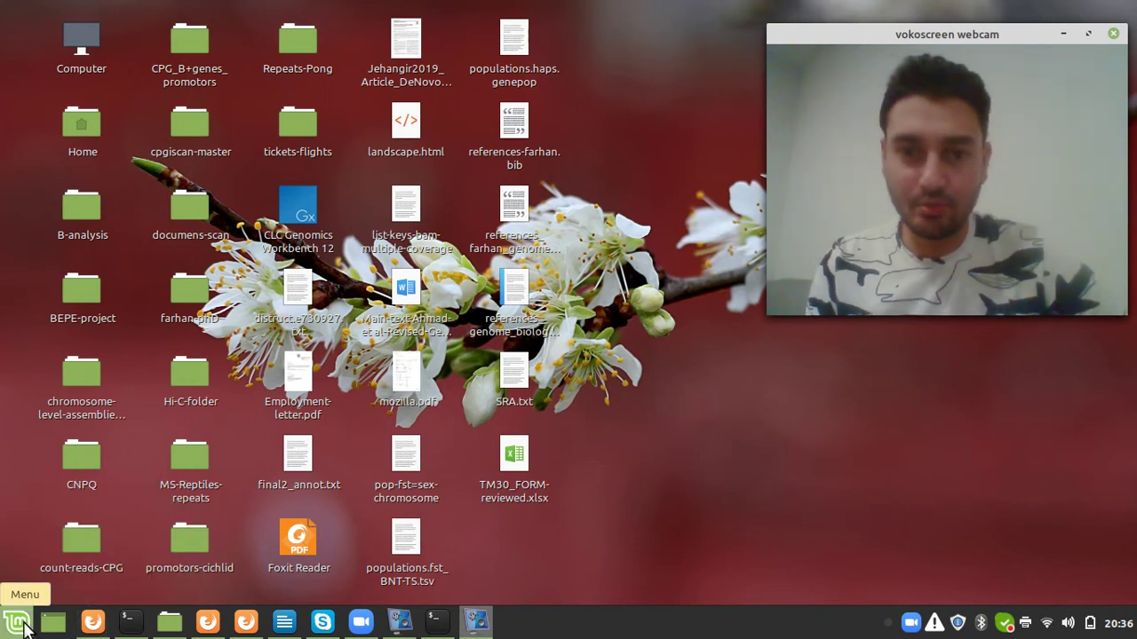
Step: Find MEGA among the installed applications, launch it and move the webcam window clear of its toolbar
left_click(18, 623)
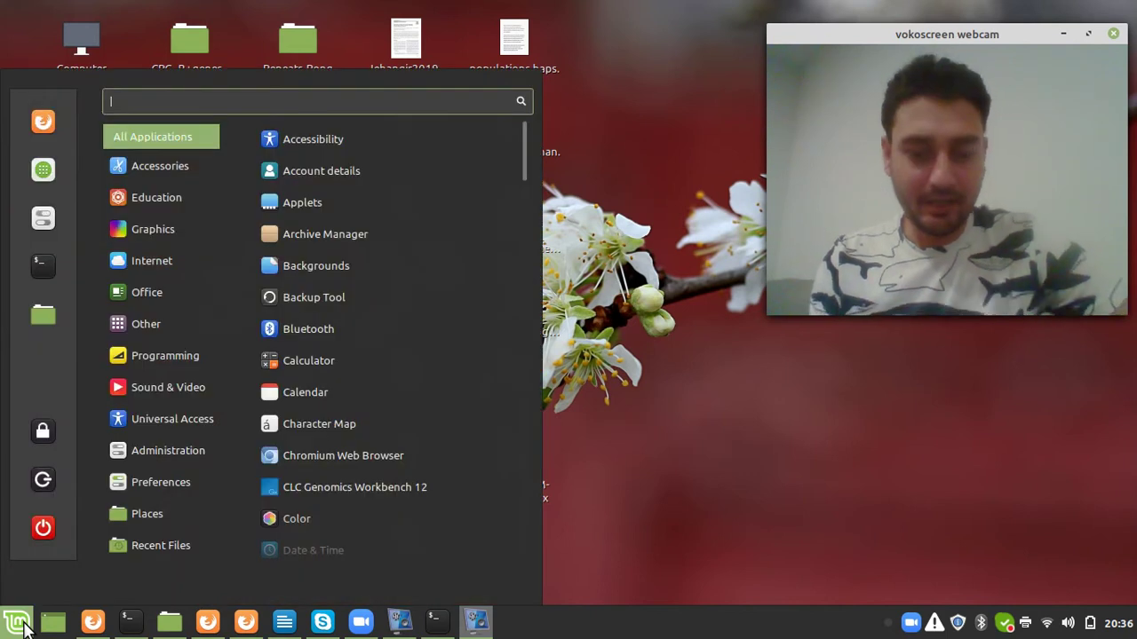
type("mega")
left_click(289, 153)
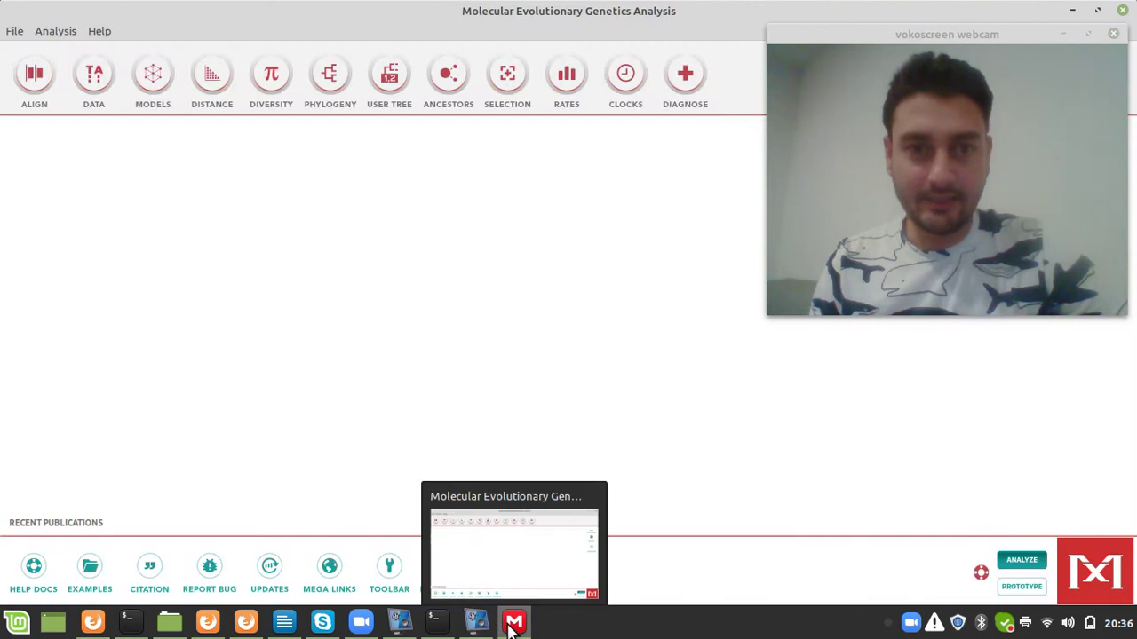
left_click(858, 34)
left_click_drag(857, 34, 874, 132)
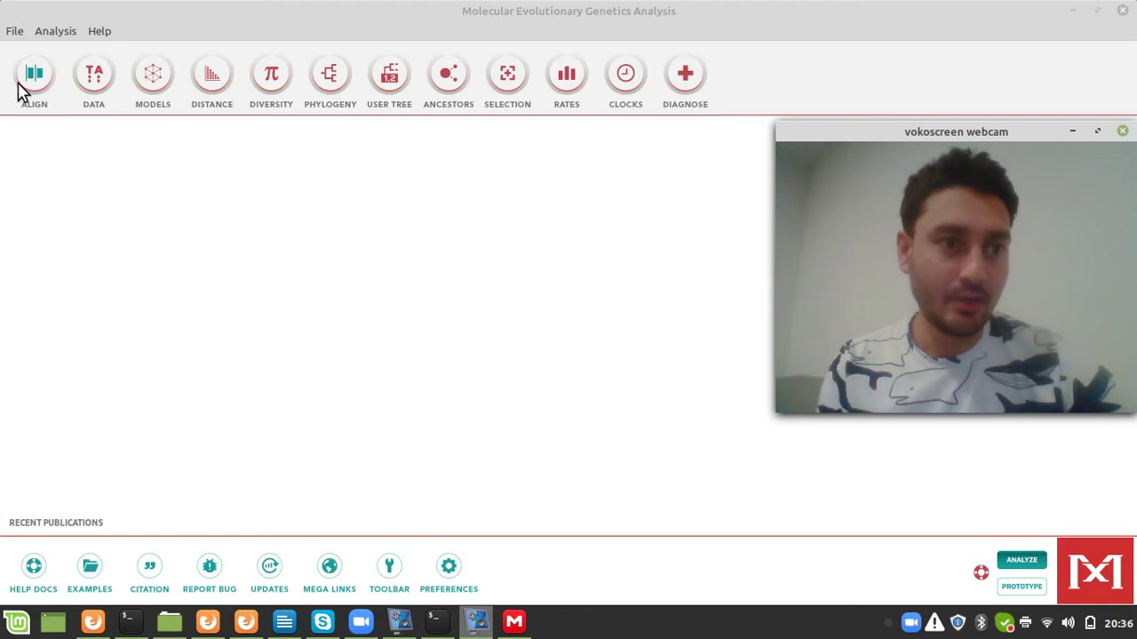
Step: Examine the analysis commands offered for models, distance, diversity, user trees and ancestors
left_click(156, 82)
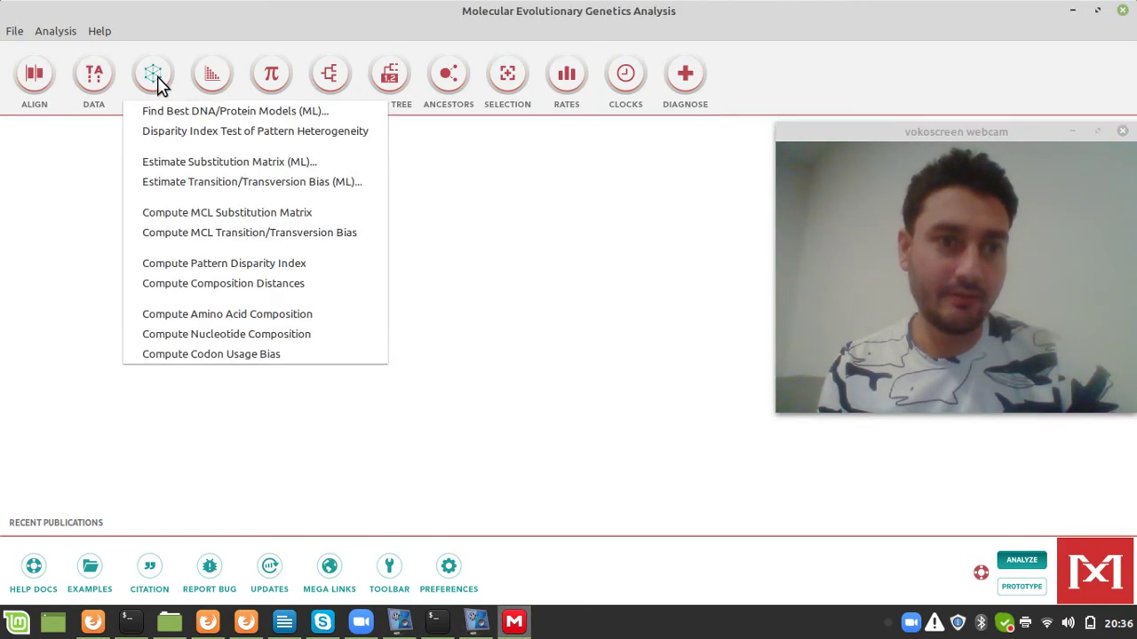
left_click(210, 87)
left_click(210, 87)
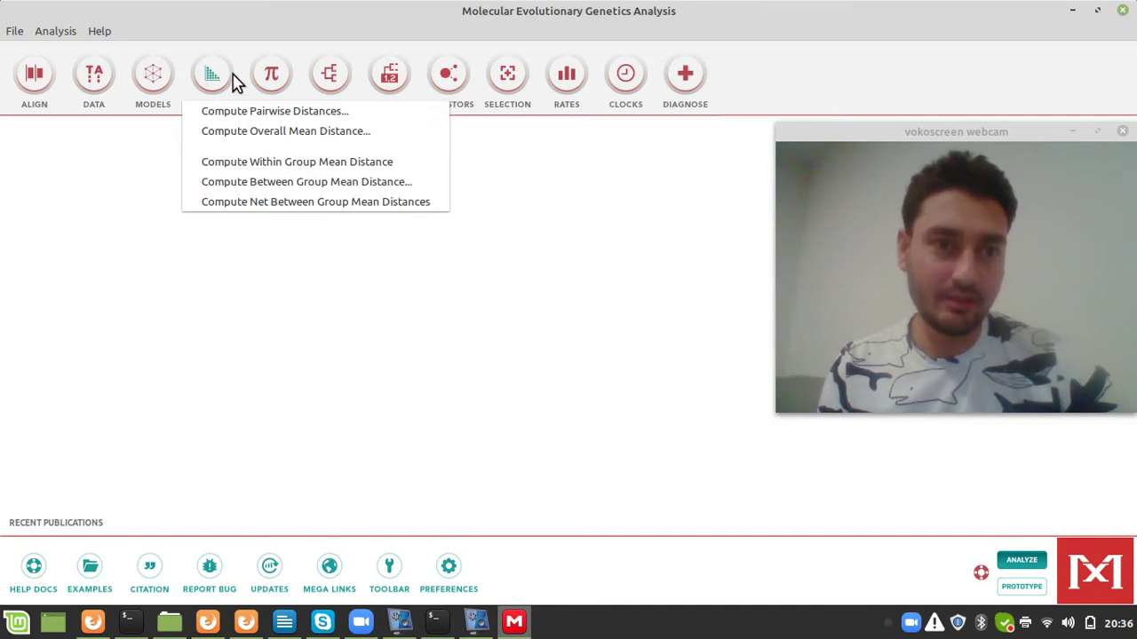
left_click(270, 83)
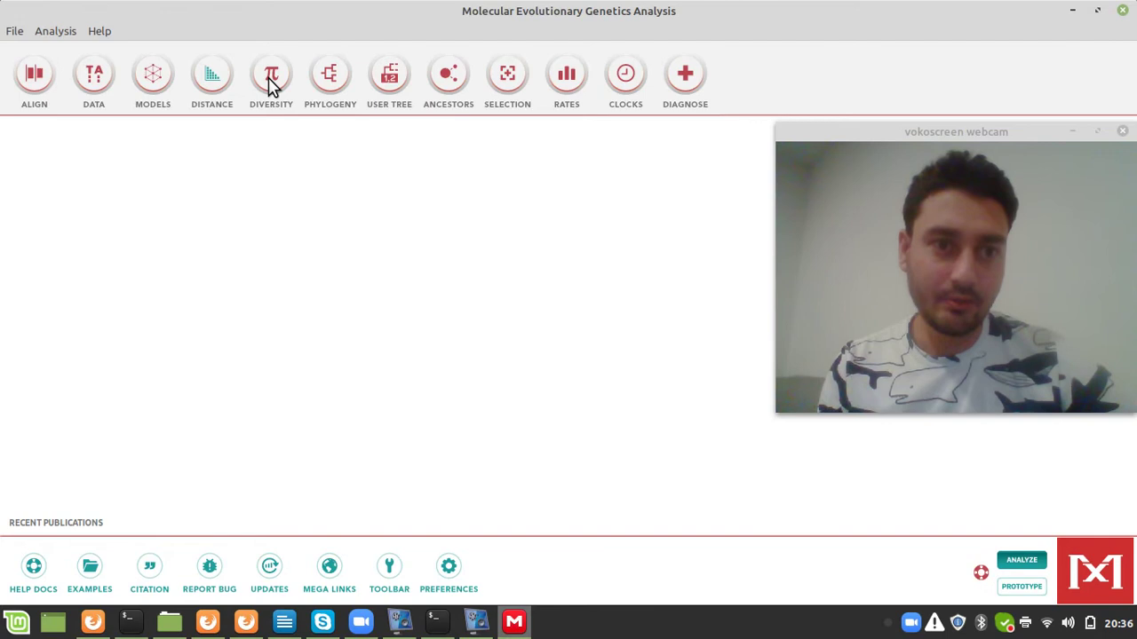
left_click(270, 83)
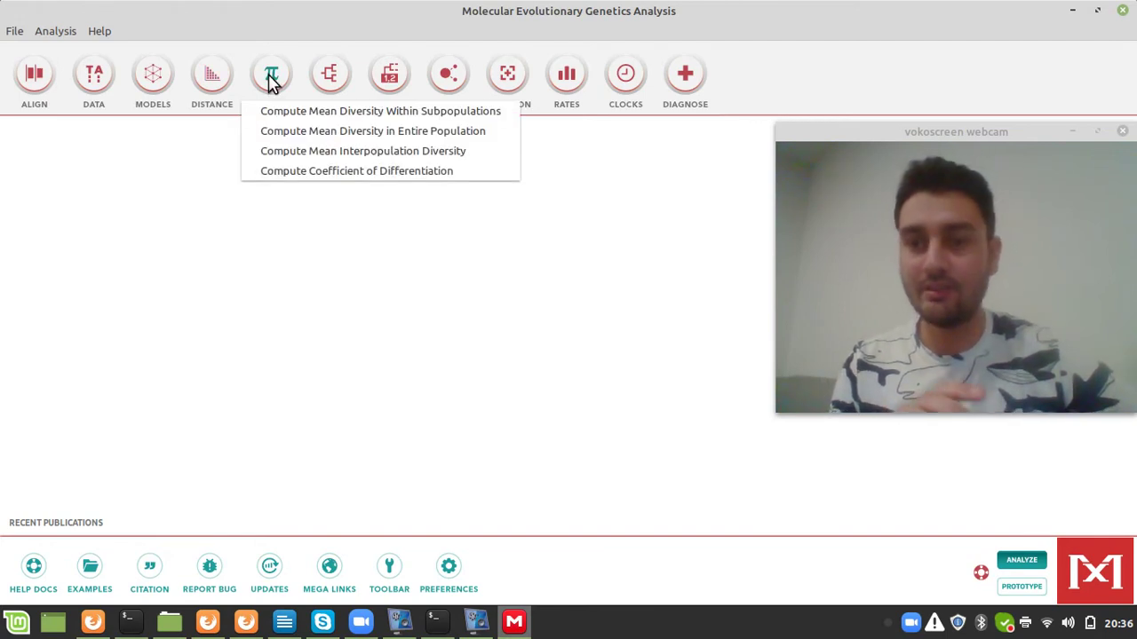
left_click(373, 78)
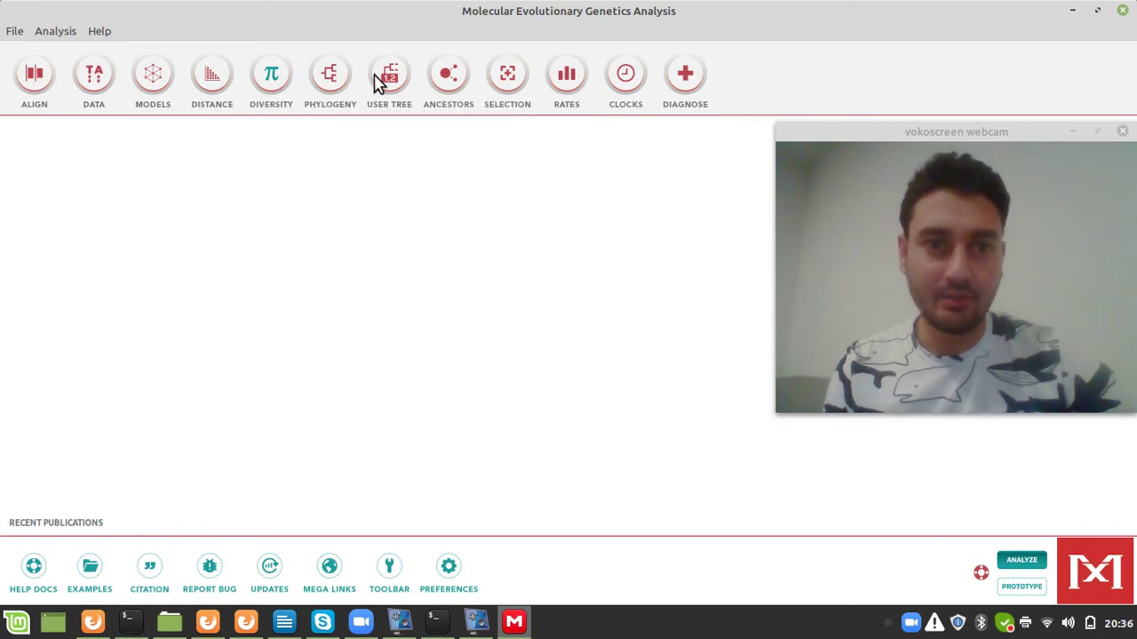
left_click(375, 78)
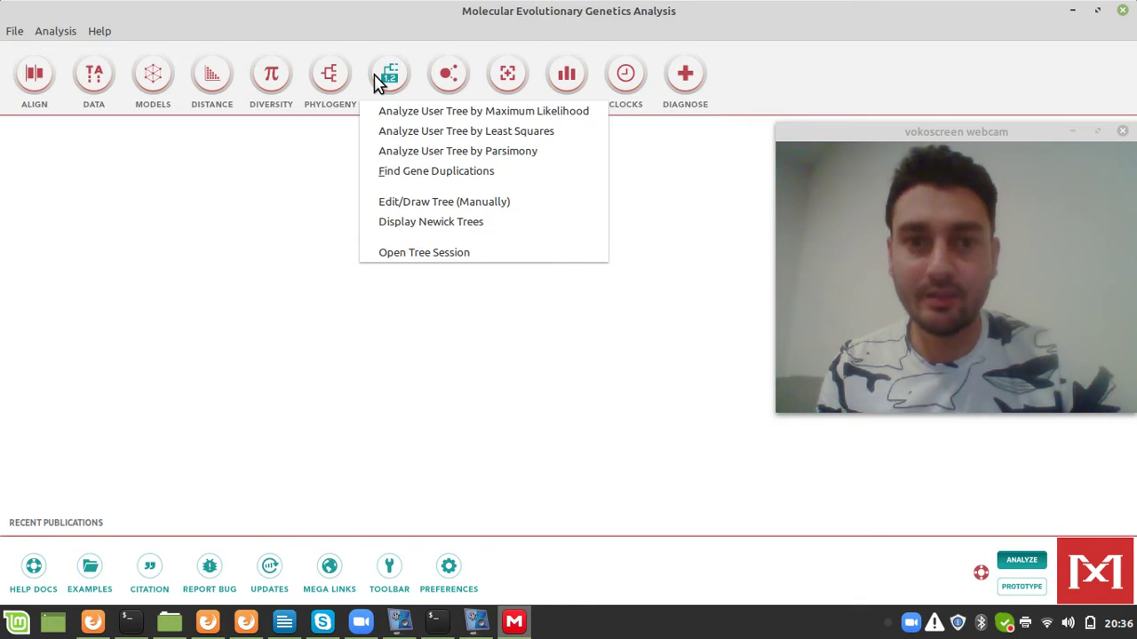
left_click(451, 89)
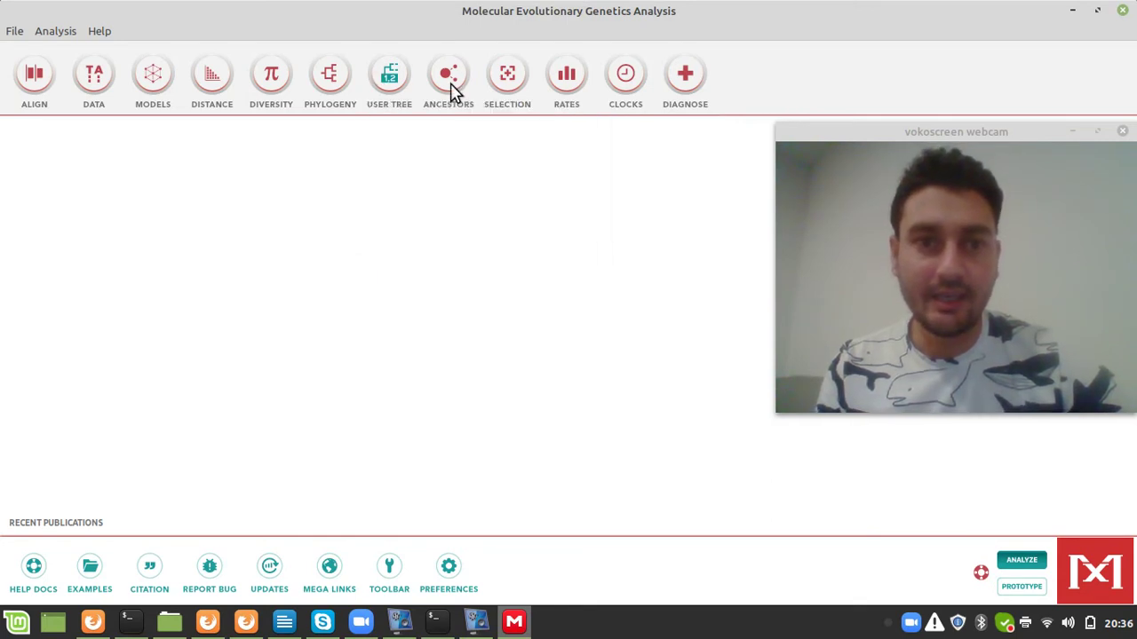
left_click(451, 89)
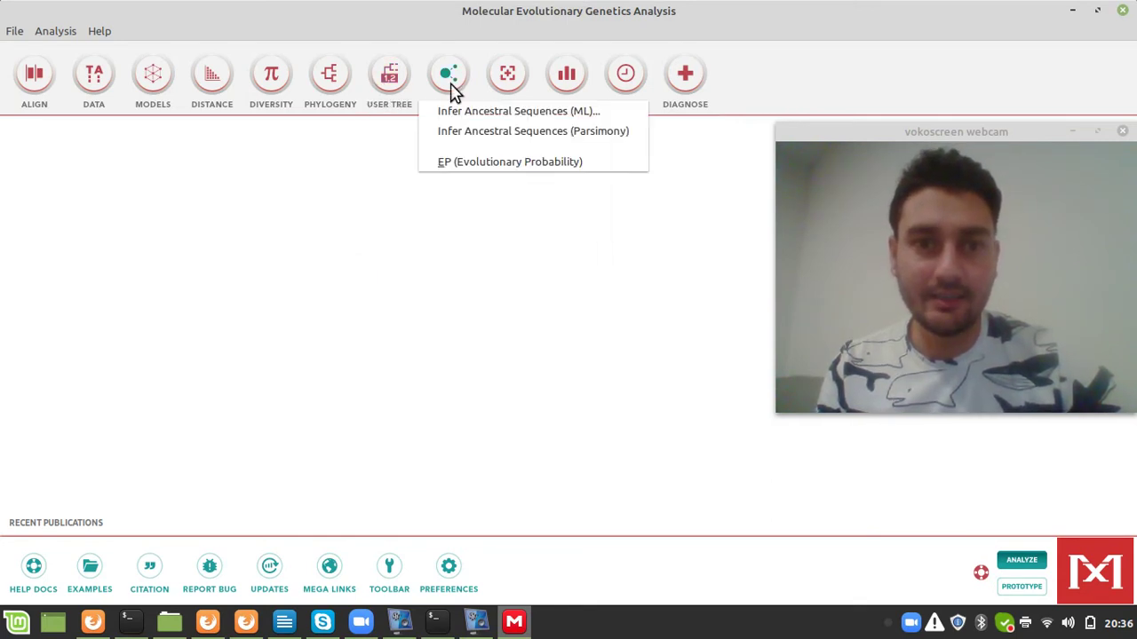
left_click(552, 82)
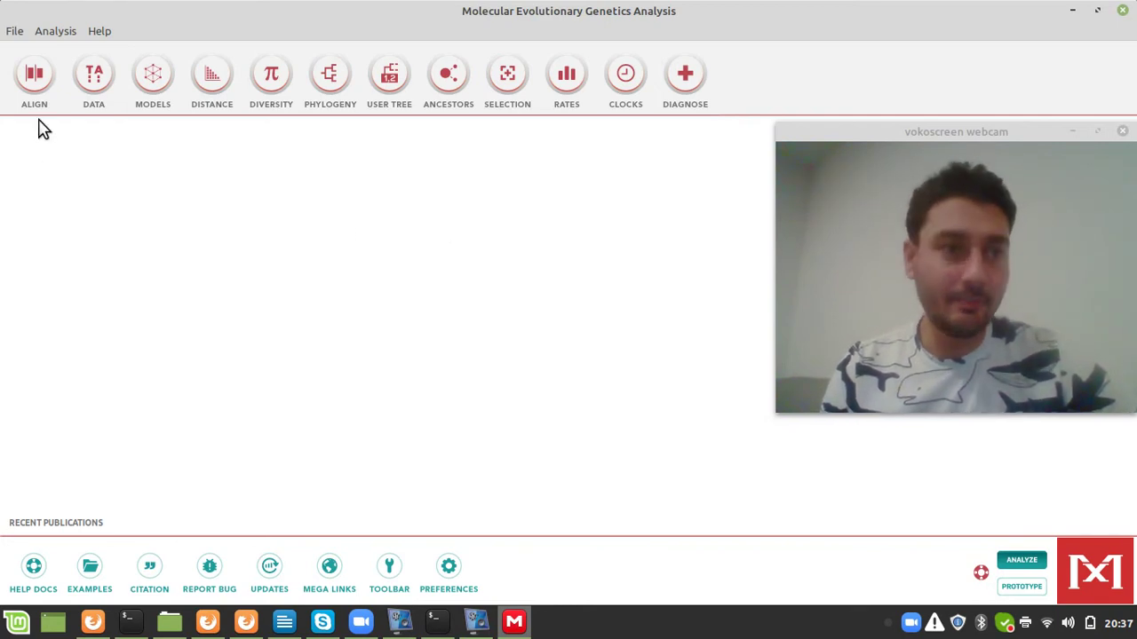
Step: Start a file format conversion to MEGA and choose Bew_16SrRNA_Platyrrhini.fasta-aligned from the Bew-alignments folder as the data file
left_click(13, 33)
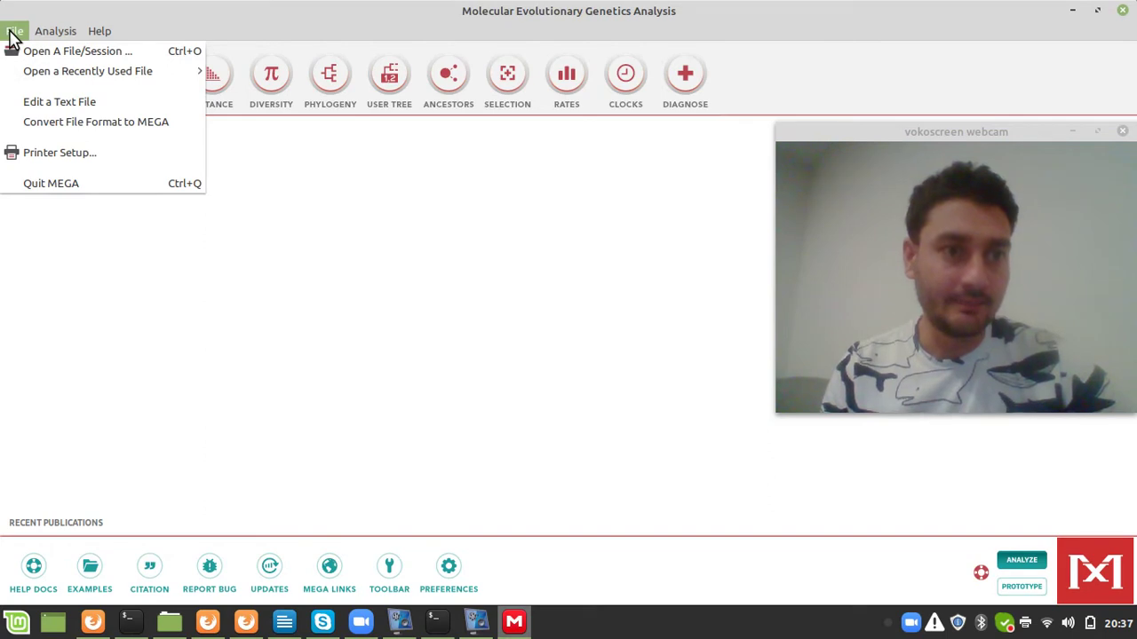
mouse_move(38, 35)
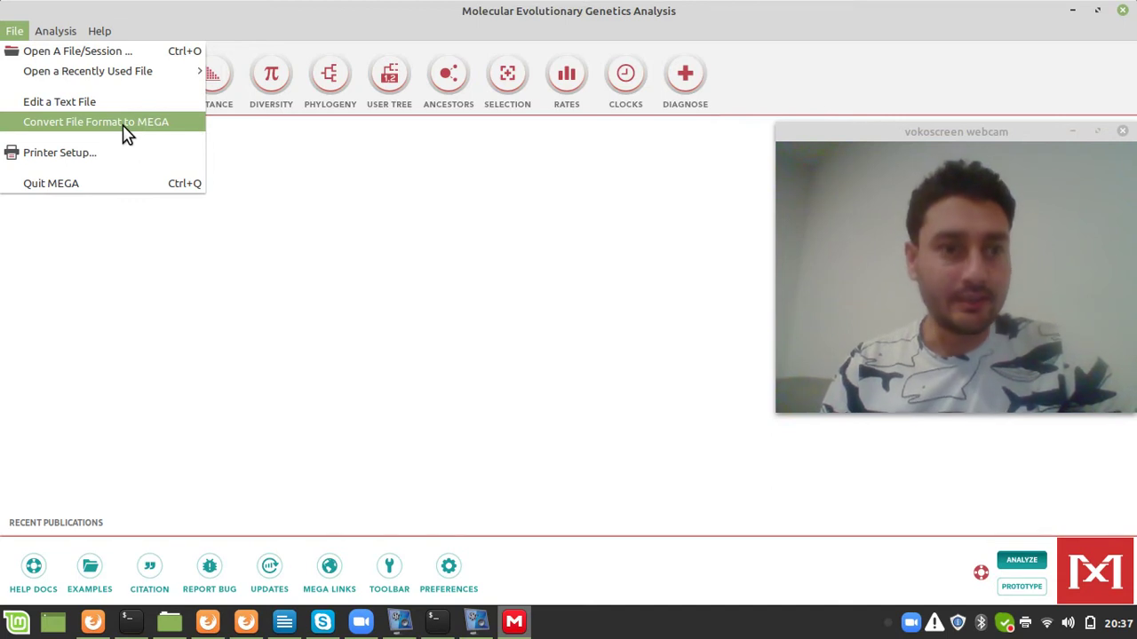
left_click(125, 131)
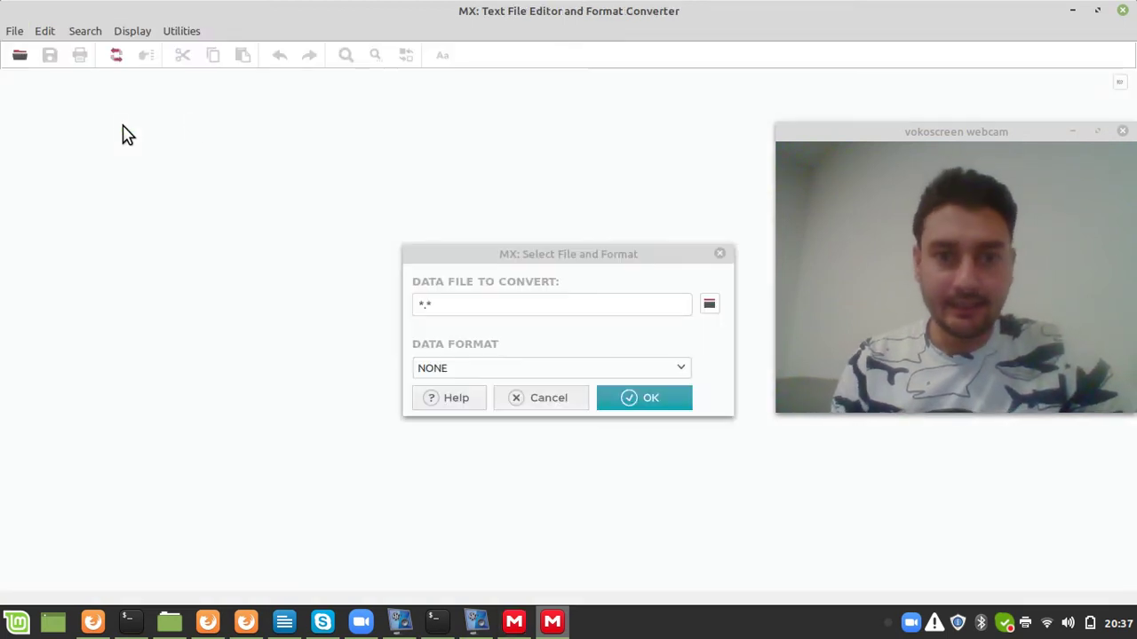
left_click_drag(459, 263, 284, 163)
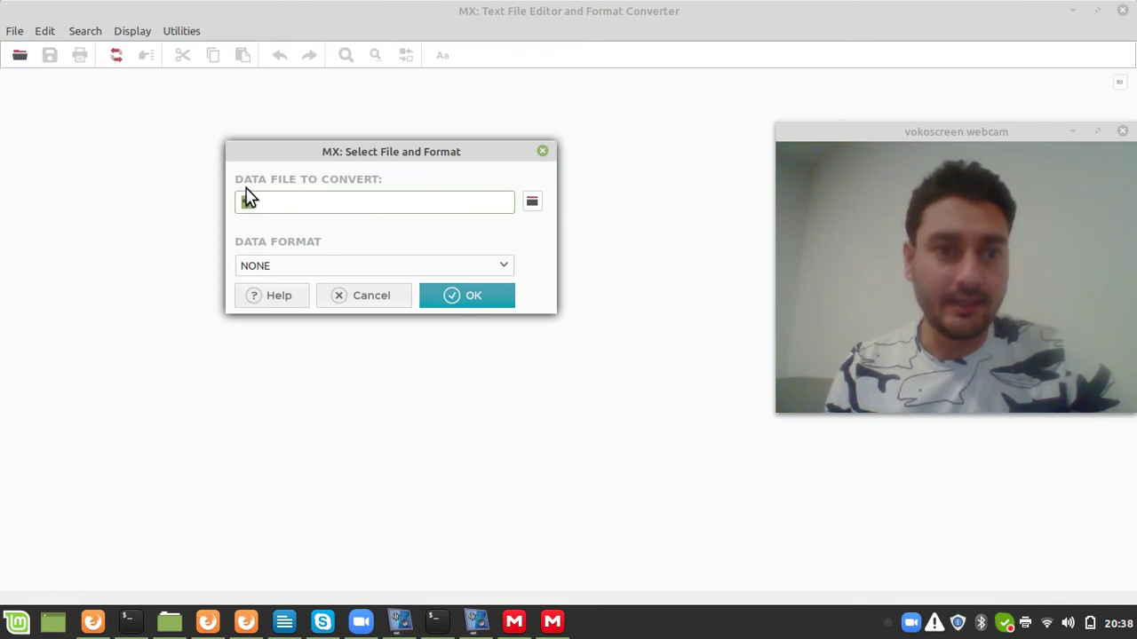
left_click(532, 204)
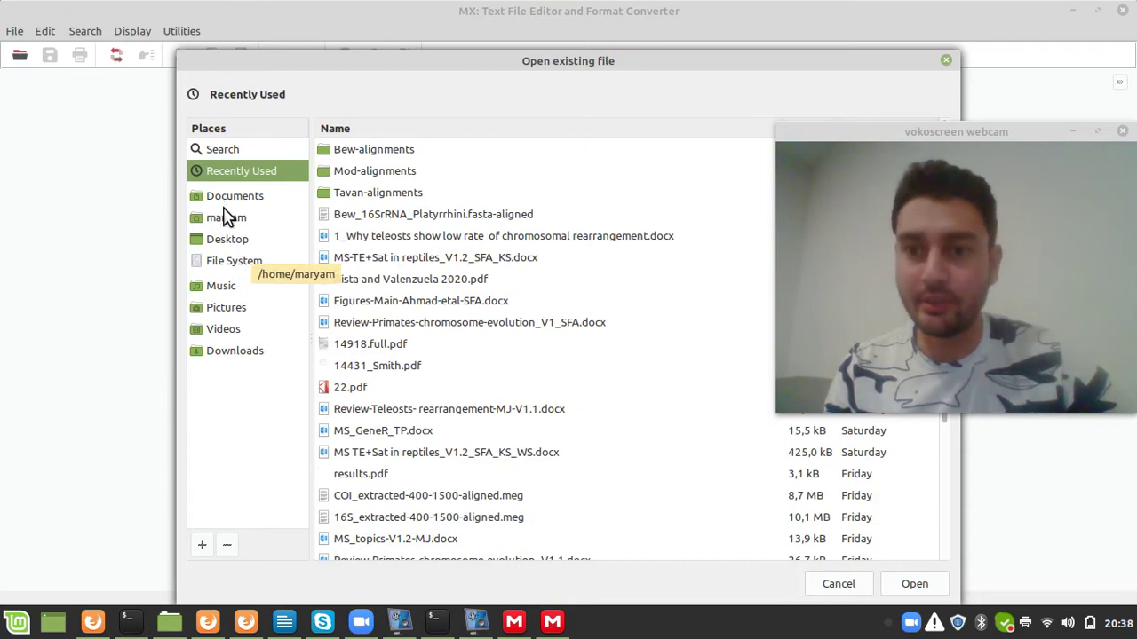
double_click(390, 153)
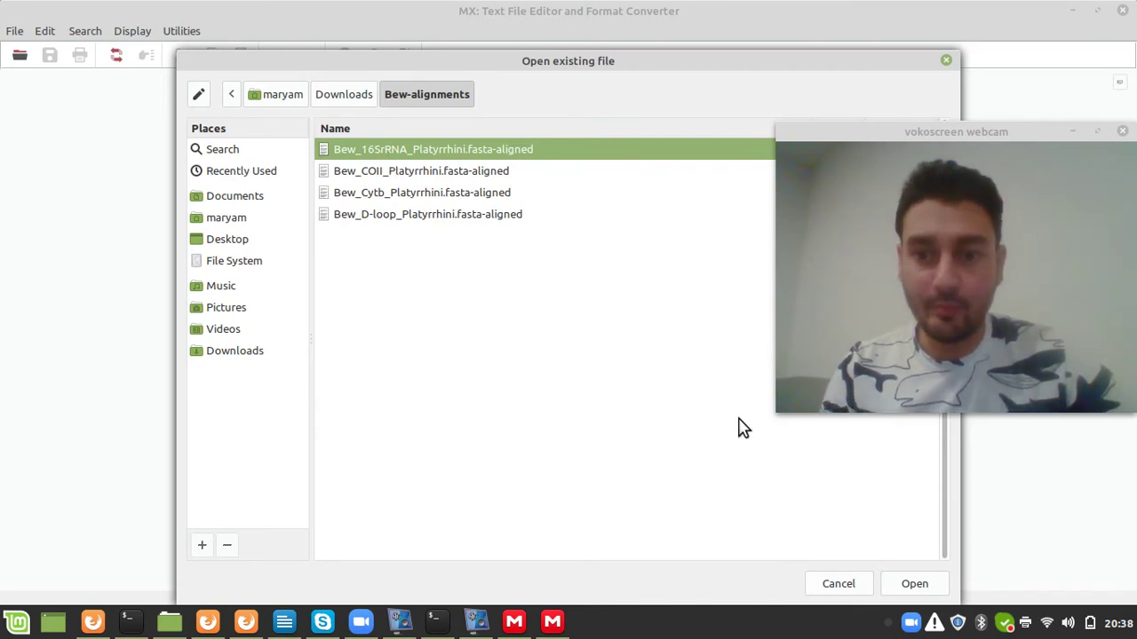
left_click(915, 583)
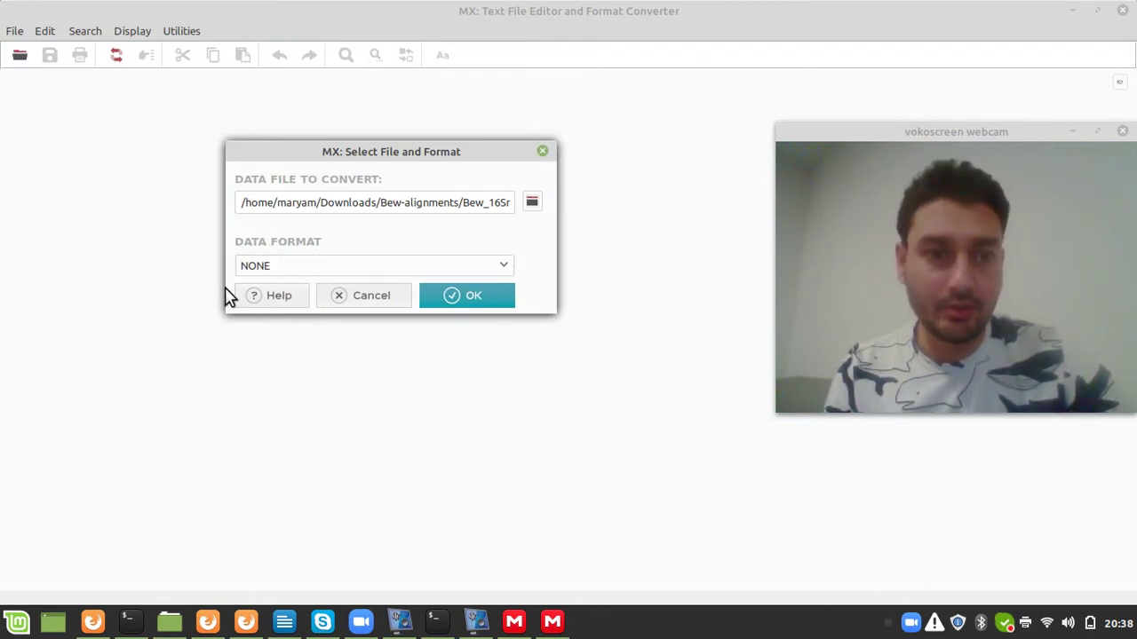
Step: Try to convert the chosen alignment with the data format left at NONE
left_click(504, 269)
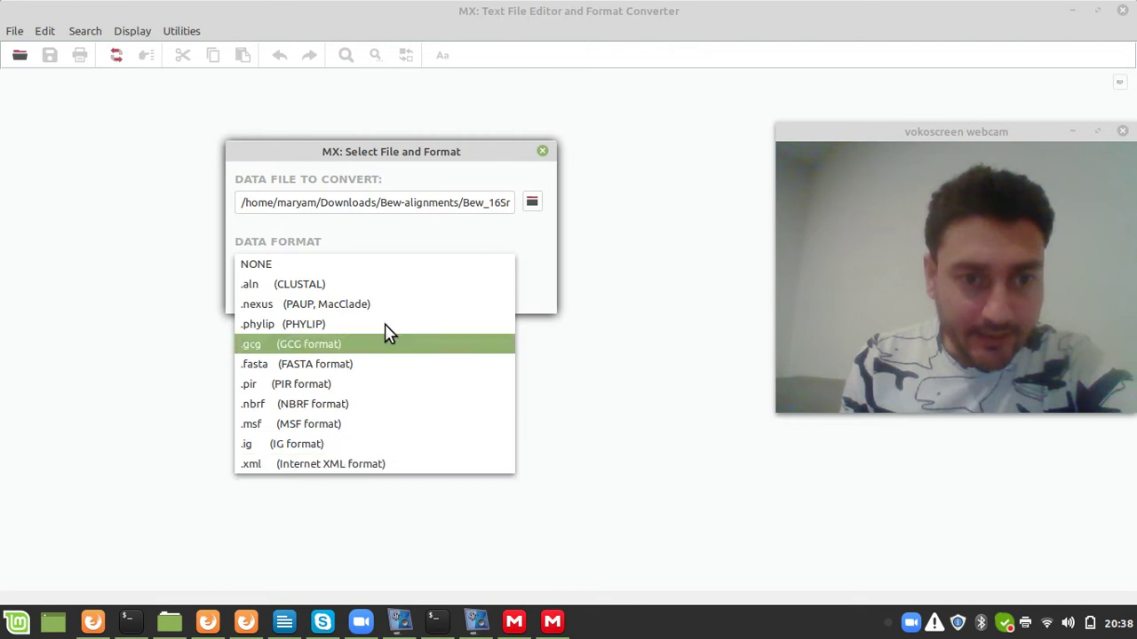
left_click(362, 266)
left_click(447, 298)
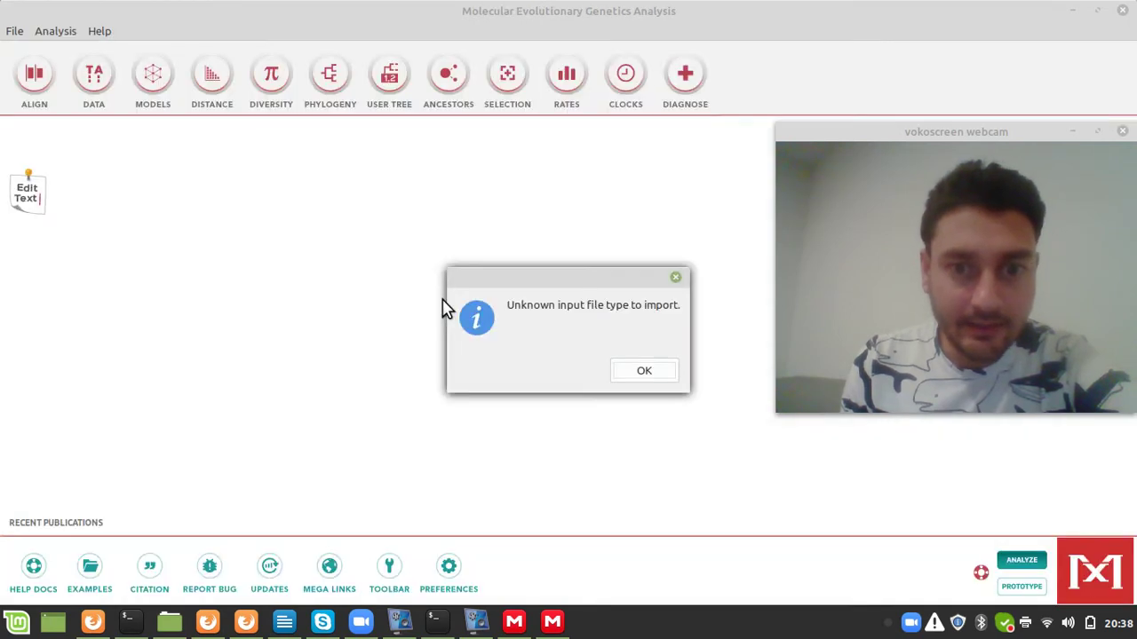
left_click(632, 378)
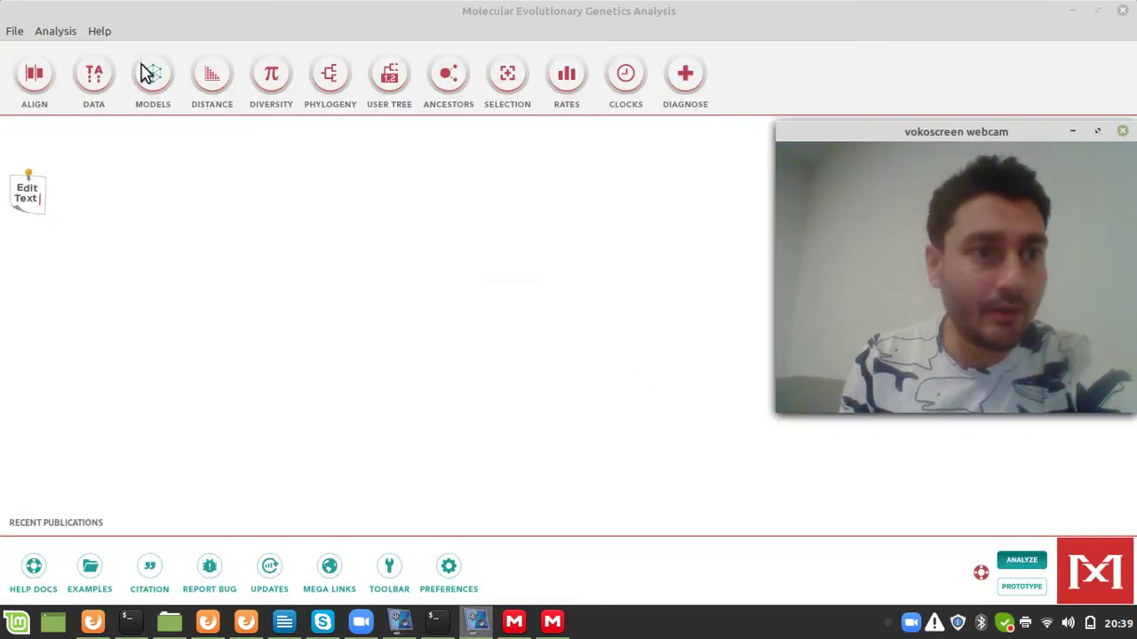
Step: Start a new conversion to MEGA format with Bew_16SrRNA_Platyrrhini.fasta-aligned from the Bew-alignments folder as the data file
left_click(12, 30)
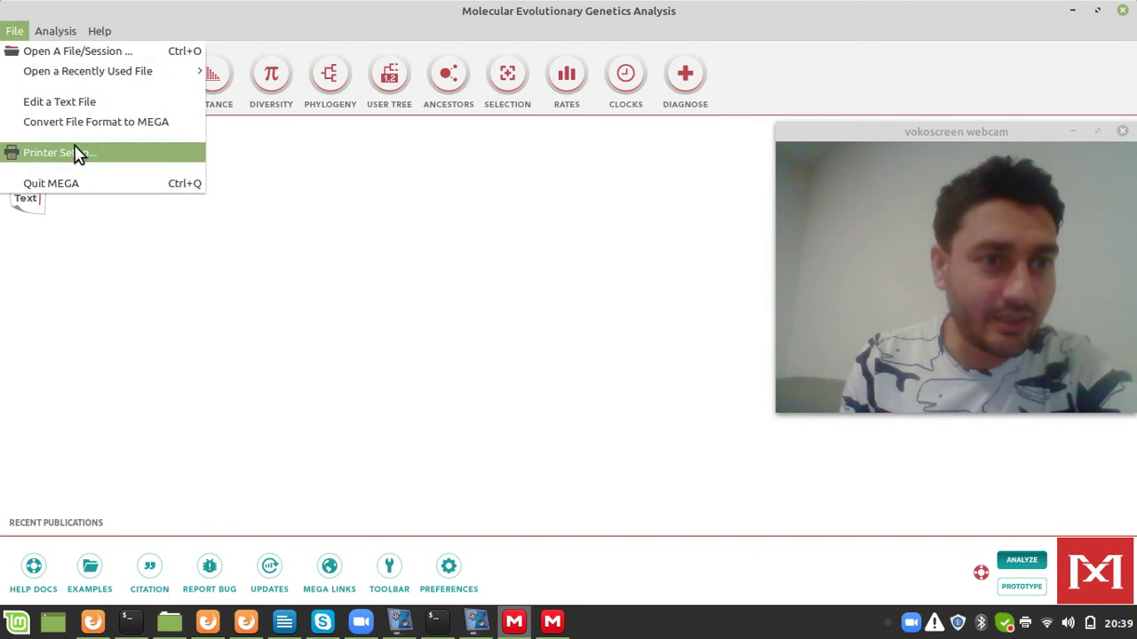
left_click(120, 126)
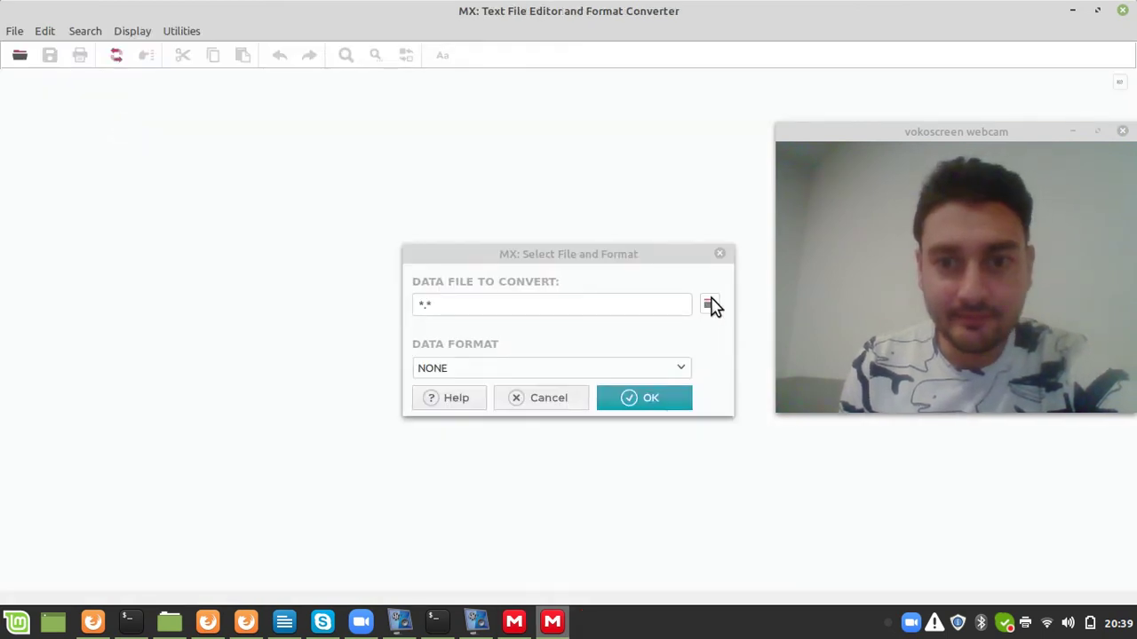
left_click(710, 305)
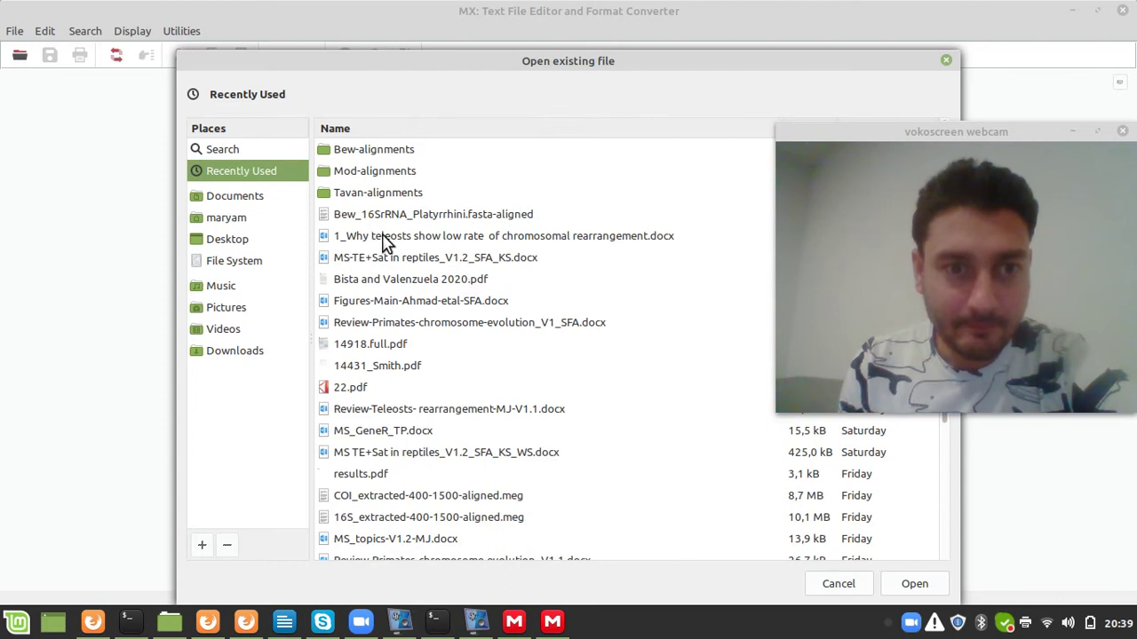
double_click(349, 156)
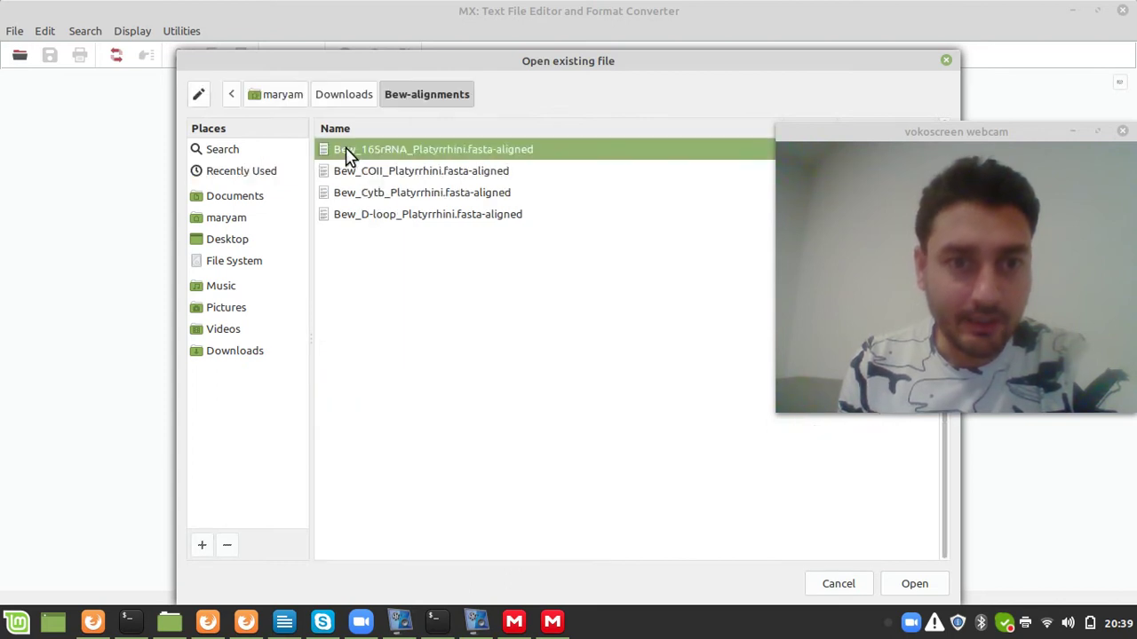
double_click(477, 152)
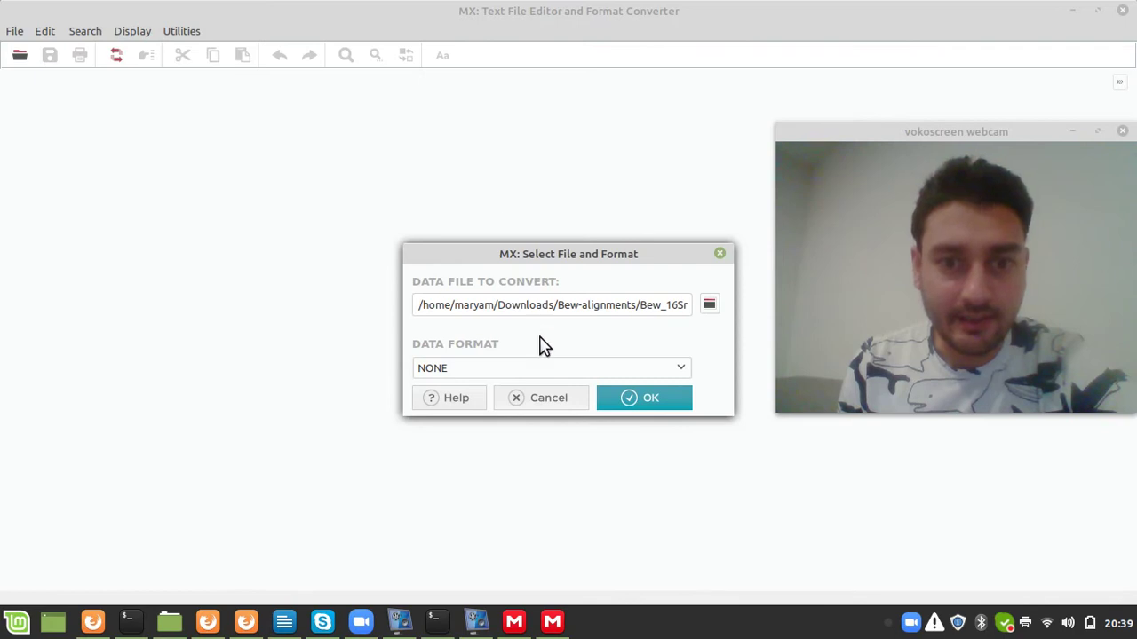
Step: Set the data format to .nexus (PAUP, MacClade) and run the conversion
left_click(680, 377)
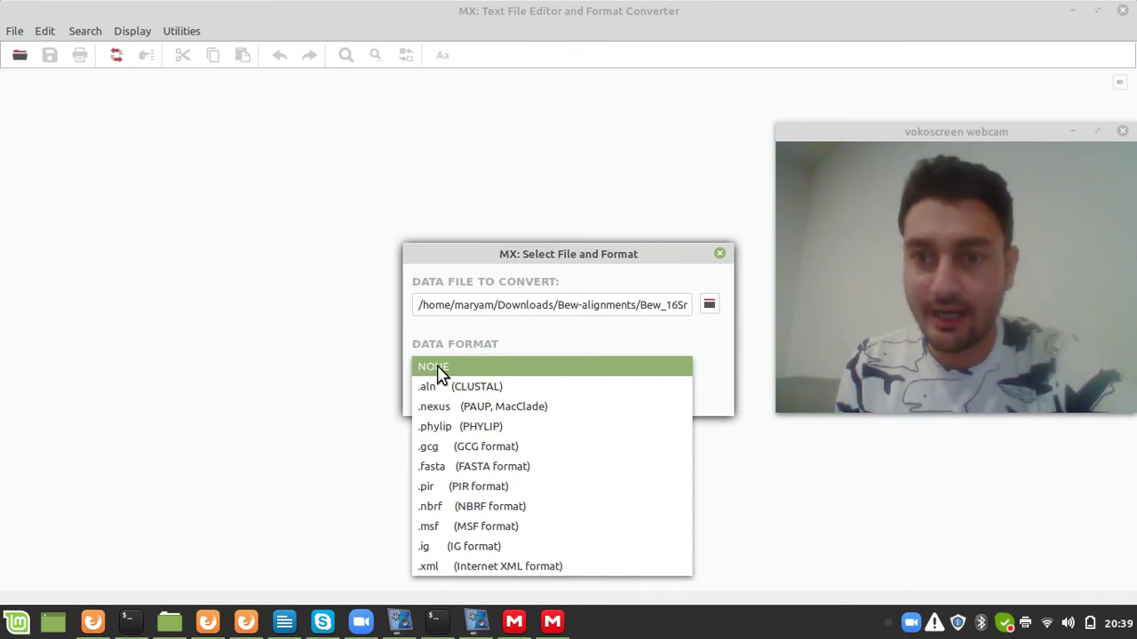
left_click(485, 410)
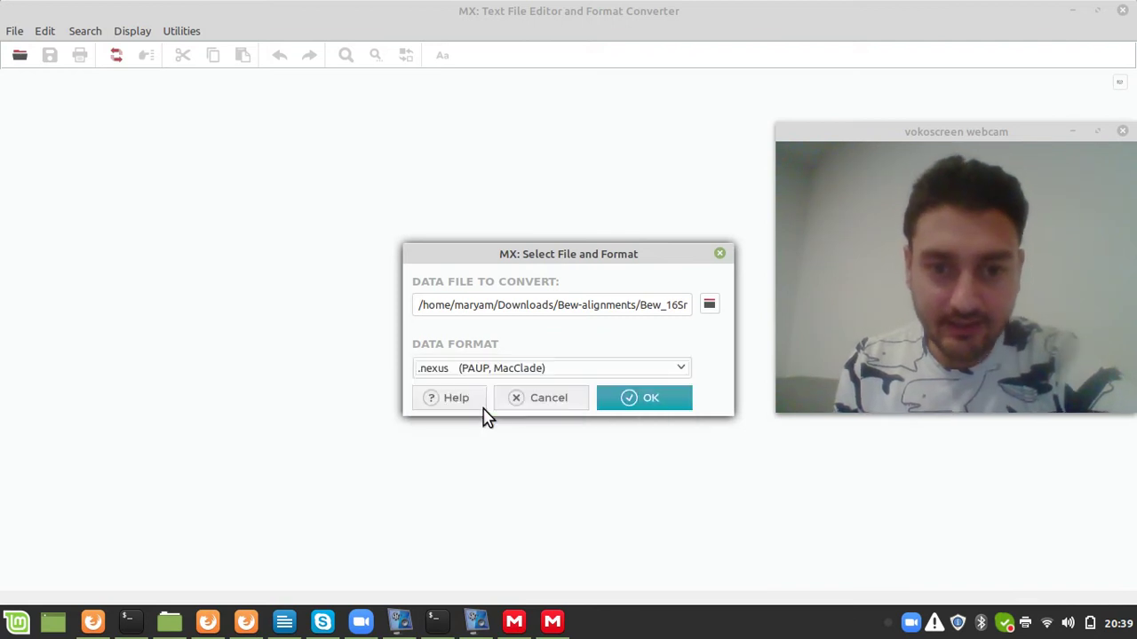
left_click(630, 401)
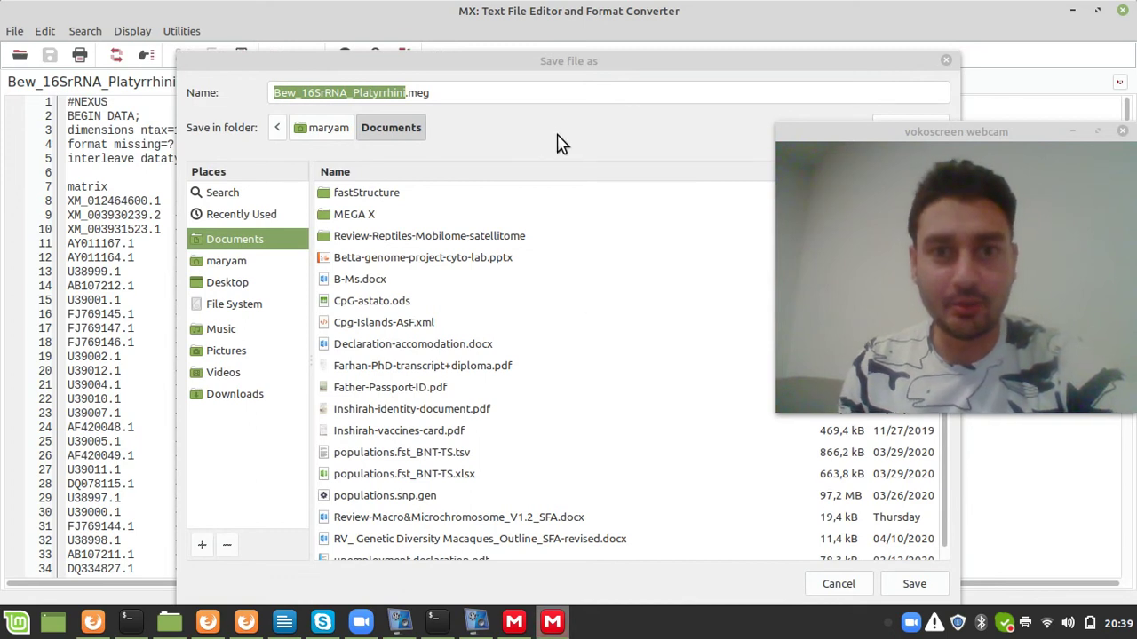
Step: Save the converted alignment as Bew_16SrRNA_Platyrrhini.meg in the Bew-alignments folder and acknowledge the conversion notice
left_click_drag(622, 70, 517, 44)
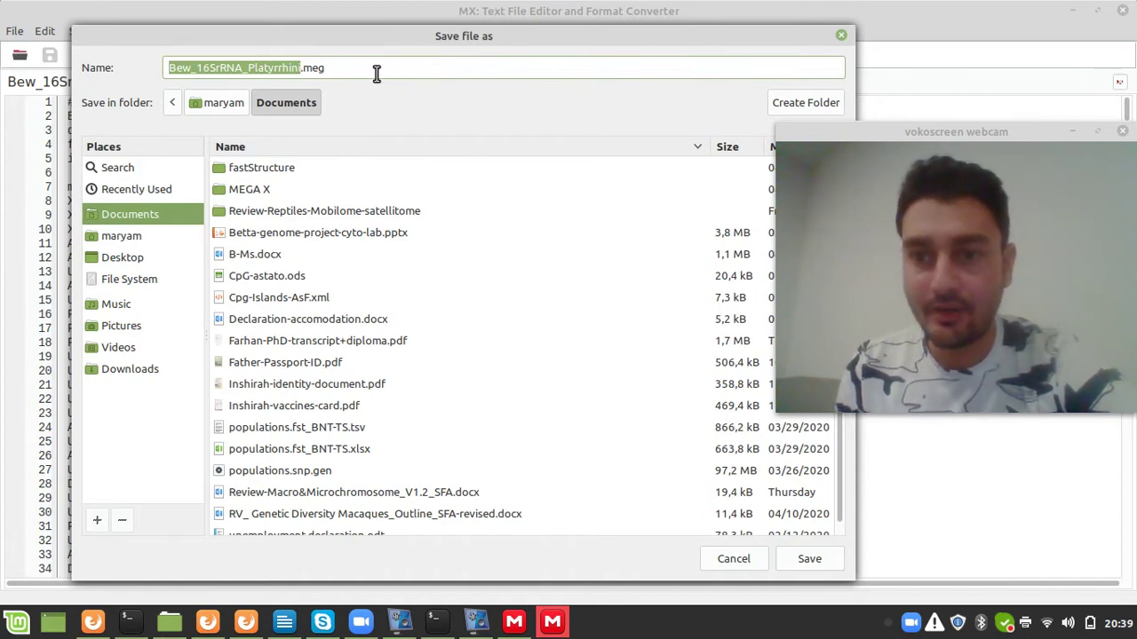
left_click(342, 71)
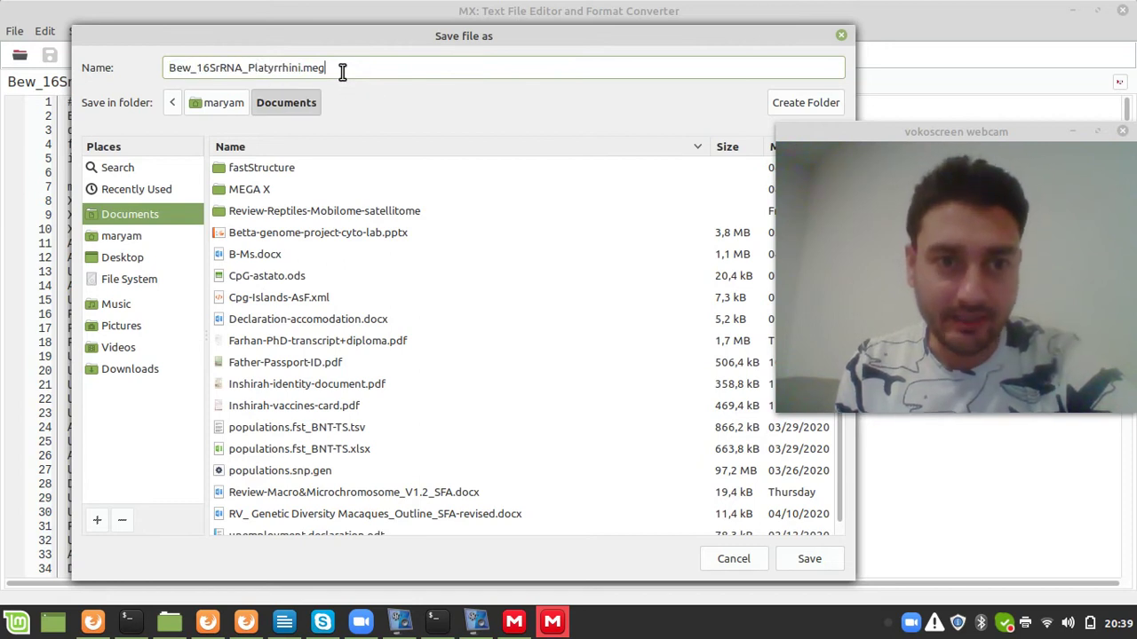
left_click_drag(327, 68, 359, 75)
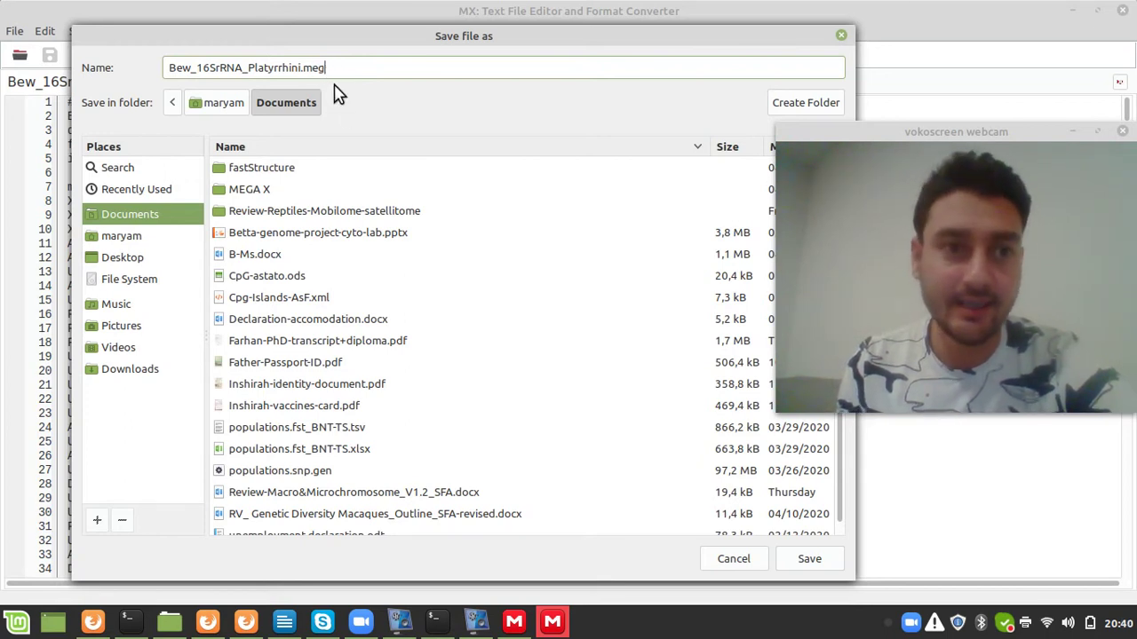
left_click(162, 194)
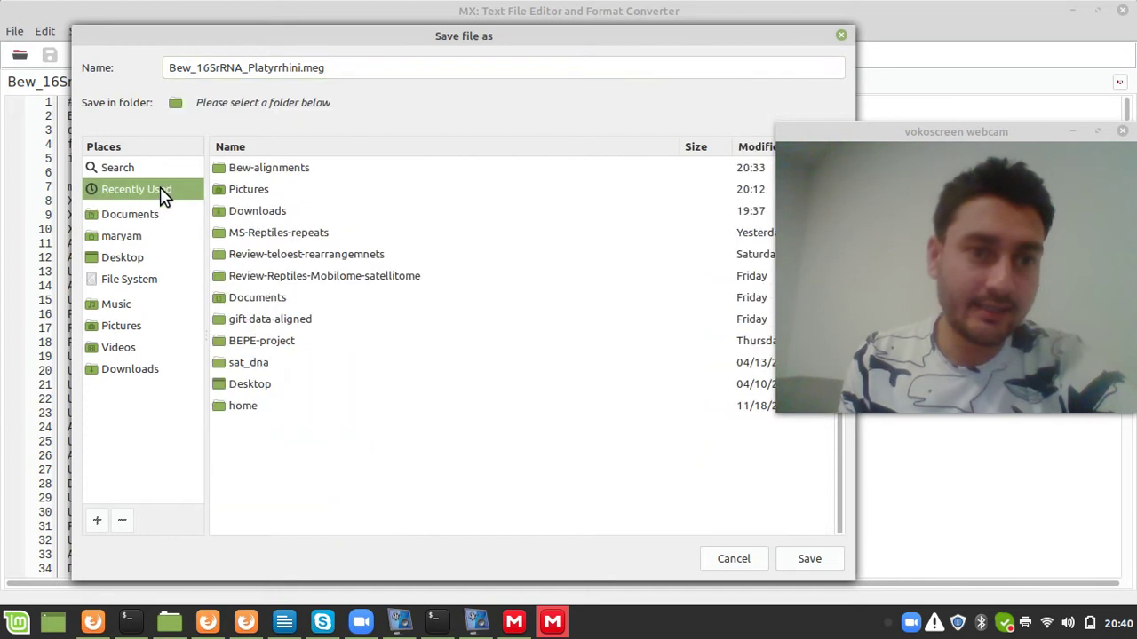
left_click(269, 171)
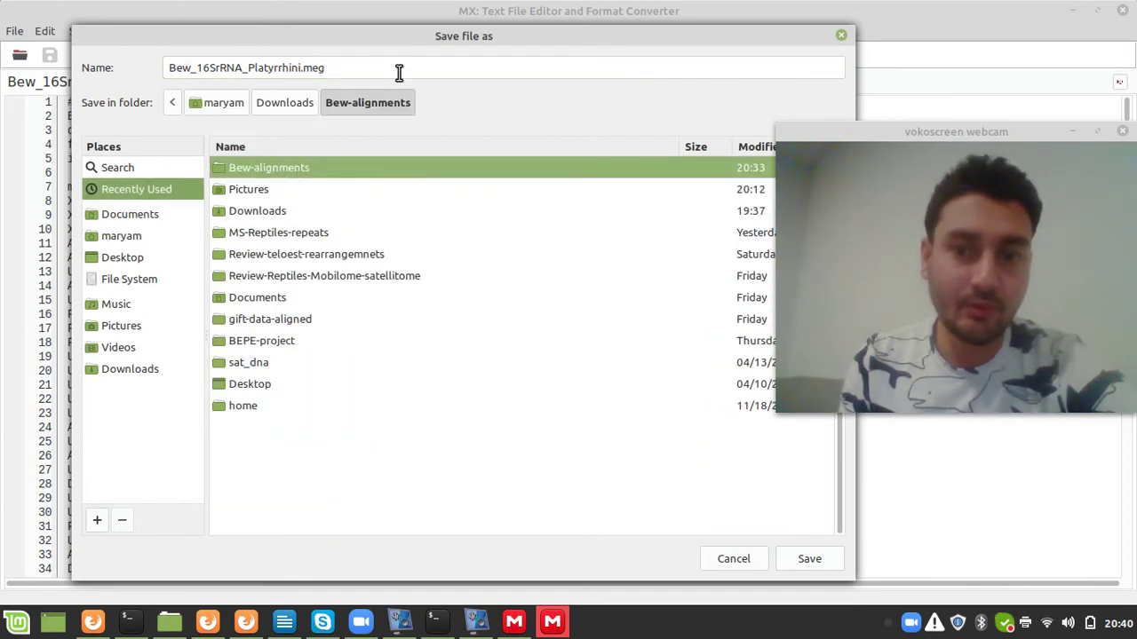
left_click(810, 560)
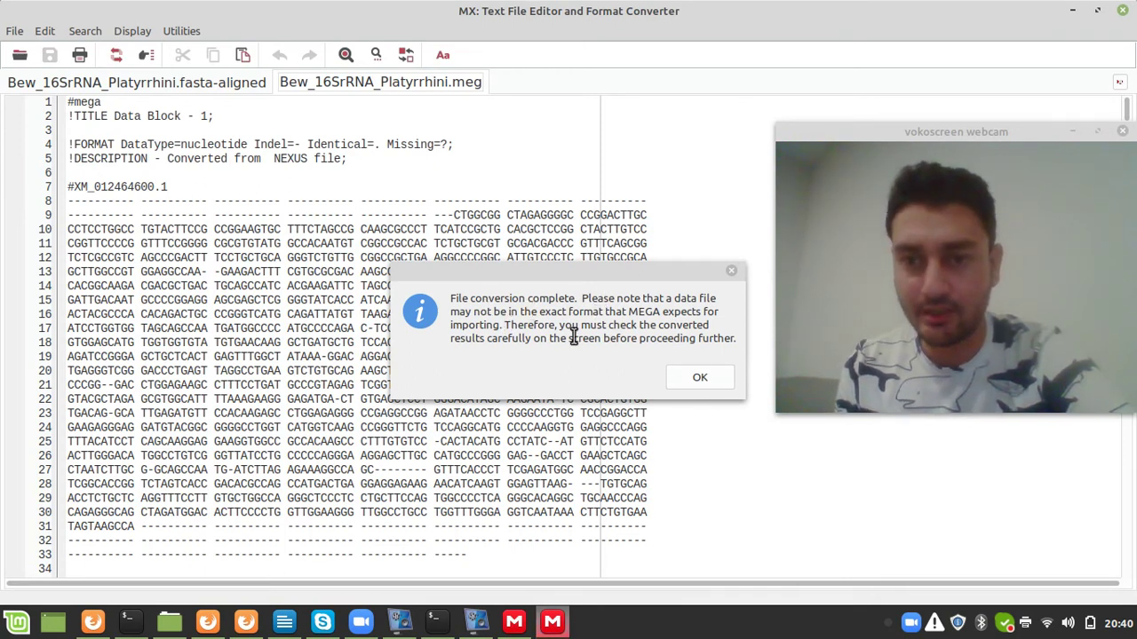
left_click(702, 376)
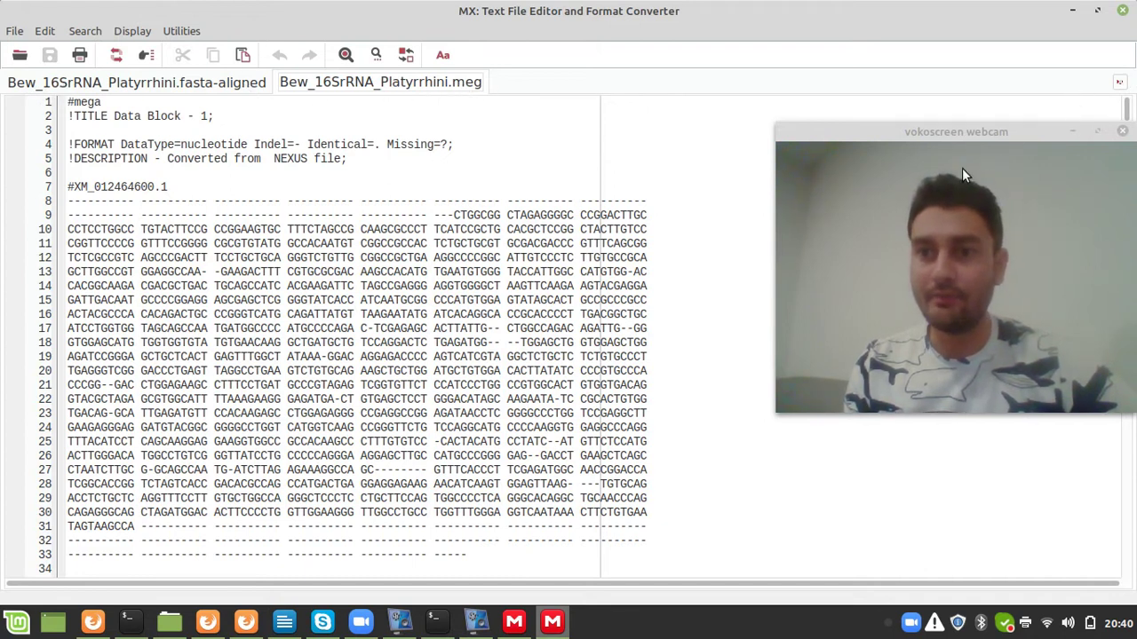
Step: Look through the converted sequences in Bew_16SrRNA_Platyrrhini.meg to check their MEGA formatting
left_click_drag(775, 401, 939, 293)
left_click_drag(970, 128, 811, 83)
left_click_drag(1126, 107, 1126, 162)
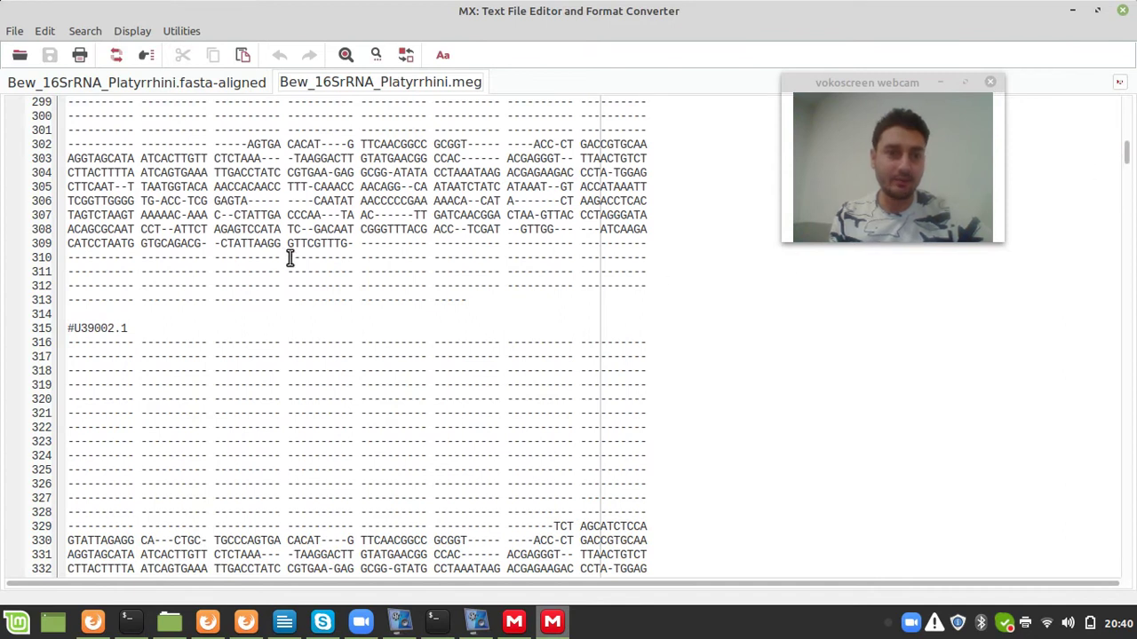
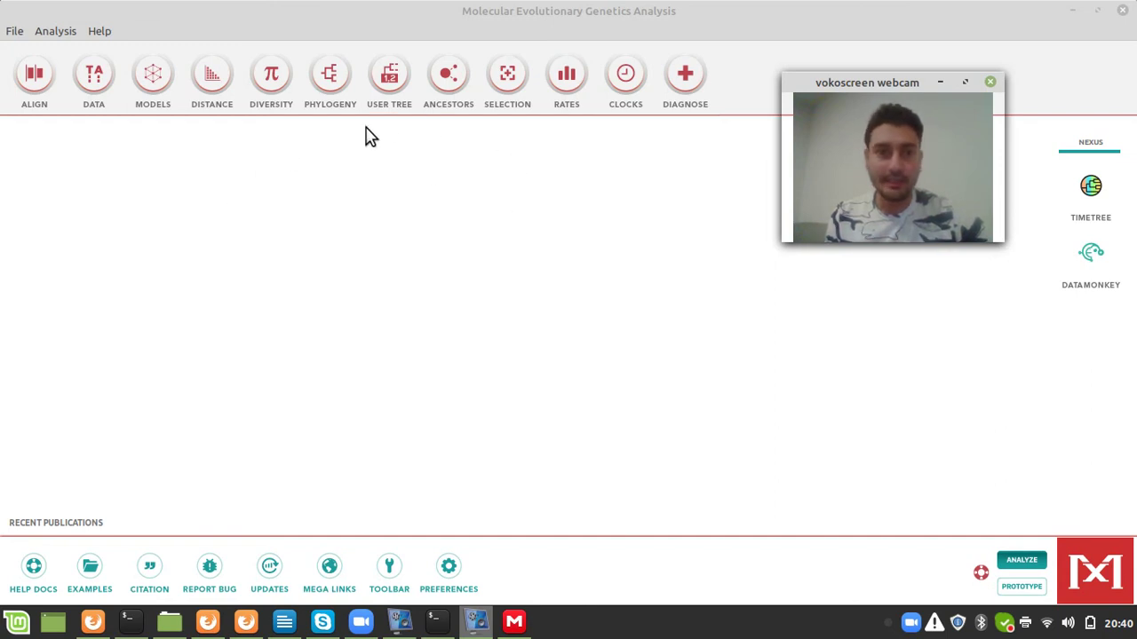
Step: Start constructing a Maximum Likelihood tree with the MEGA file Bew_16SrRNA_Platyrrhini.meg from the Bew-alignments folder as the data file
left_click(328, 89)
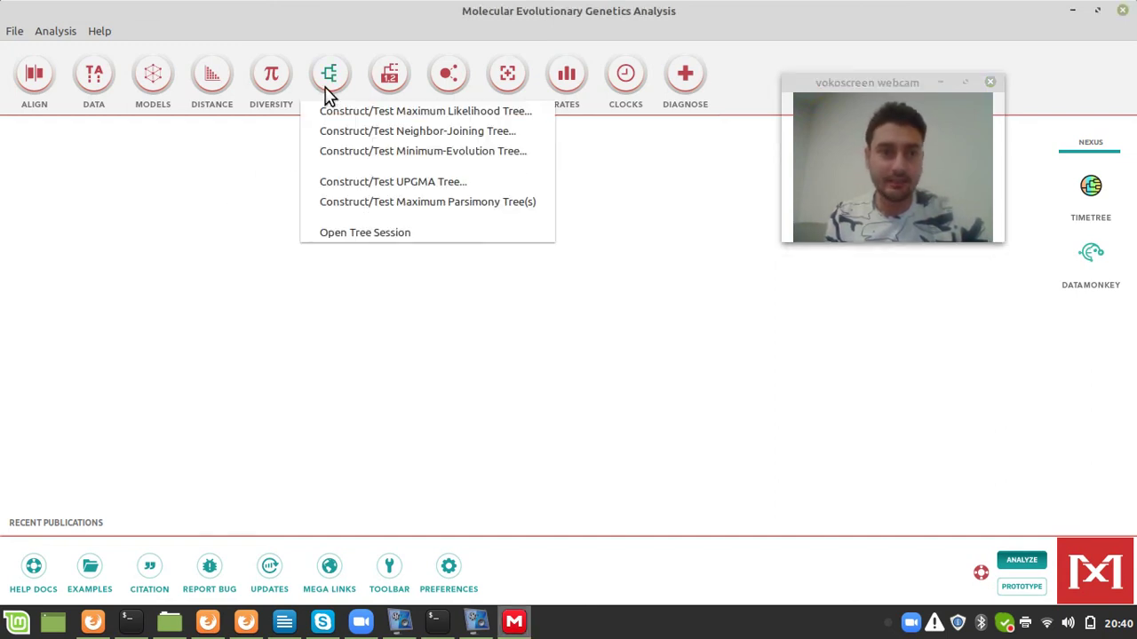
left_click(433, 112)
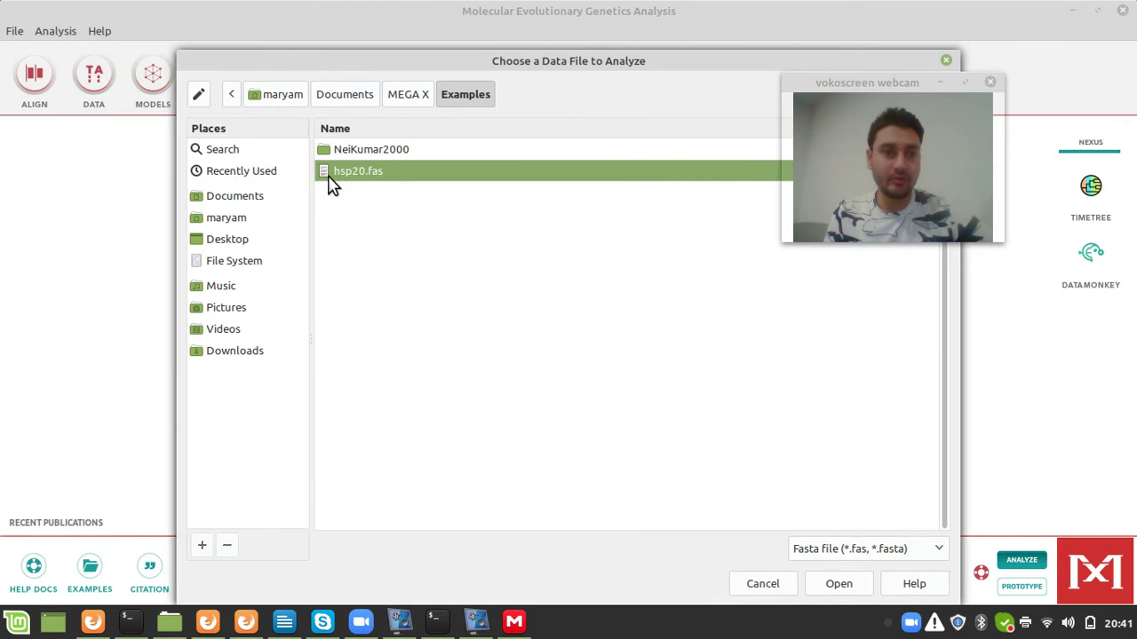
left_click(234, 181)
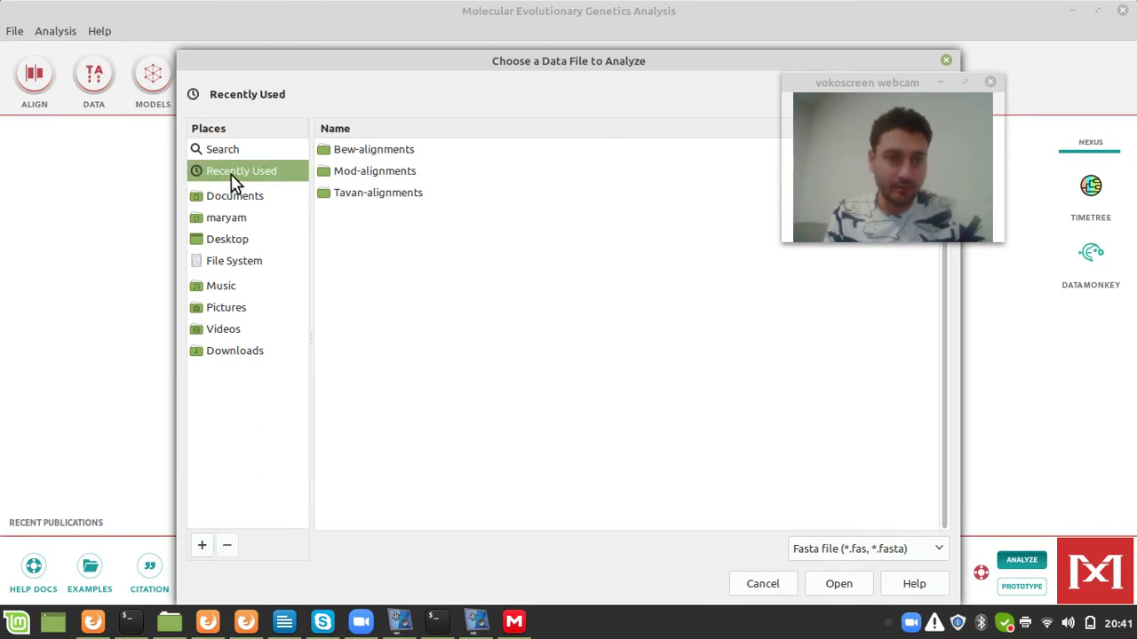
double_click(353, 152)
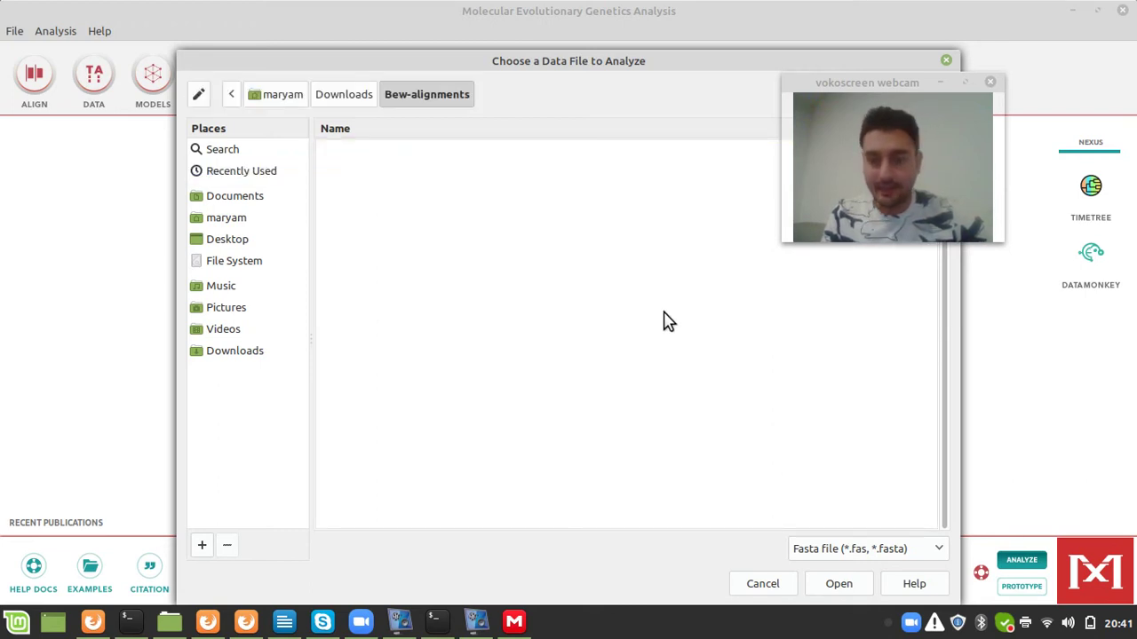
left_click(935, 558)
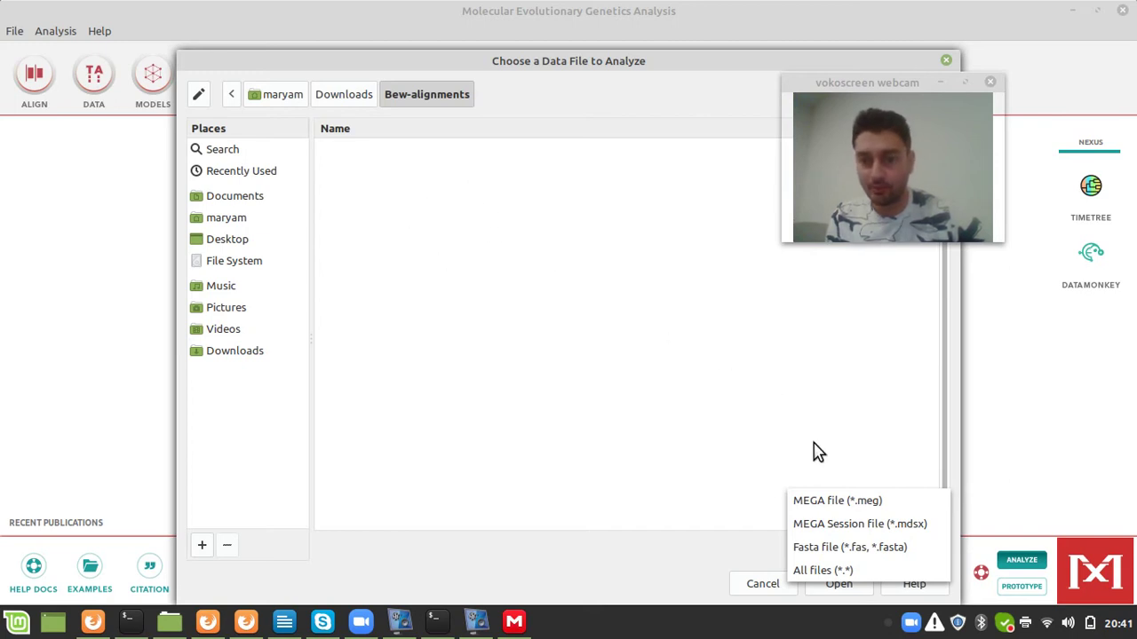
left_click(869, 500)
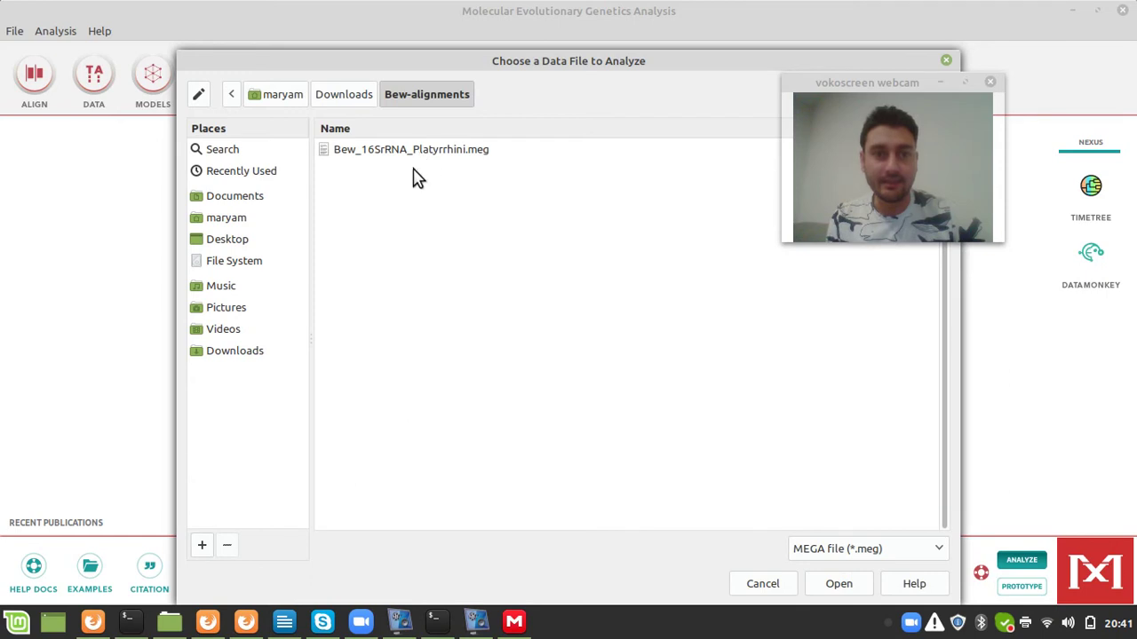
left_click(381, 160)
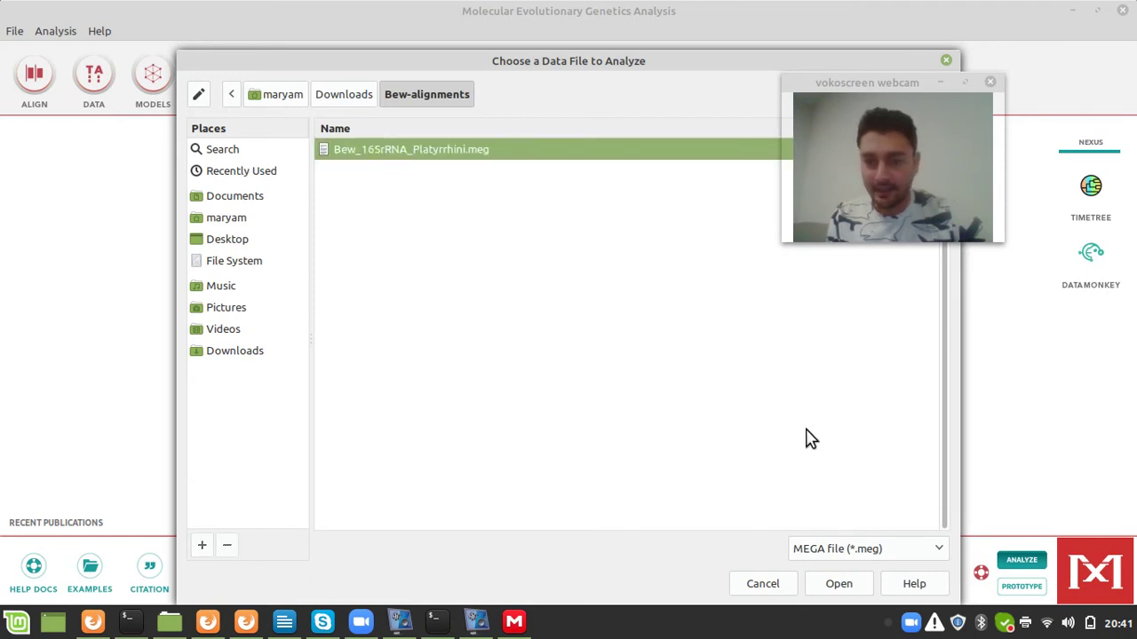
left_click(838, 584)
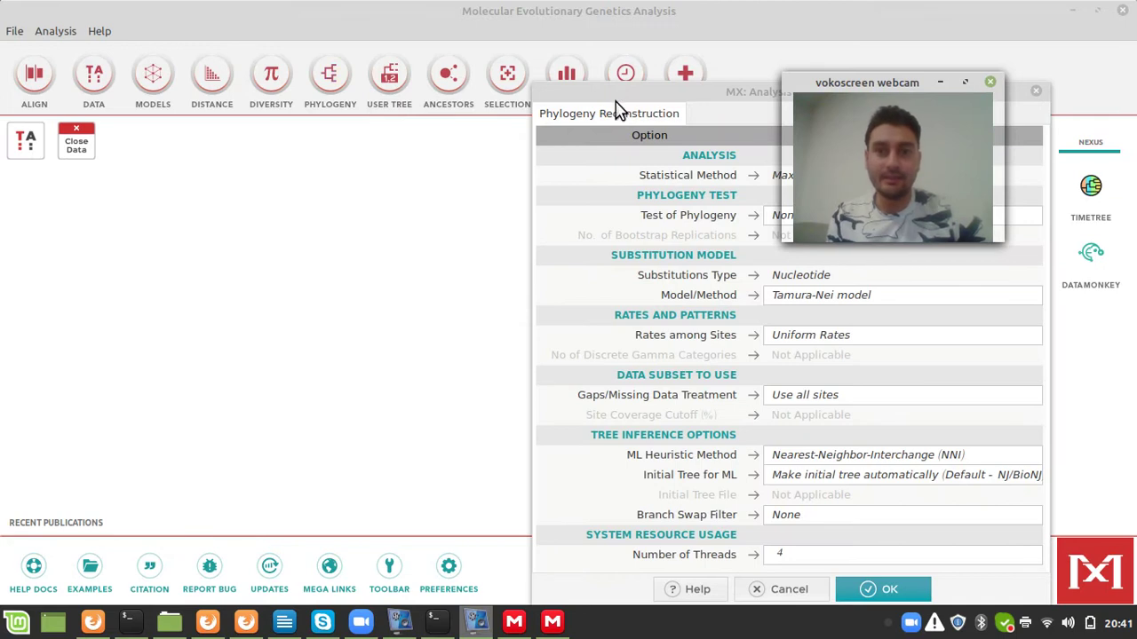
Step: Run the Maximum Likelihood analysis with the default preferences, including the Tamura-Nei model and no phylogeny test, and maximize the resulting tree window
left_click_drag(622, 98, 307, 29)
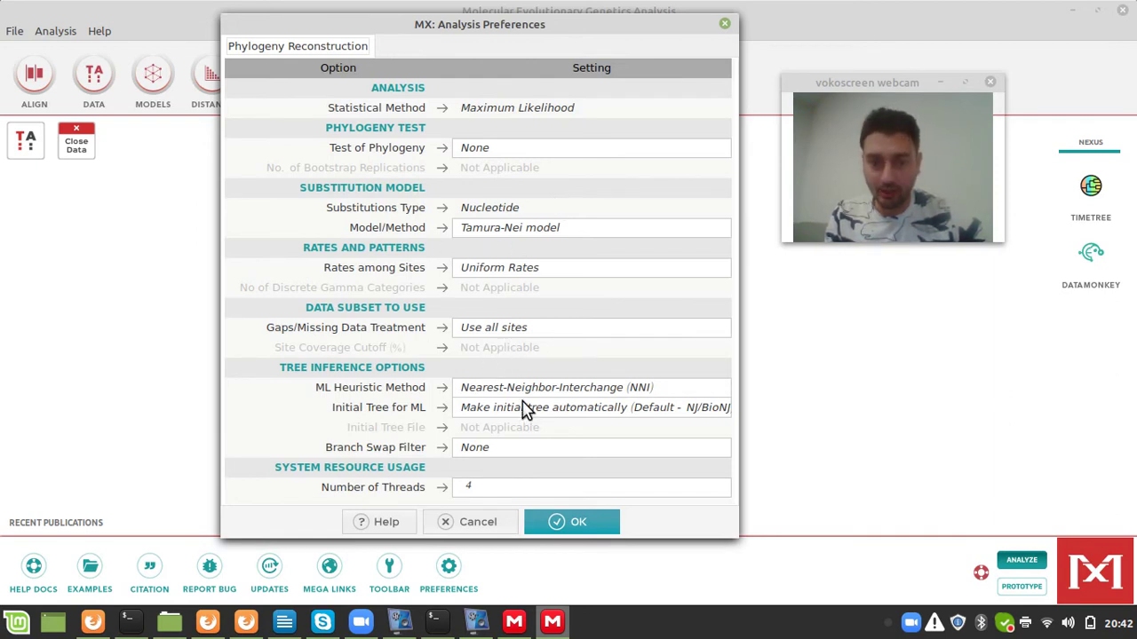
left_click(573, 521)
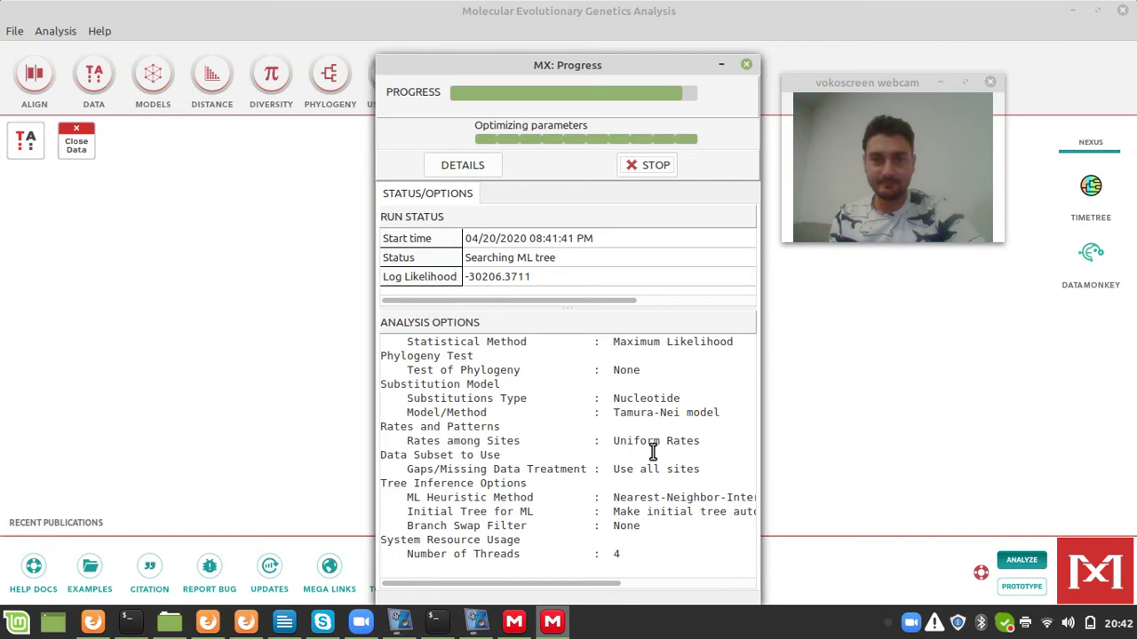
left_click_drag(862, 85, 901, 268)
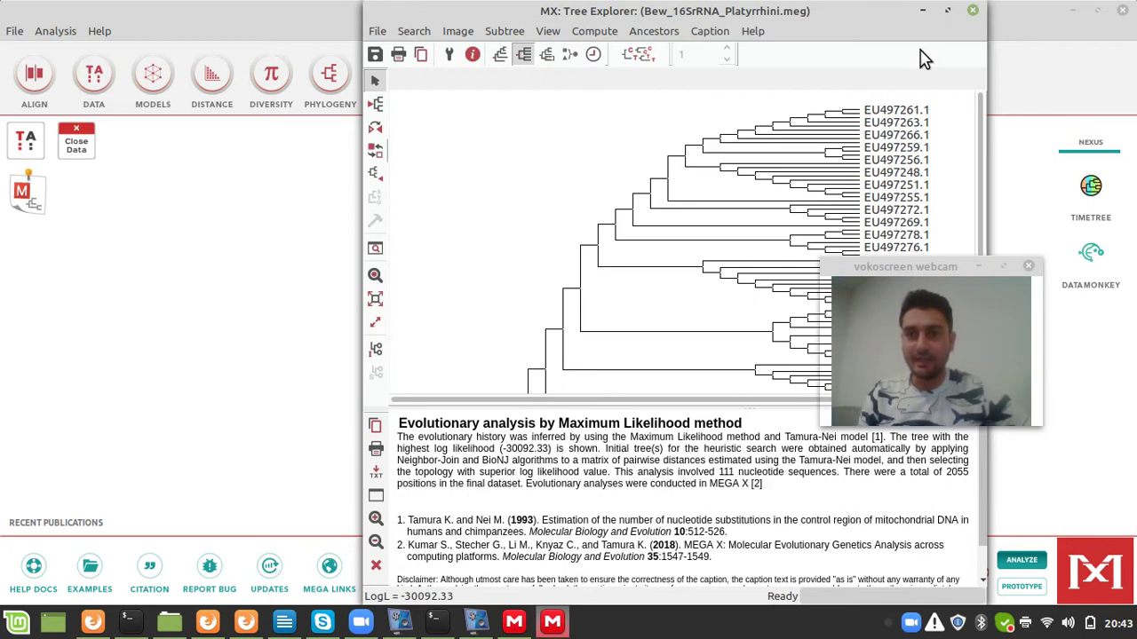
left_click(945, 11)
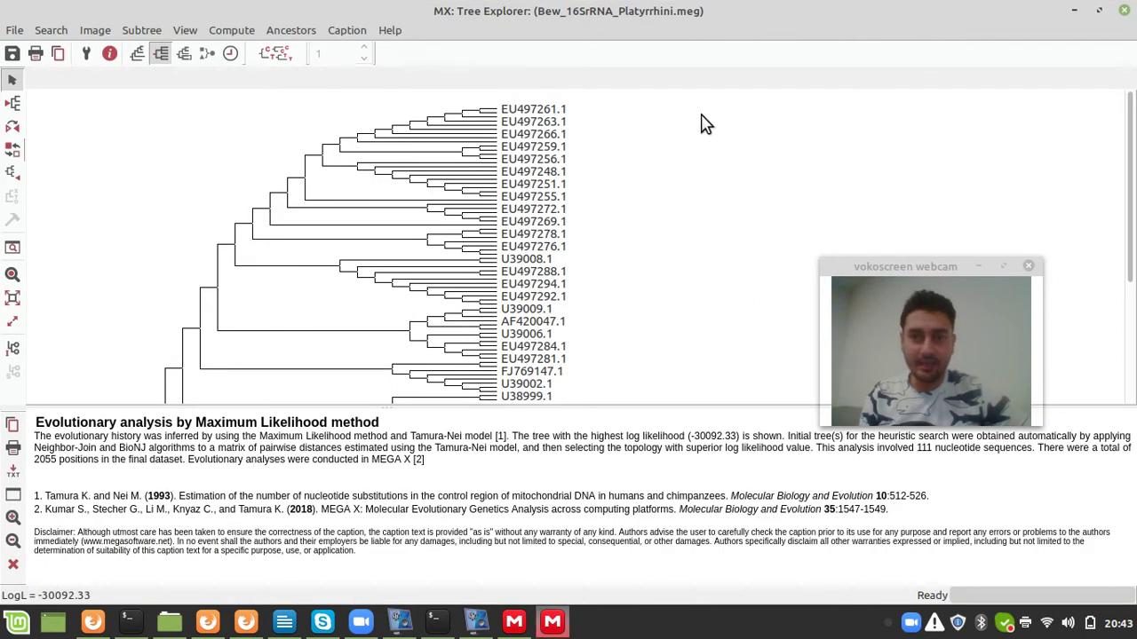
left_click_drag(1131, 136, 1132, 112)
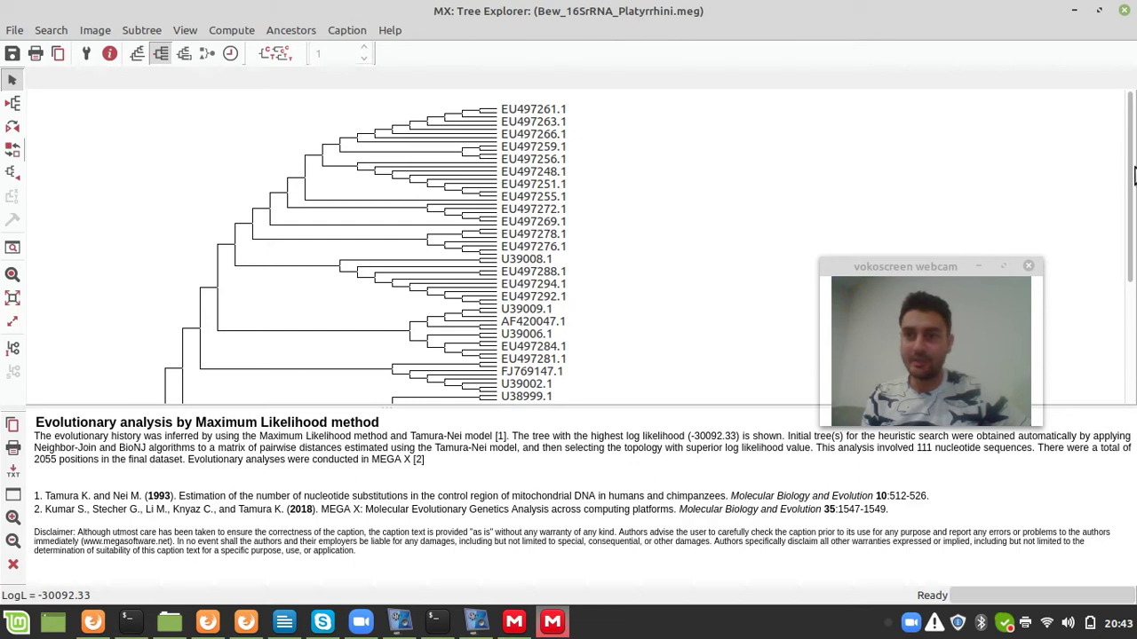
mouse_move(1132, 208)
left_mouse_down()
mouse_move(1129, 331)
mouse_move(1130, 211)
left_mouse_up()
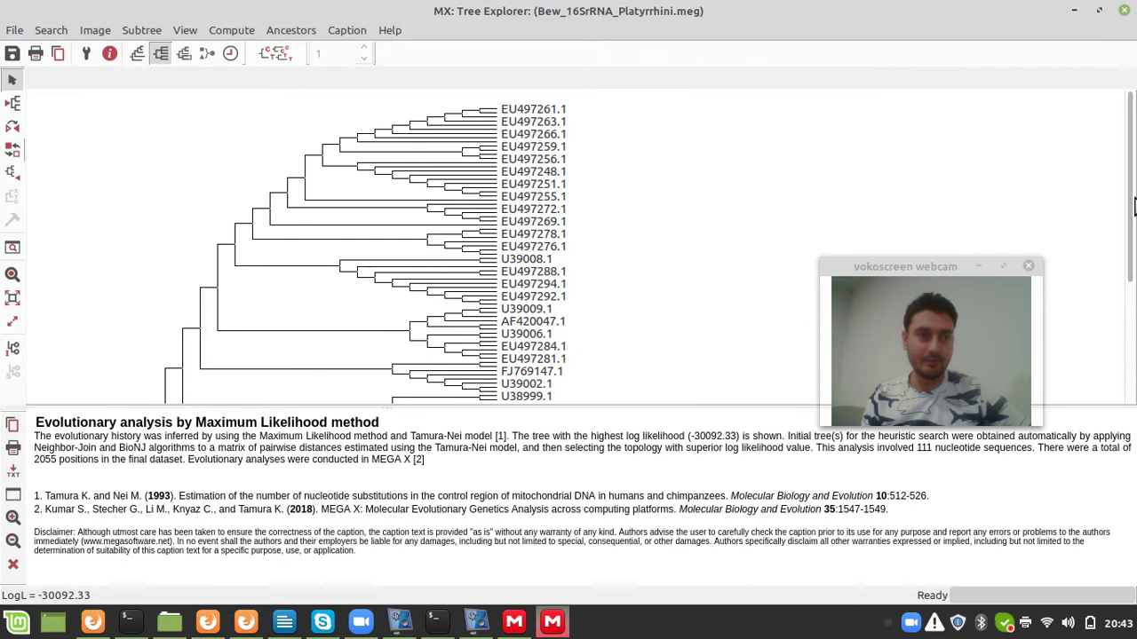
left_click_drag(845, 270, 859, 149)
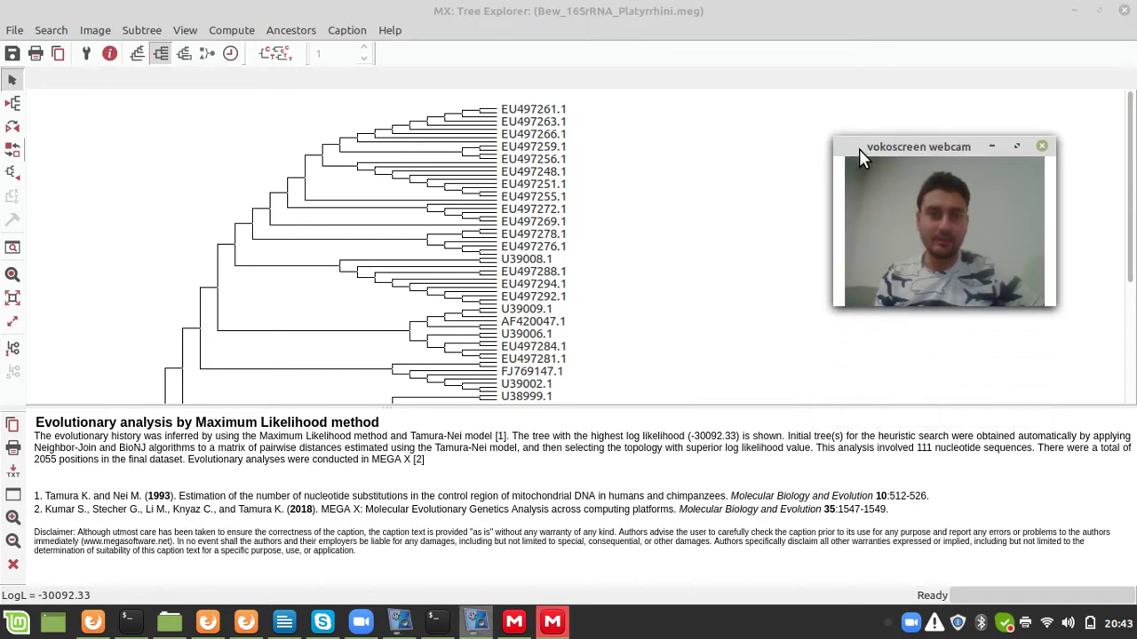
Step: Display the phylogenetic tree in the traditional straight style
left_click(342, 140)
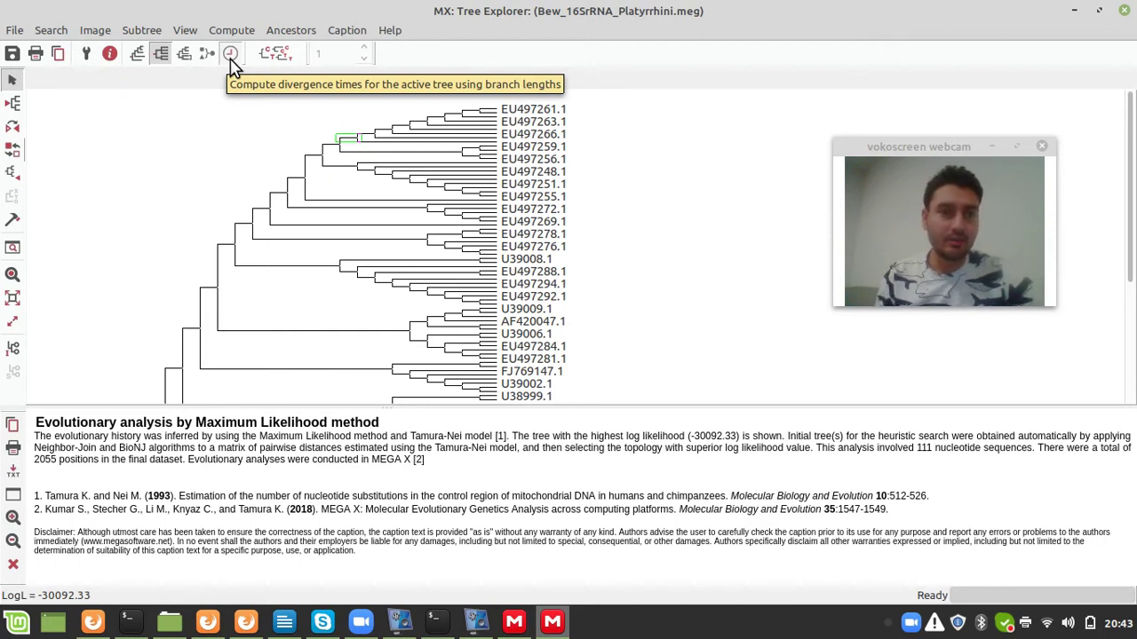
left_click(138, 64)
mouse_move(214, 76)
left_click(277, 96)
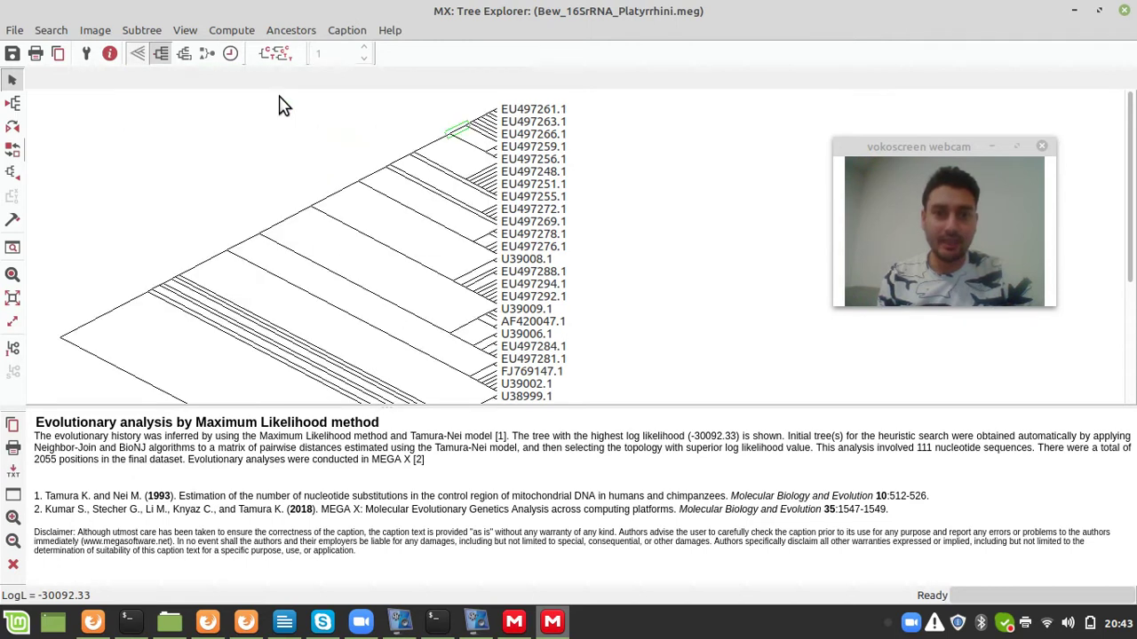
Step: Display the phylogenetic tree in the circle layout
left_click(142, 55)
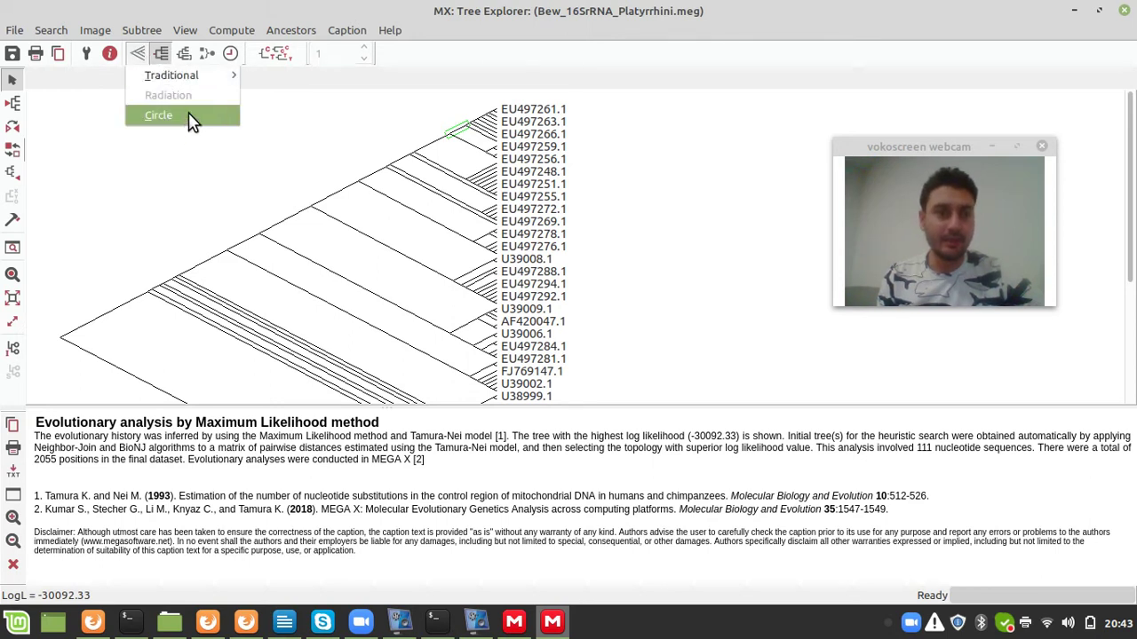
left_click(159, 116)
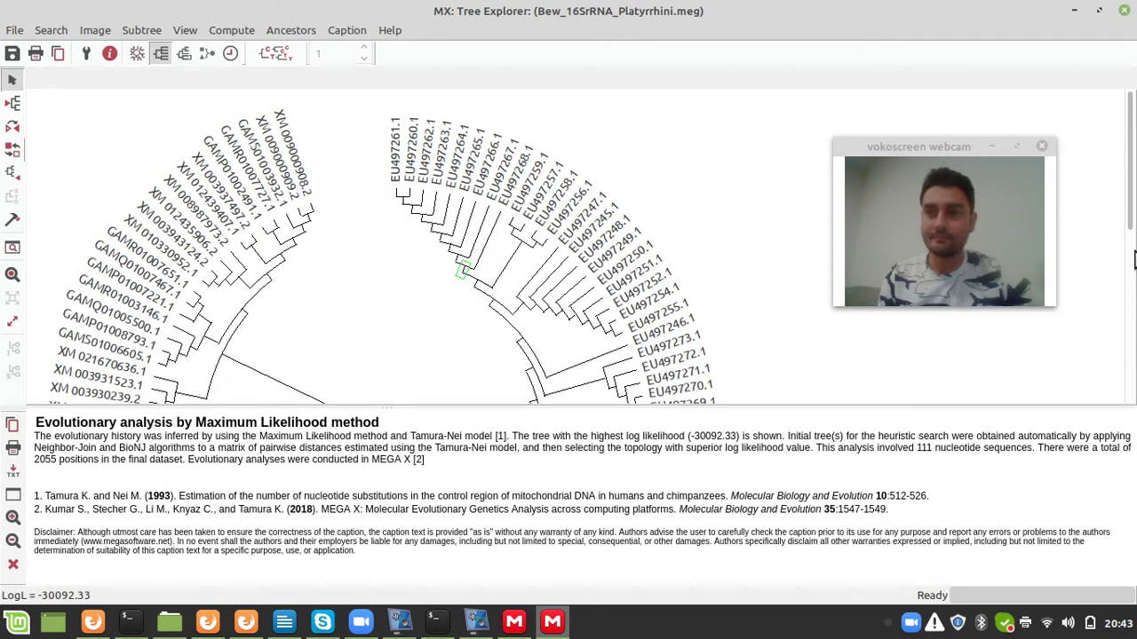
left_click_drag(1133, 222, 1121, 138)
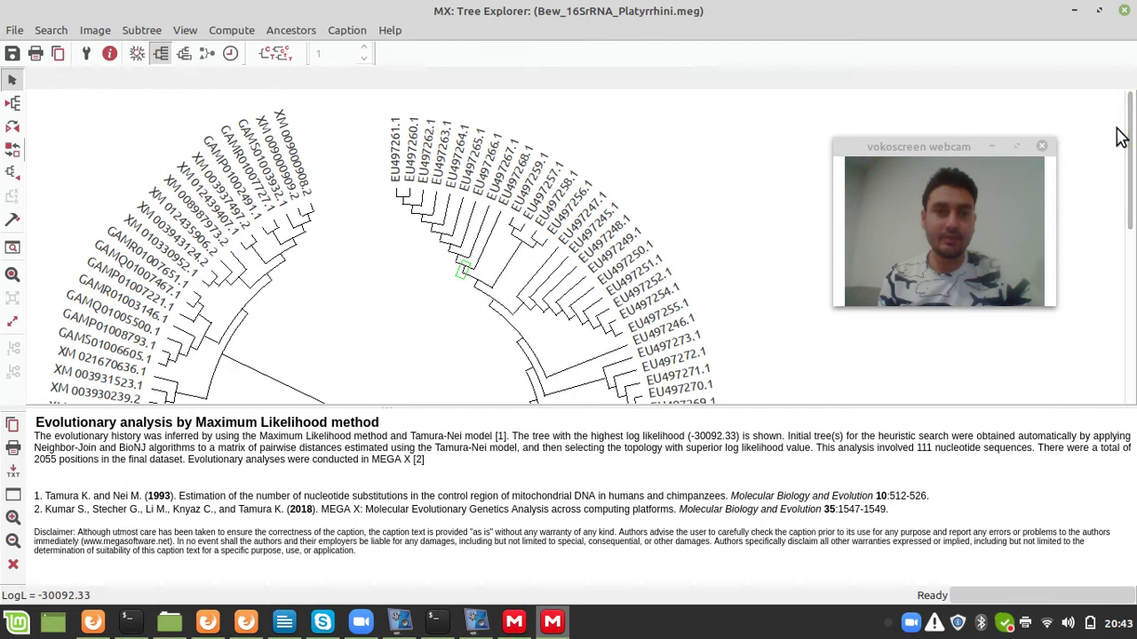
Step: Change the tree layout to the traditional curved style and inspect the whole tree from its first to last taxa
left_click(138, 54)
mouse_move(204, 82)
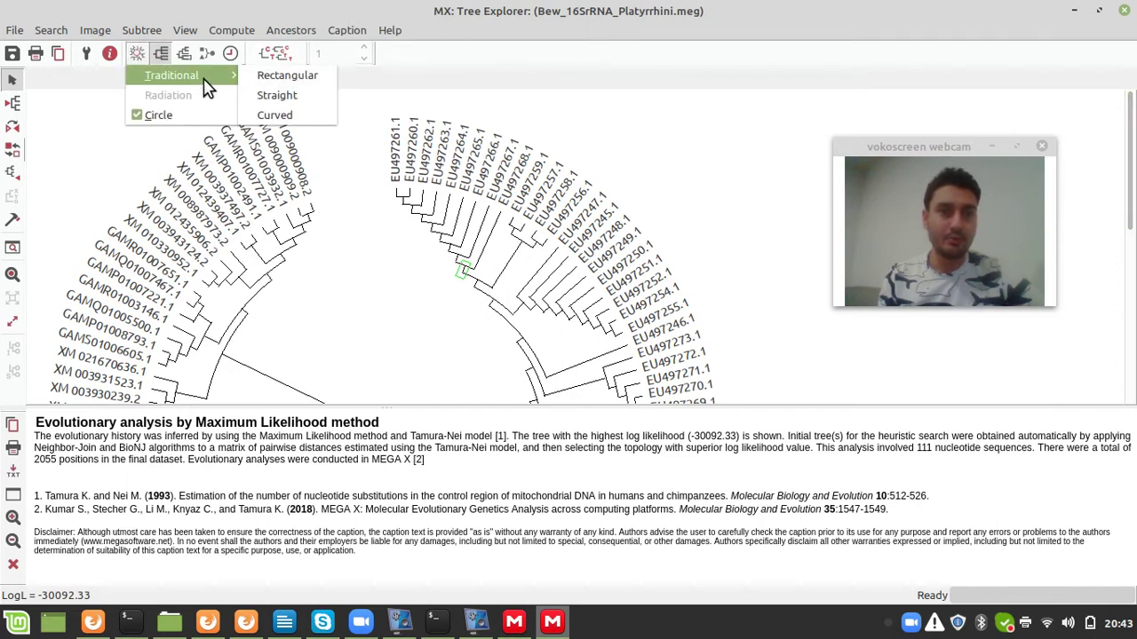
left_click(286, 117)
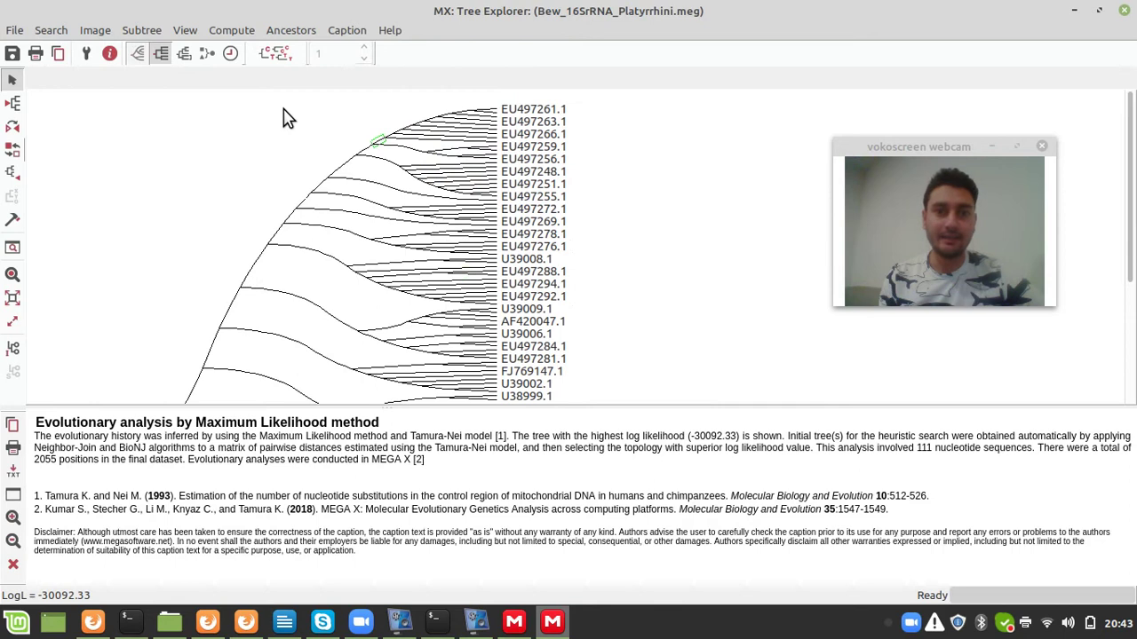
mouse_move(1128, 152)
left_mouse_down()
mouse_move(1129, 303)
mouse_move(1128, 168)
left_mouse_up()
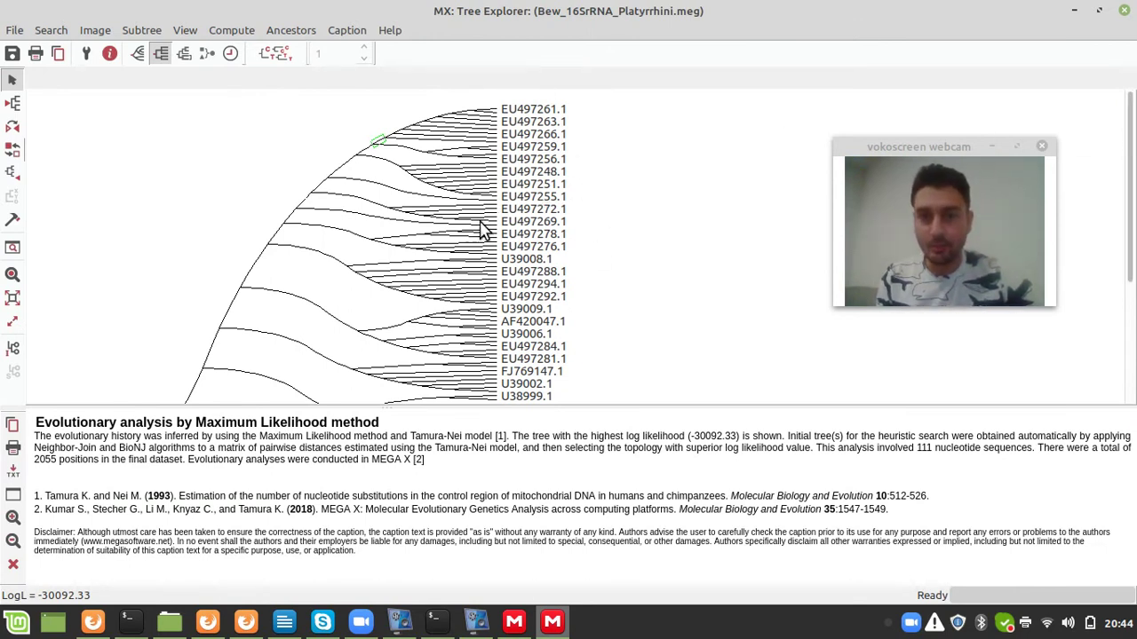
left_click_drag(1132, 160, 1133, 277)
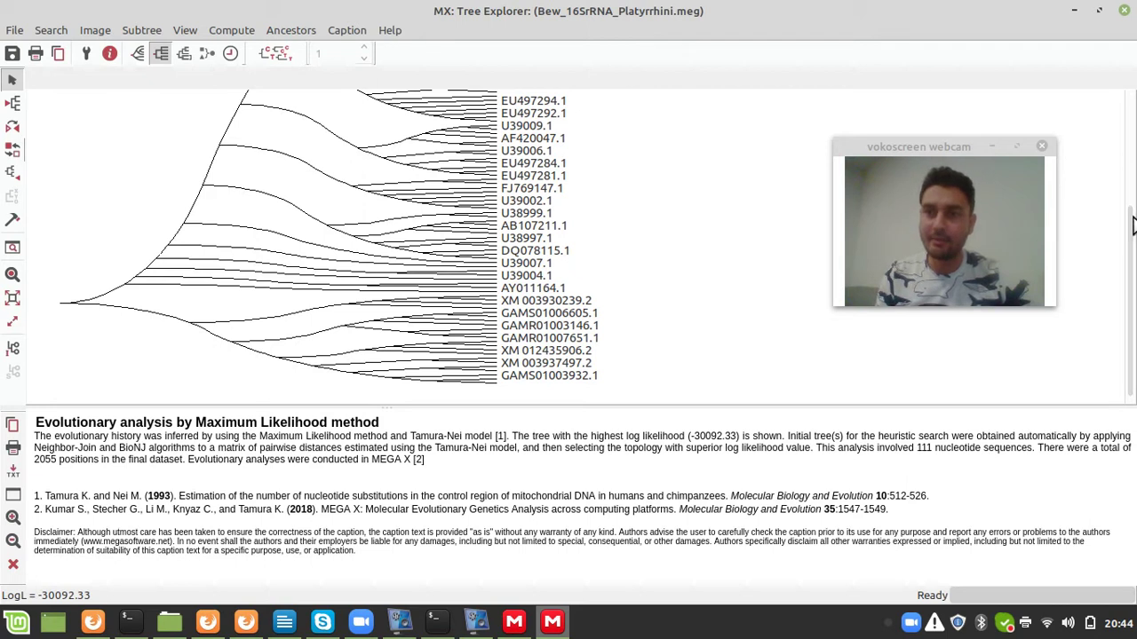
left_click_drag(1132, 226, 1132, 111)
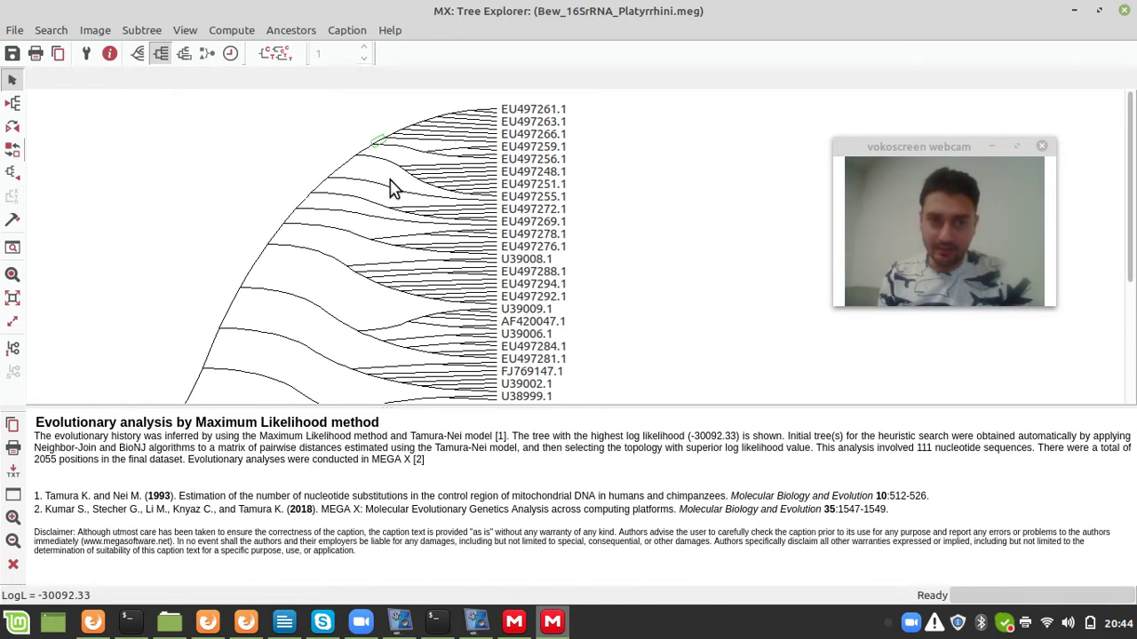
left_click(15, 32)
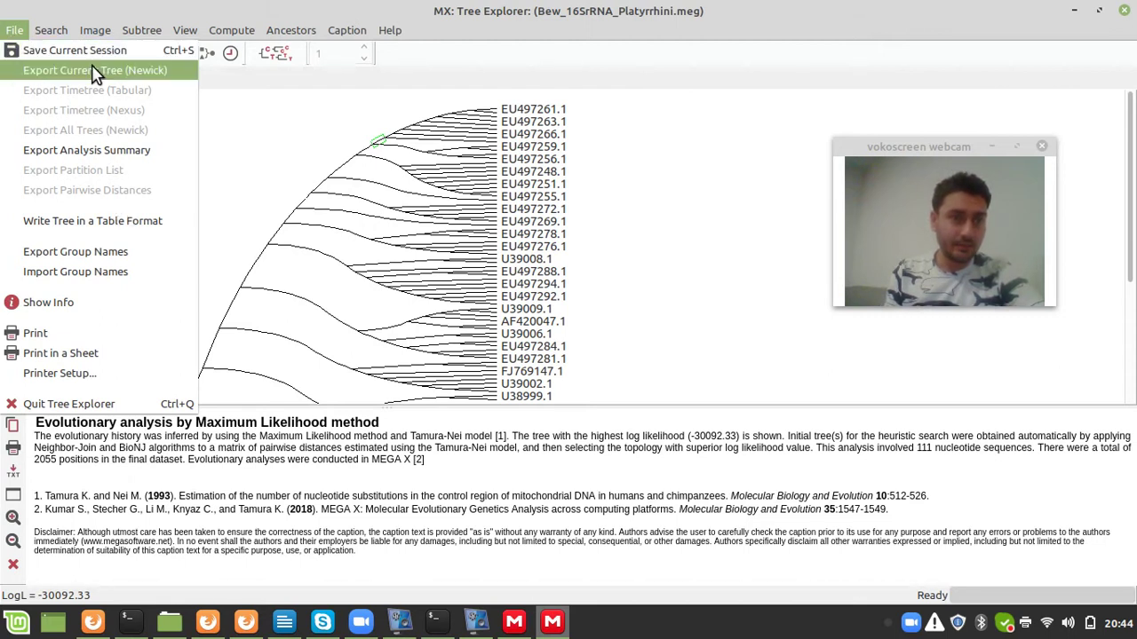
left_click(309, 178)
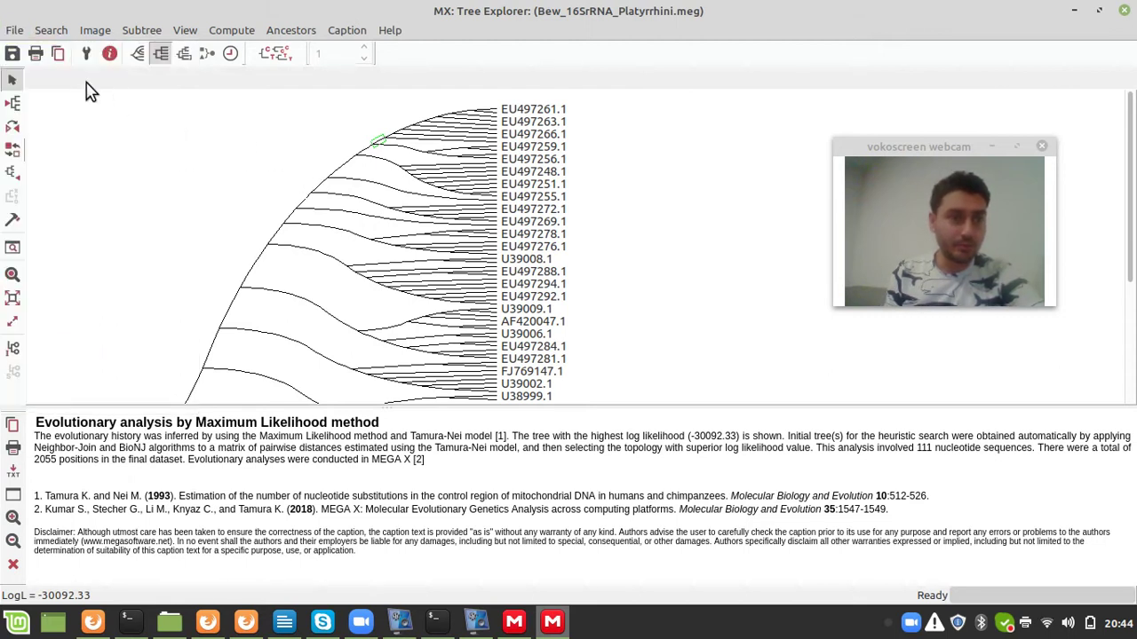
left_click(11, 55)
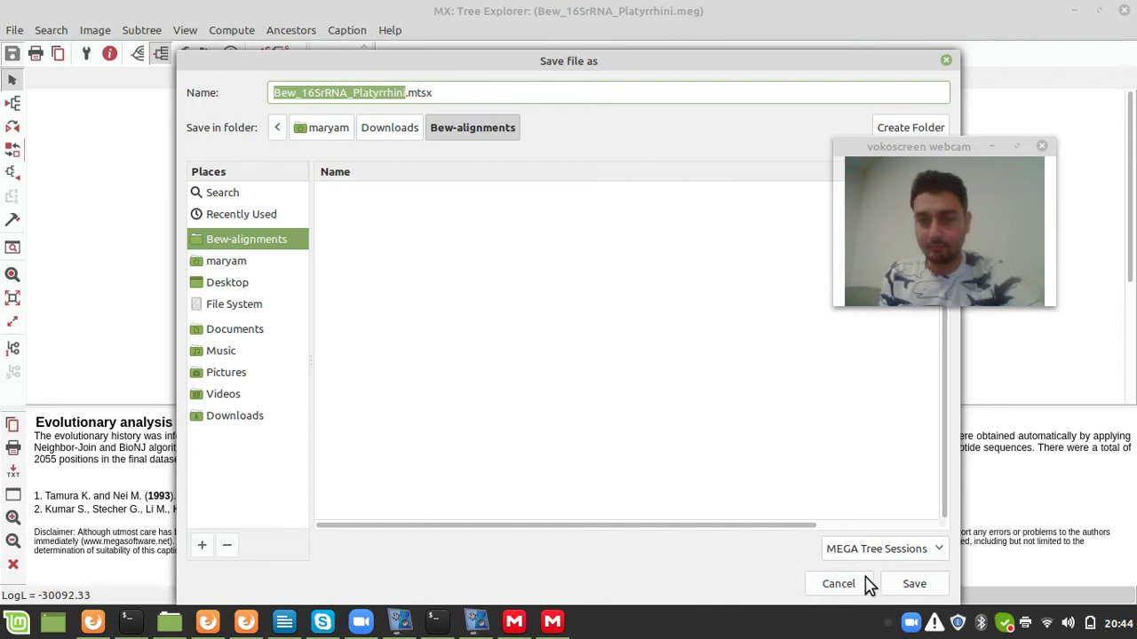
left_click(947, 62)
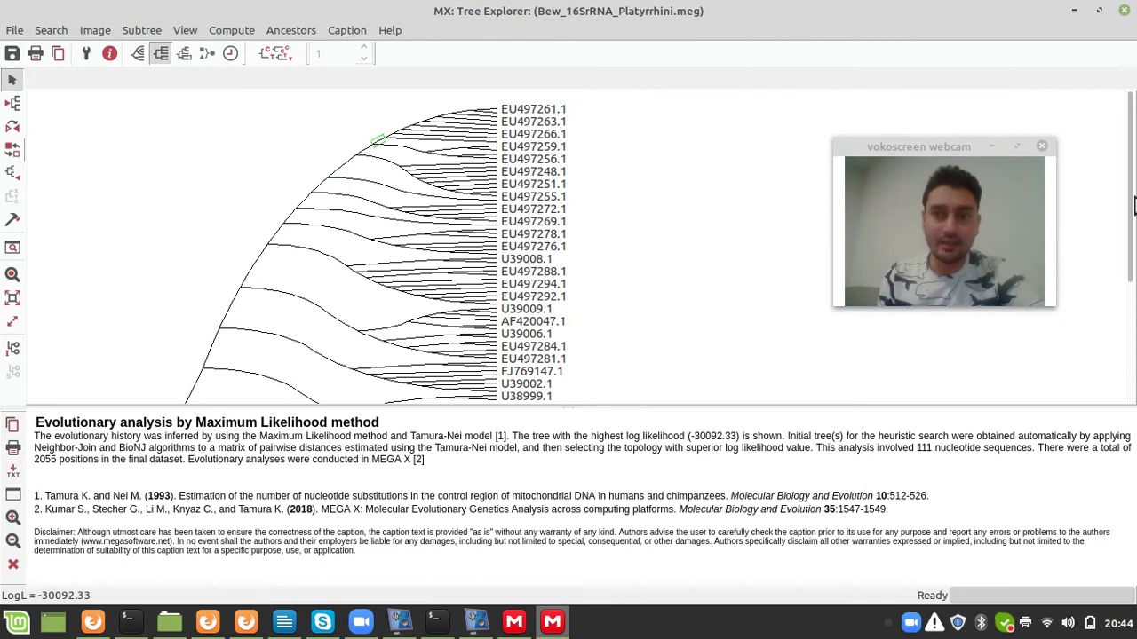
scroll(1134, 206, "down", 3)
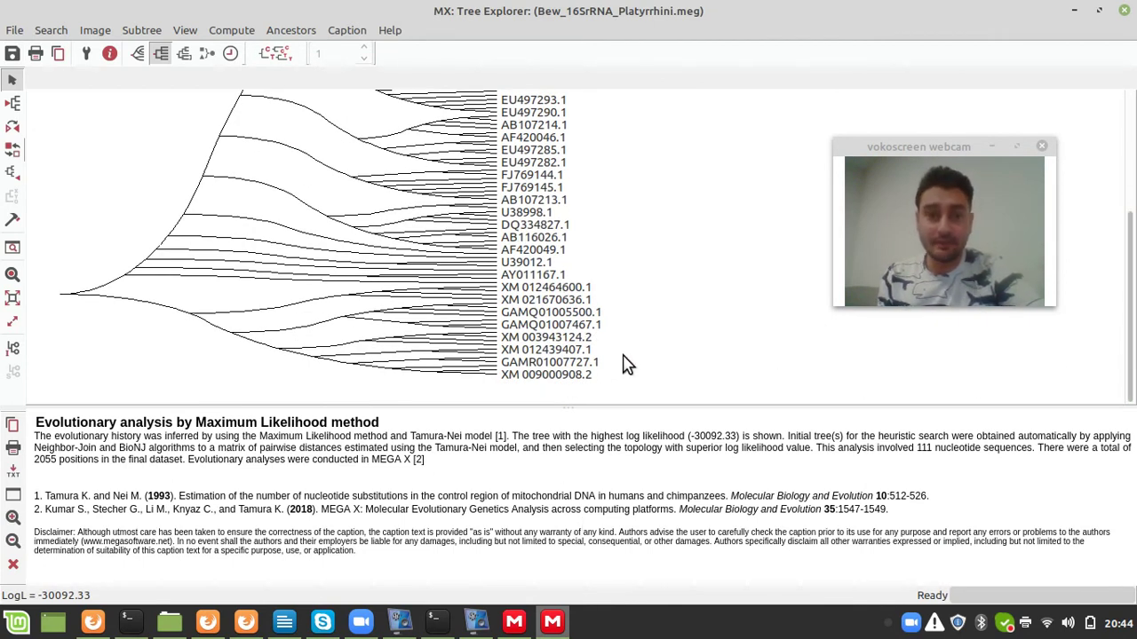
mouse_move(477, 627)
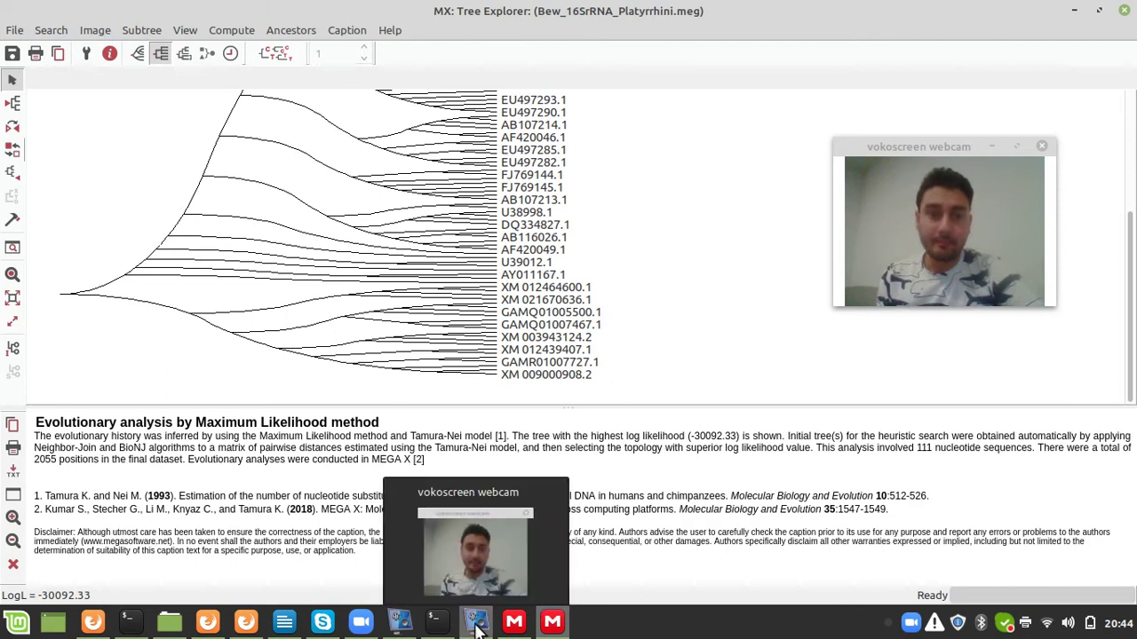
left_click(400, 624)
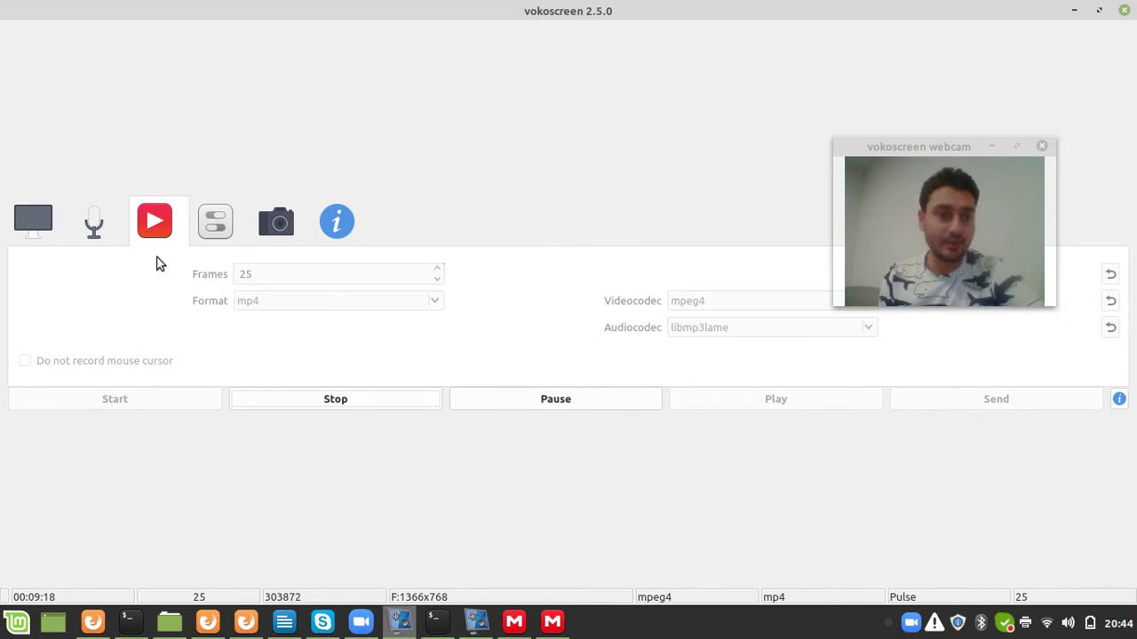
left_click(400, 625)
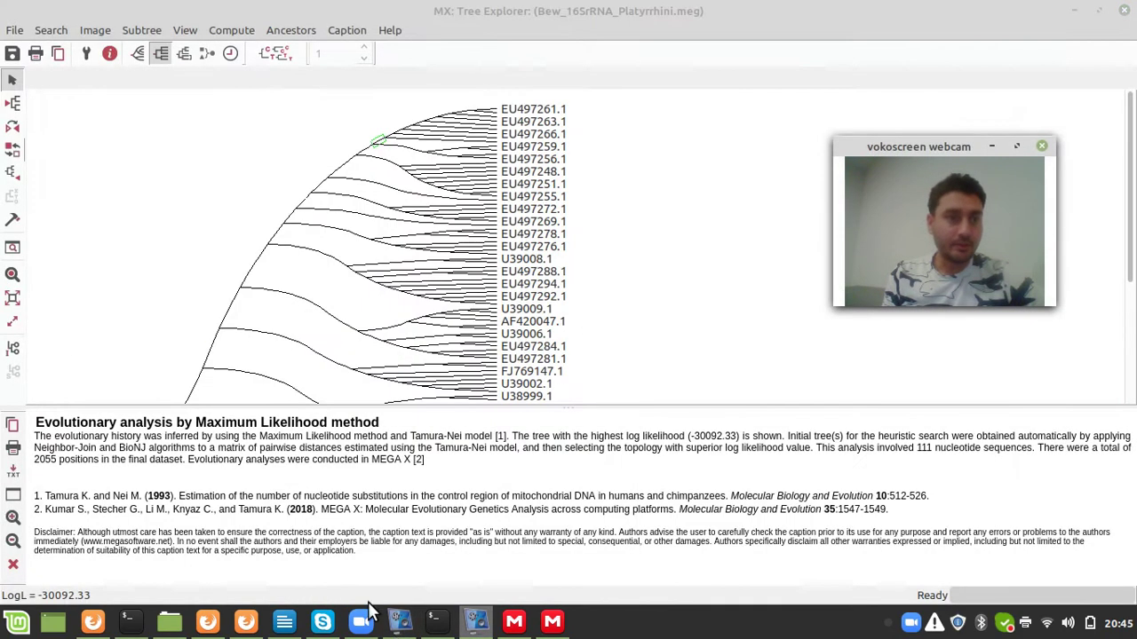
left_click(13, 32)
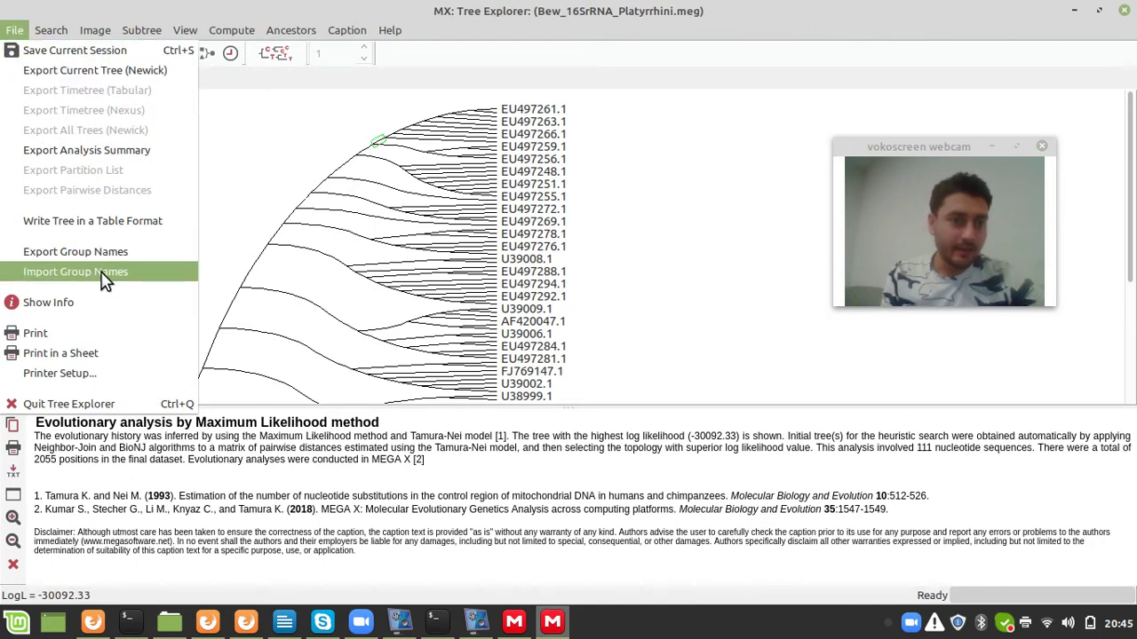
left_click(293, 235)
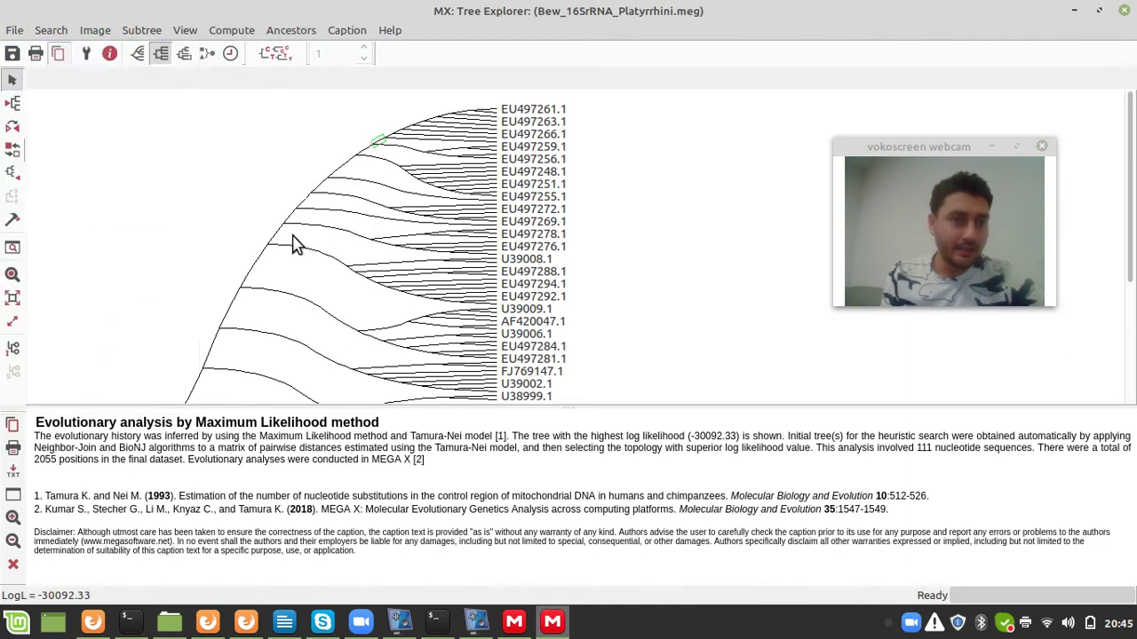
Step: Export the current tree in Newick format with branch lengths included
left_click(16, 32)
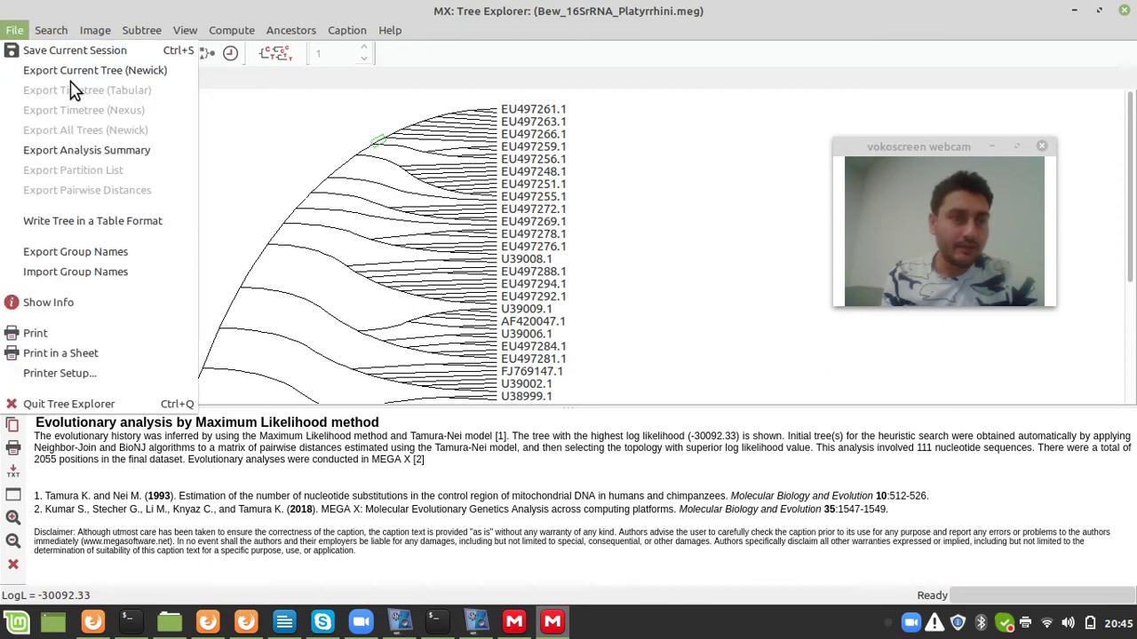
left_click(125, 71)
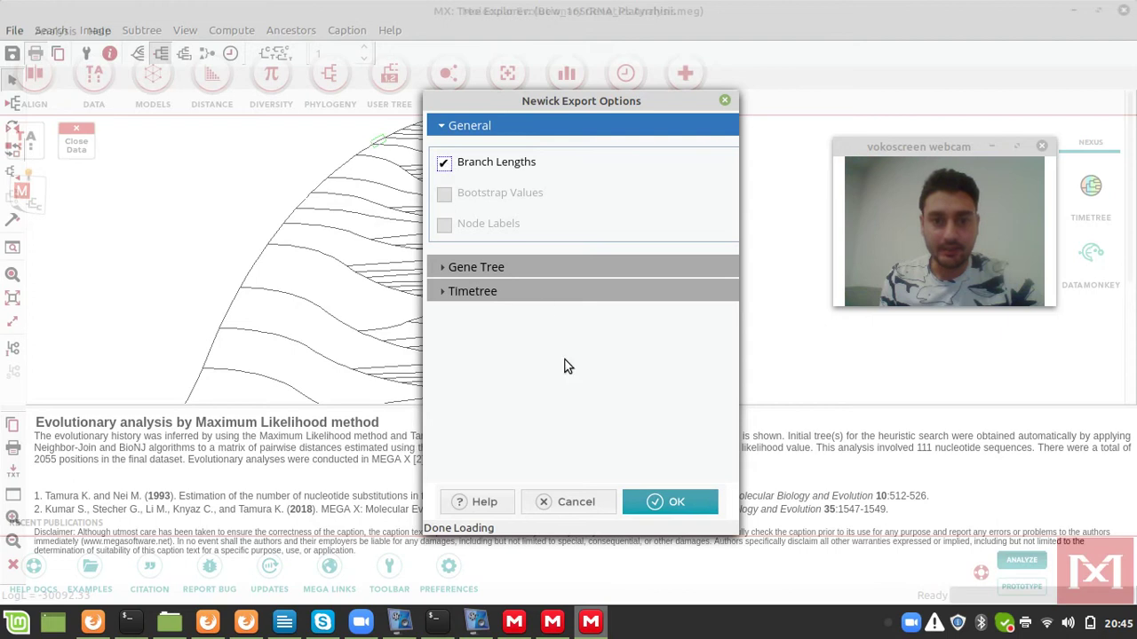
left_click(675, 510)
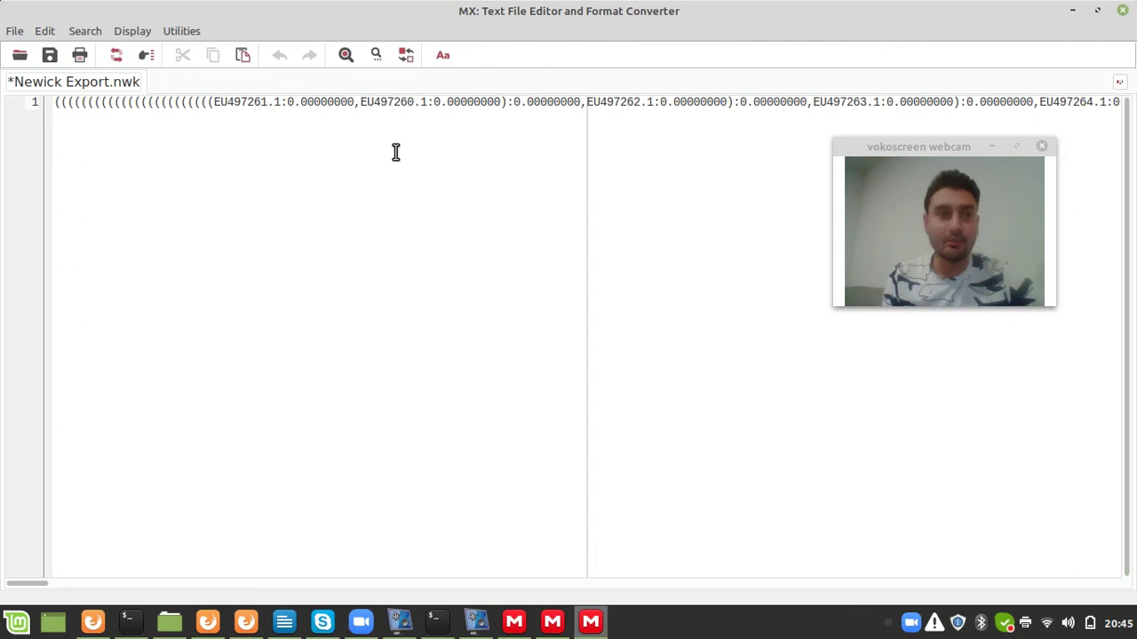
Step: Save the exported Newick tree as 16S-rRNA-Bew.nwk in the Bew-alignments folder
left_click(49, 55)
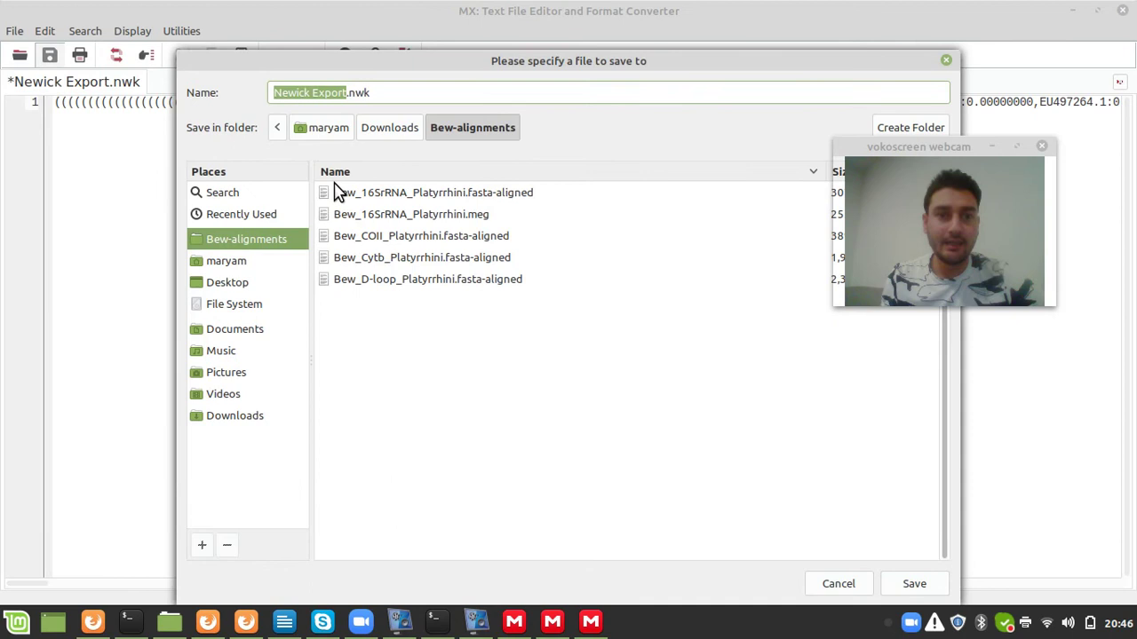
left_click(375, 94)
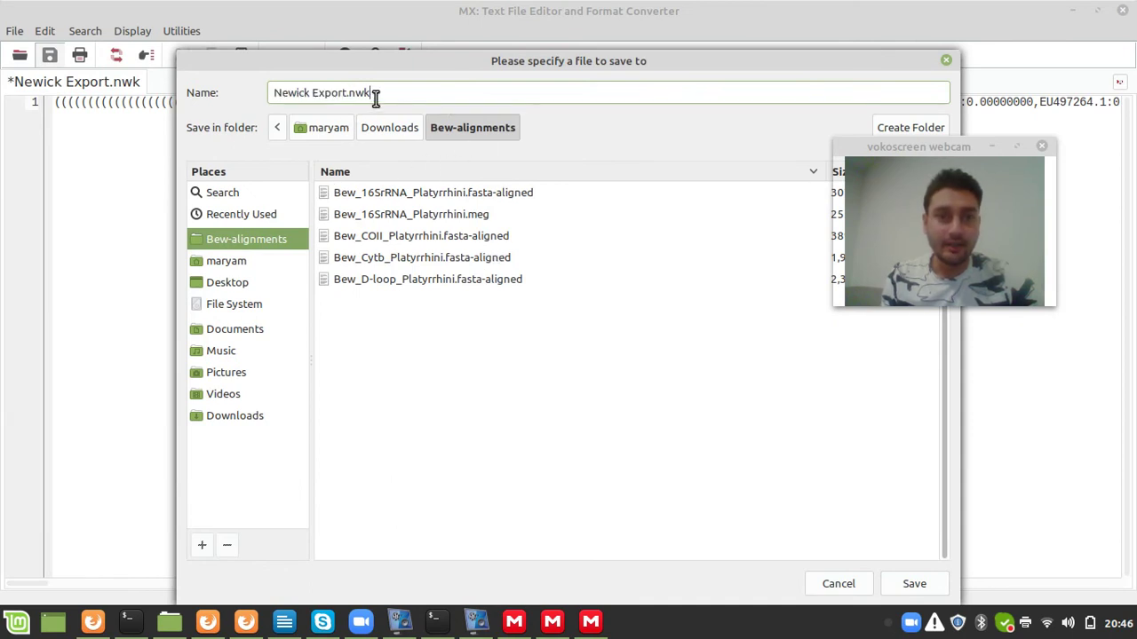
key("BackSpace")
type("-")
key("Right")
key("Right")
key("Right")
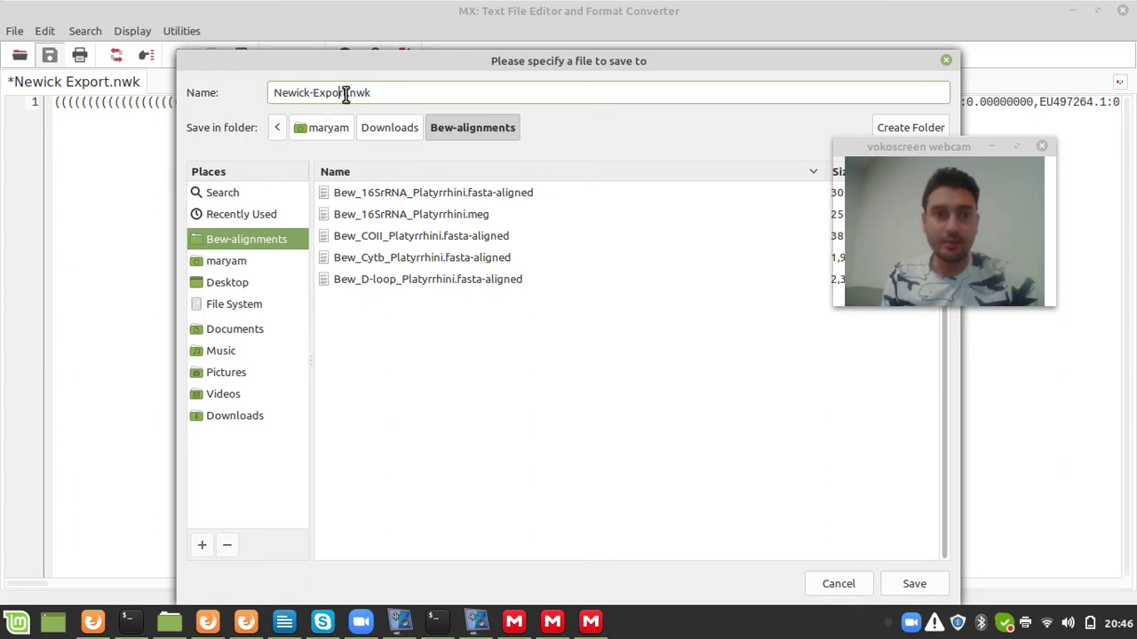
key("BackSpace")
key("BackSpace")
key("BackSpace")
key("BackSpace")
key("BackSpace")
key("BackSpace")
key("BackSpace")
key("BackSpace")
key("BackSpace")
key("BackSpace")
type("16S-rRNA-Bew")
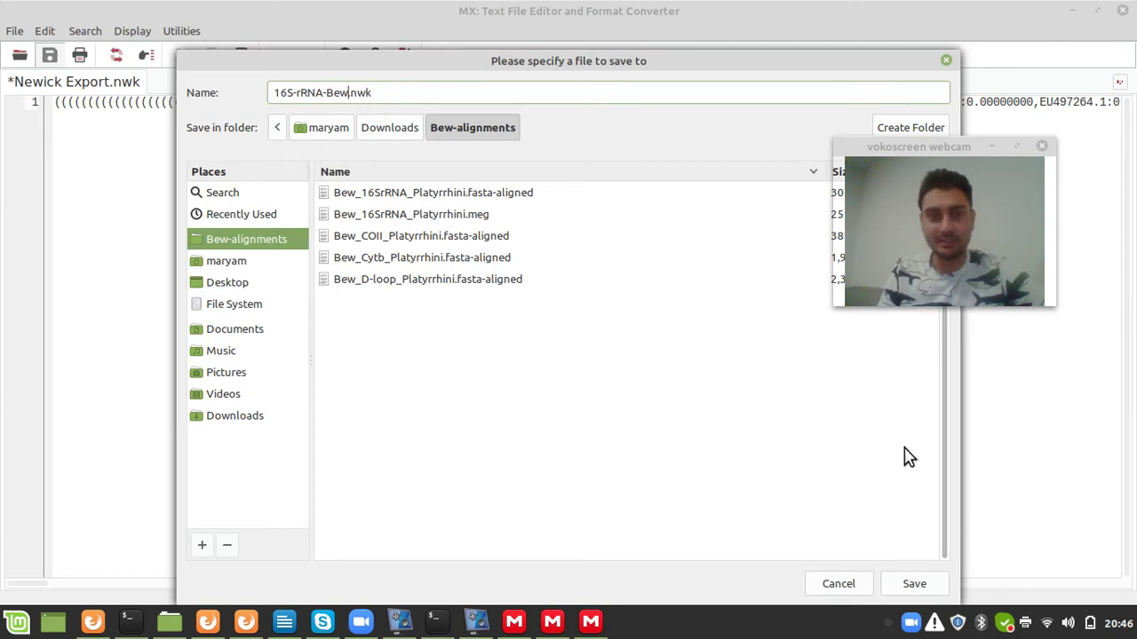
left_click(922, 594)
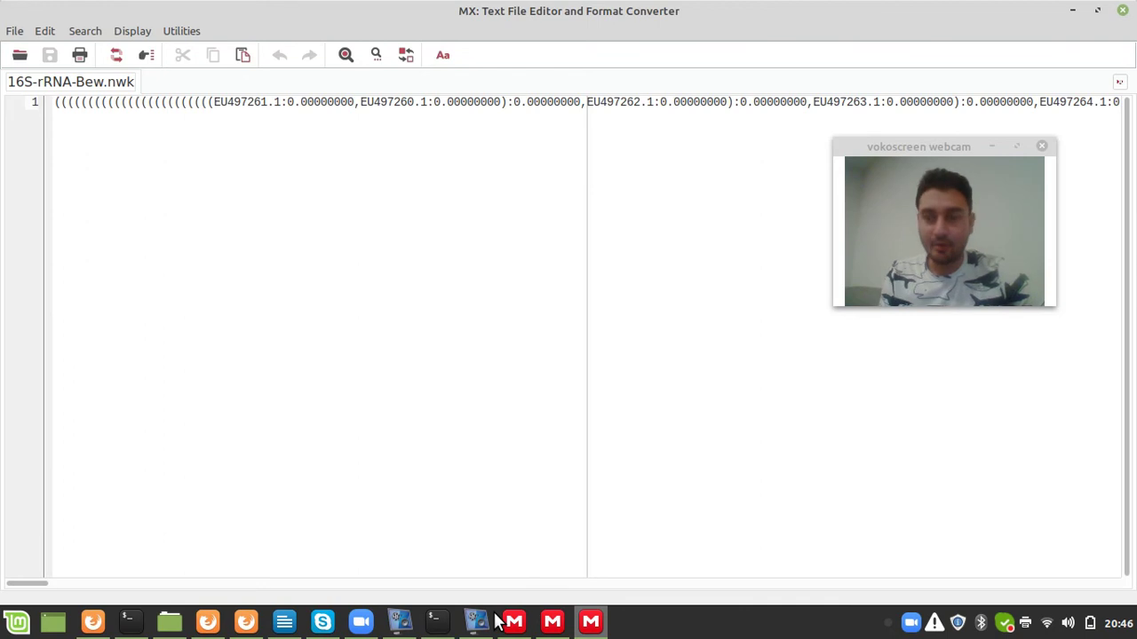
Step: Switch to Firefox and open google.com in a new tab
left_click(255, 632)
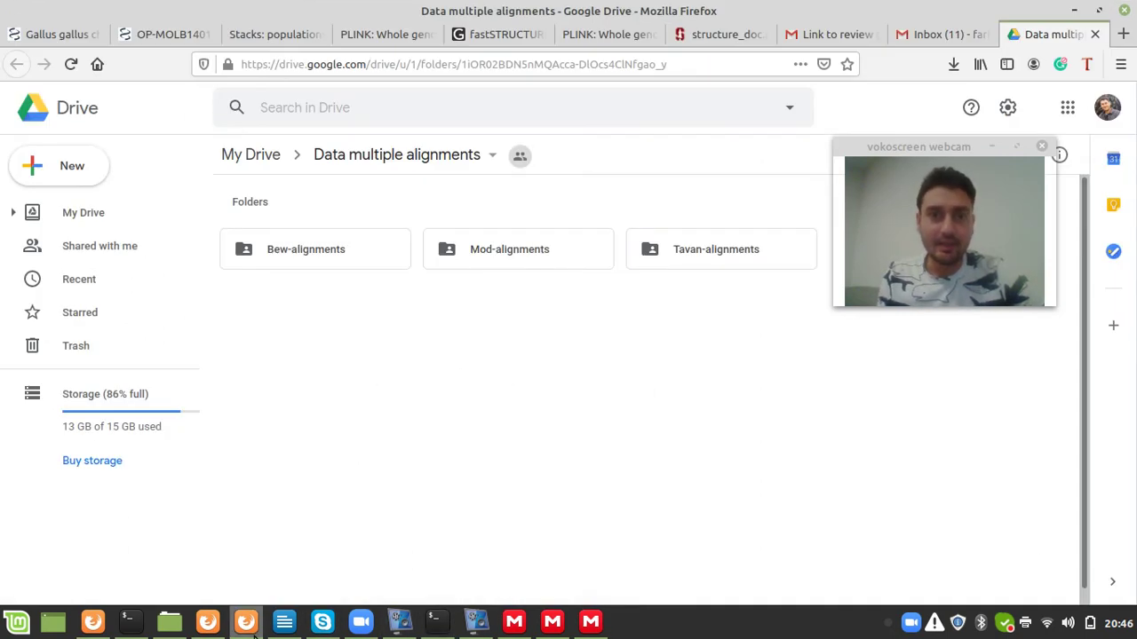
left_click(1123, 34)
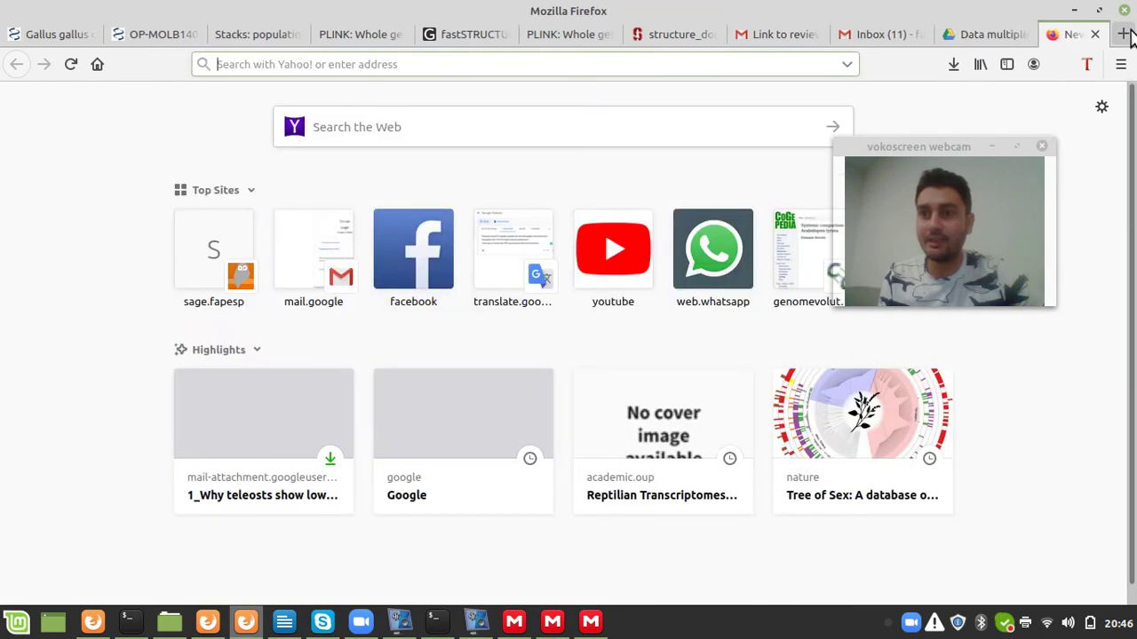
type("google.com")
key("Return")
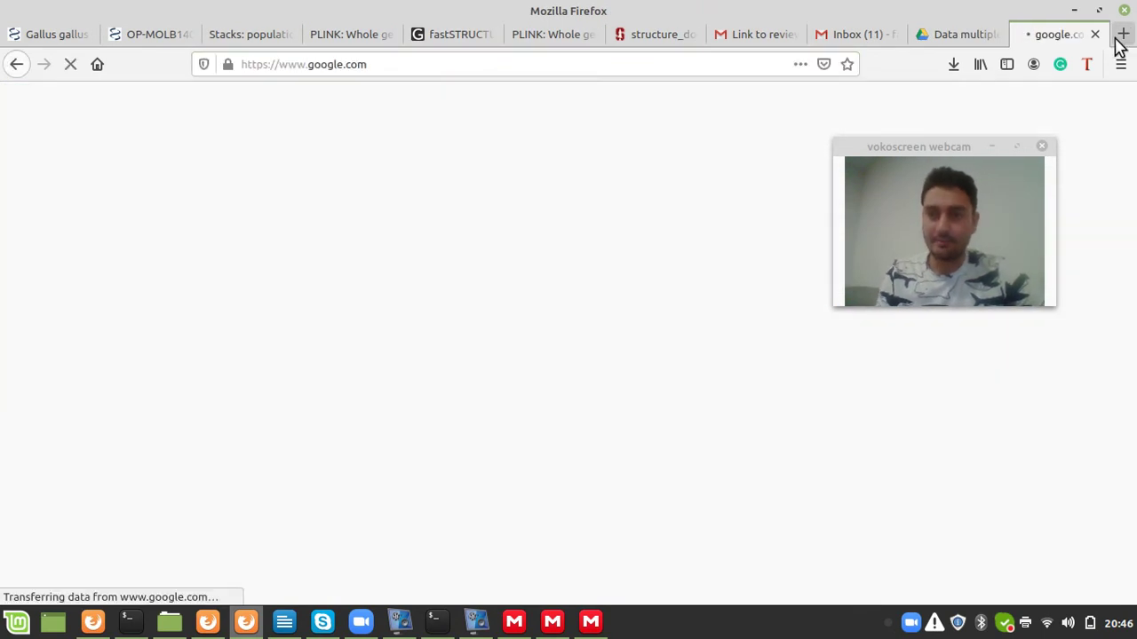
Step: Search for "itol phylogenetic tree" and open the iTOL: Interactive Tree Of Life website
type("i")
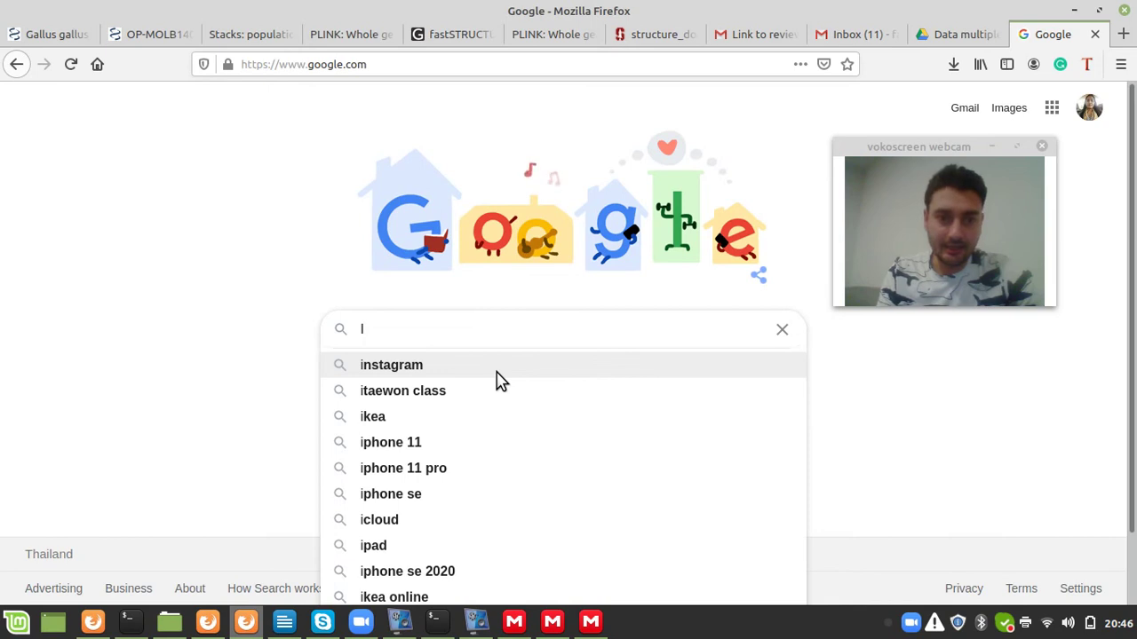
type("tol")
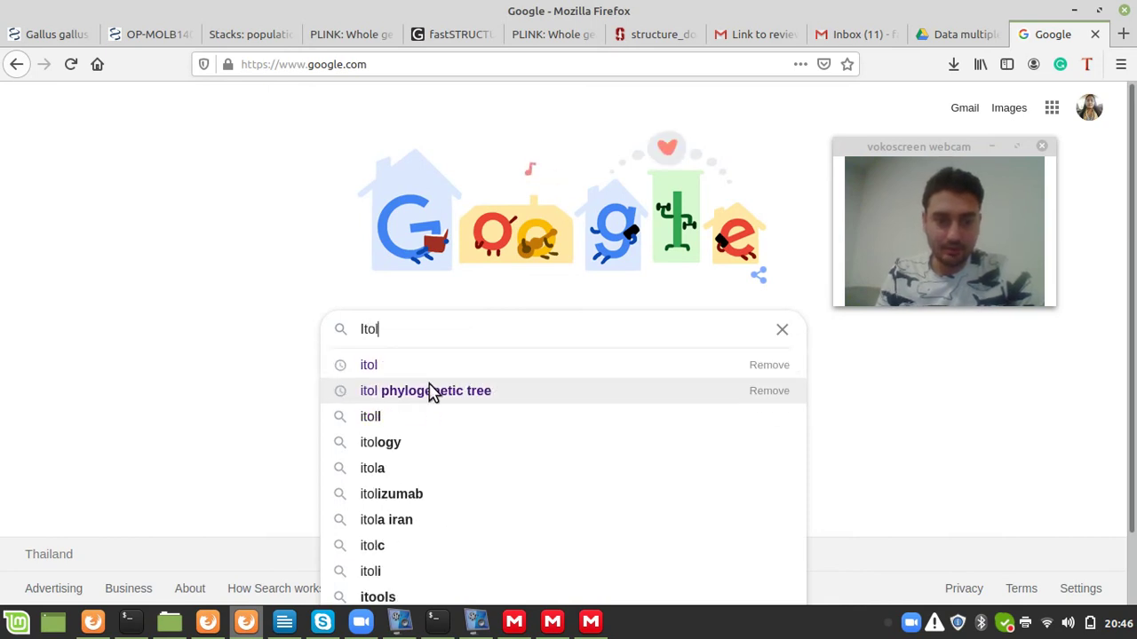
left_click(413, 393)
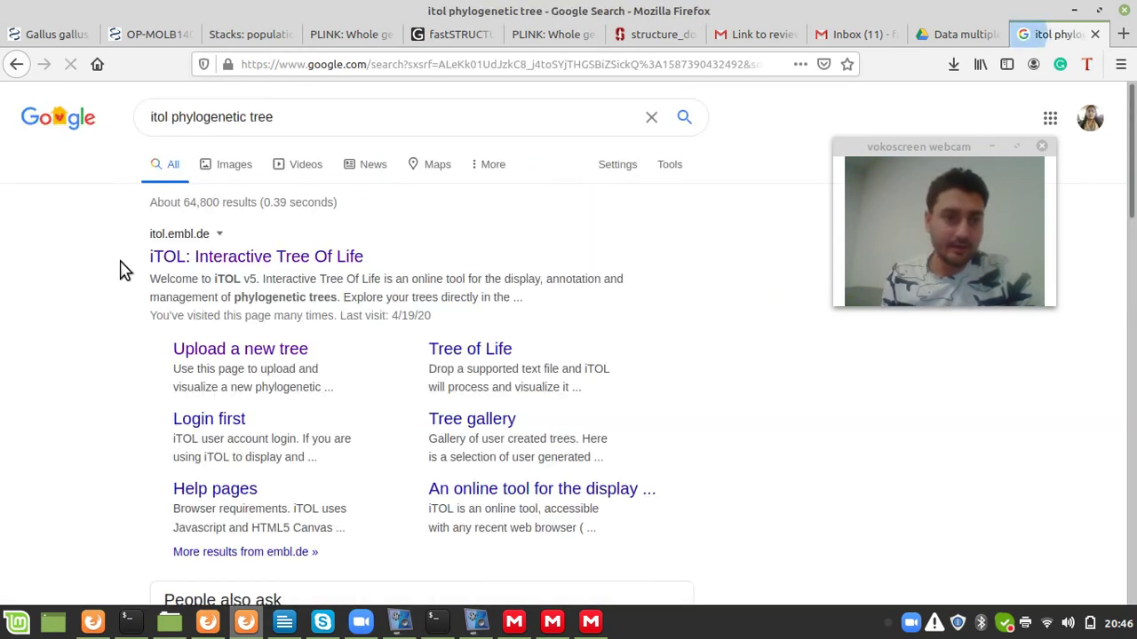
left_click(225, 264)
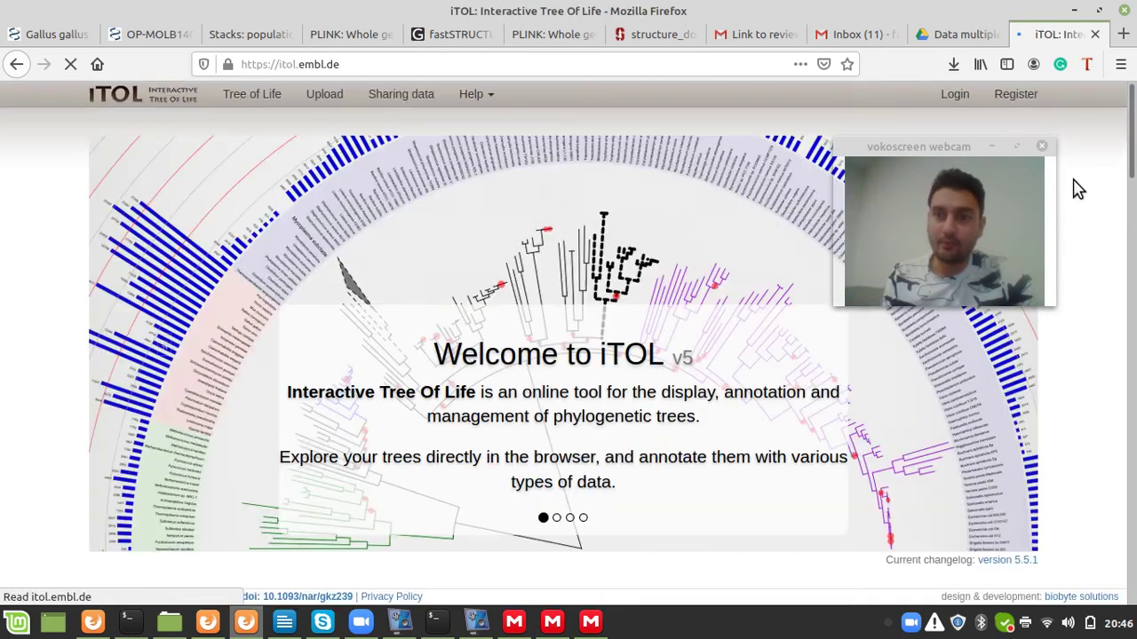
Step: Open iTOL's page for uploading a new tree and name the tree Example-test
left_click_drag(1133, 178, 1133, 317)
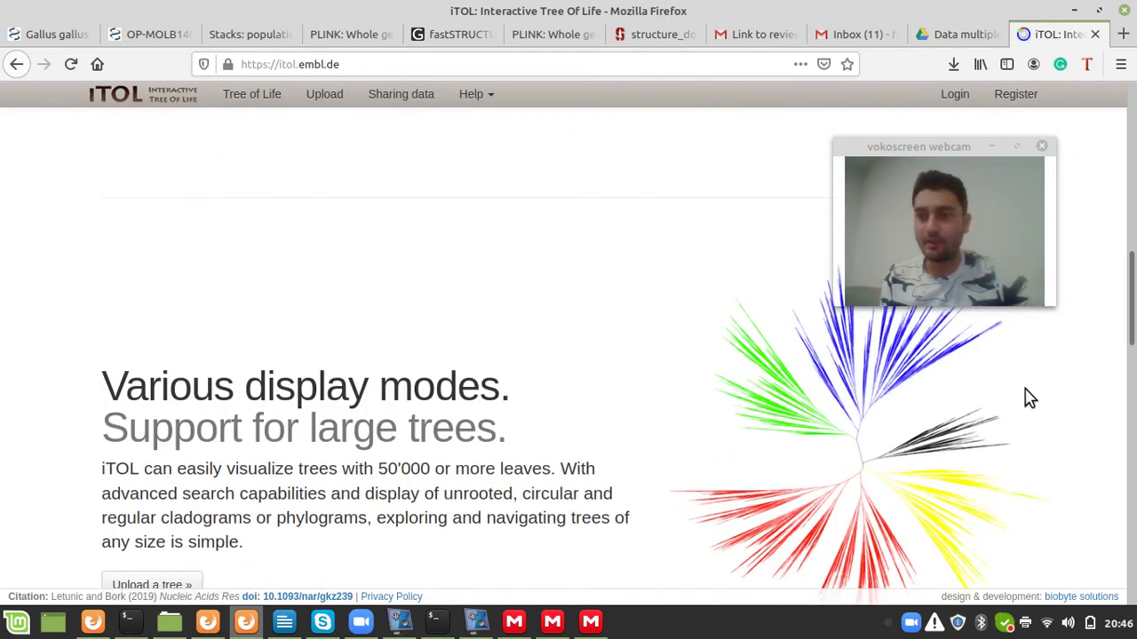
mouse_move(1132, 311)
left_mouse_down()
mouse_move(1133, 546)
mouse_move(1126, 203)
mouse_move(1132, 232)
left_mouse_up()
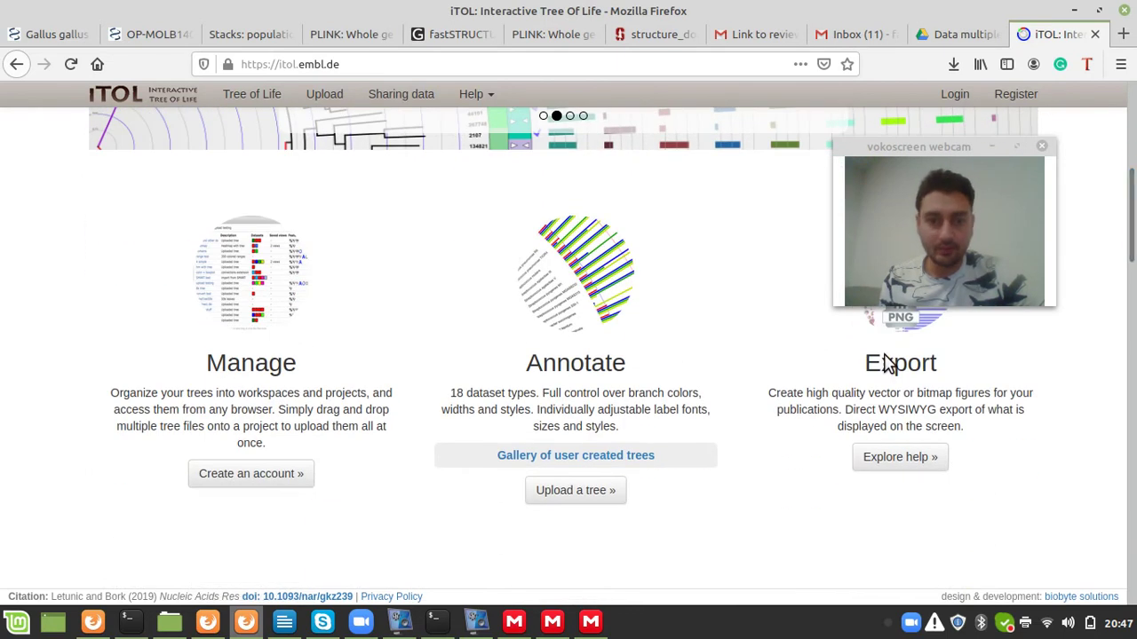
left_click(546, 491)
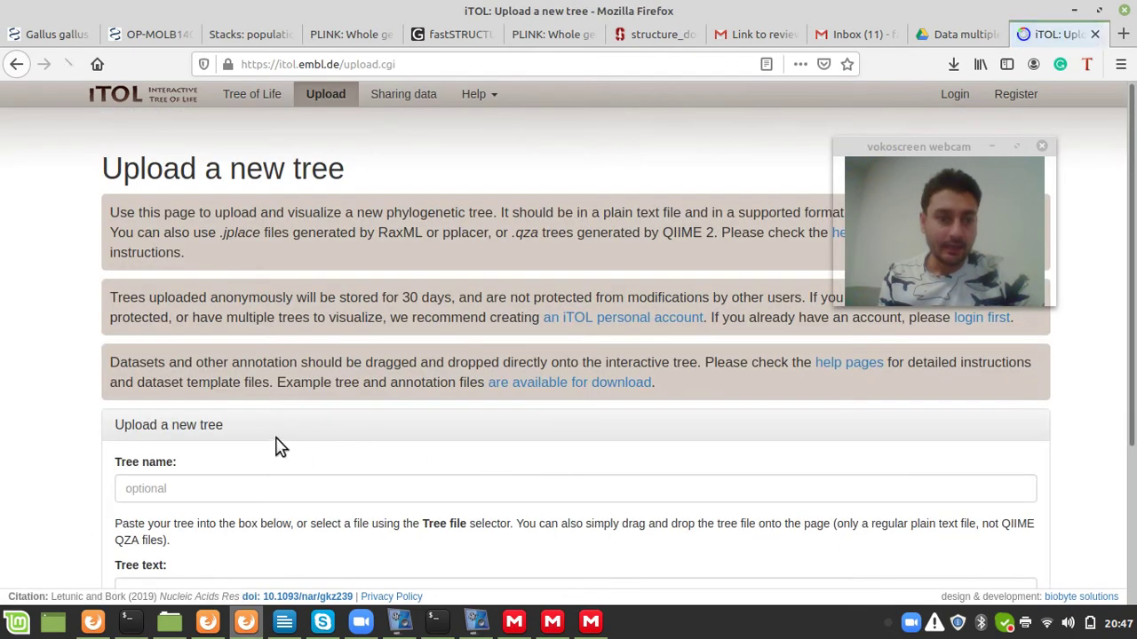
left_click(173, 484)
type("E")
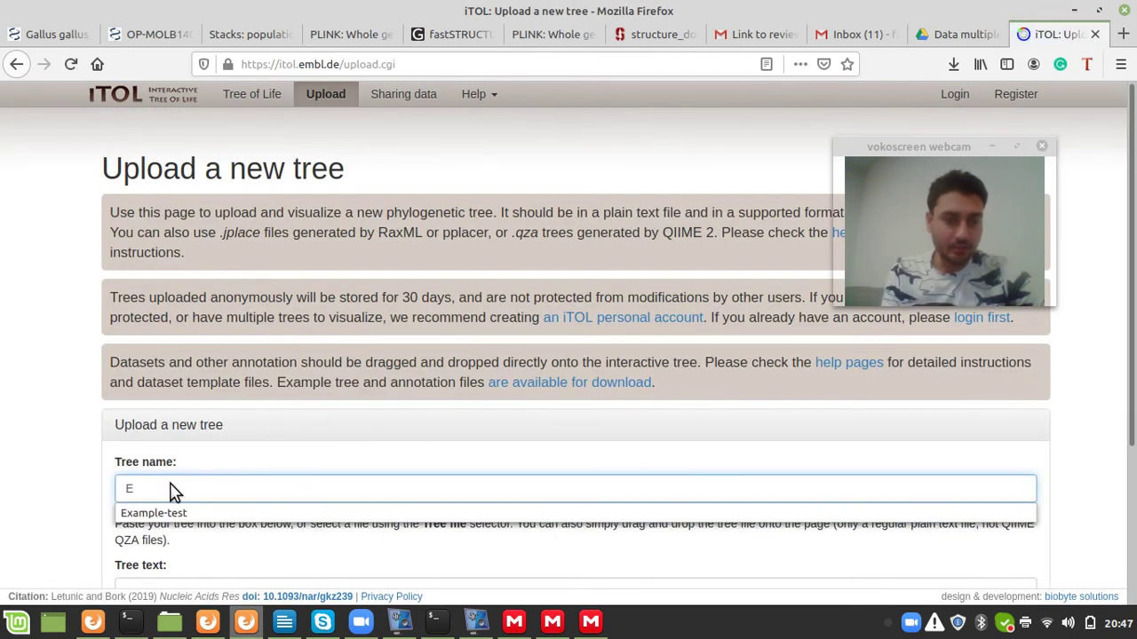
type("xa")
left_click(134, 513)
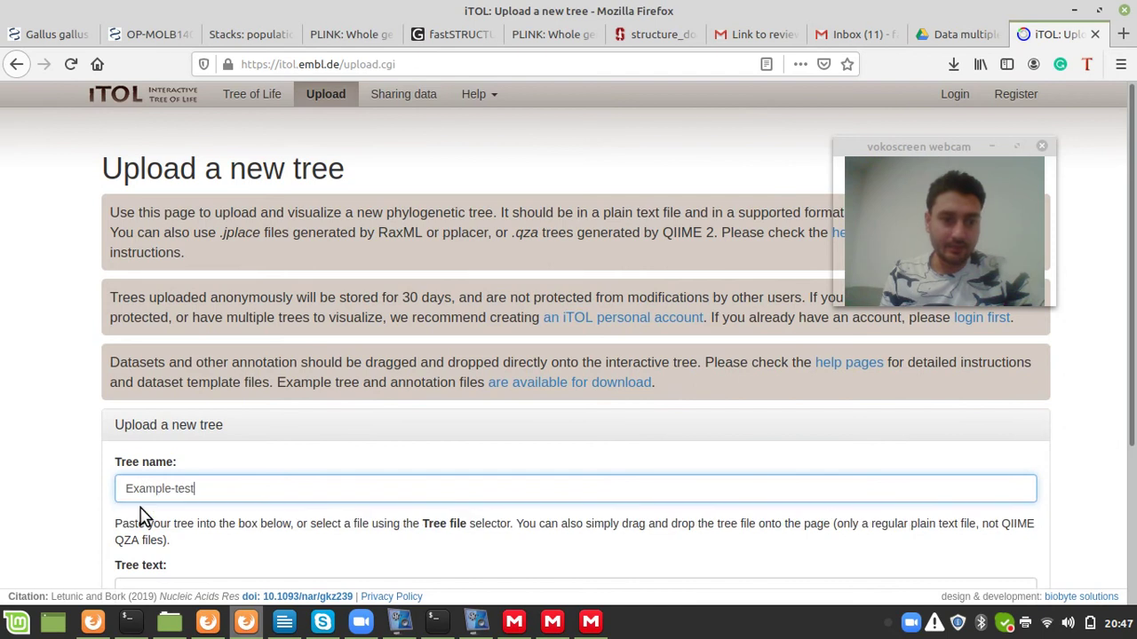
Step: Upload 16S-rRNA-Bew.nwk from the Bew-alignments folder as the tree file and move the webcam window off the tree's display controls
scroll(1133, 327, "down", 3)
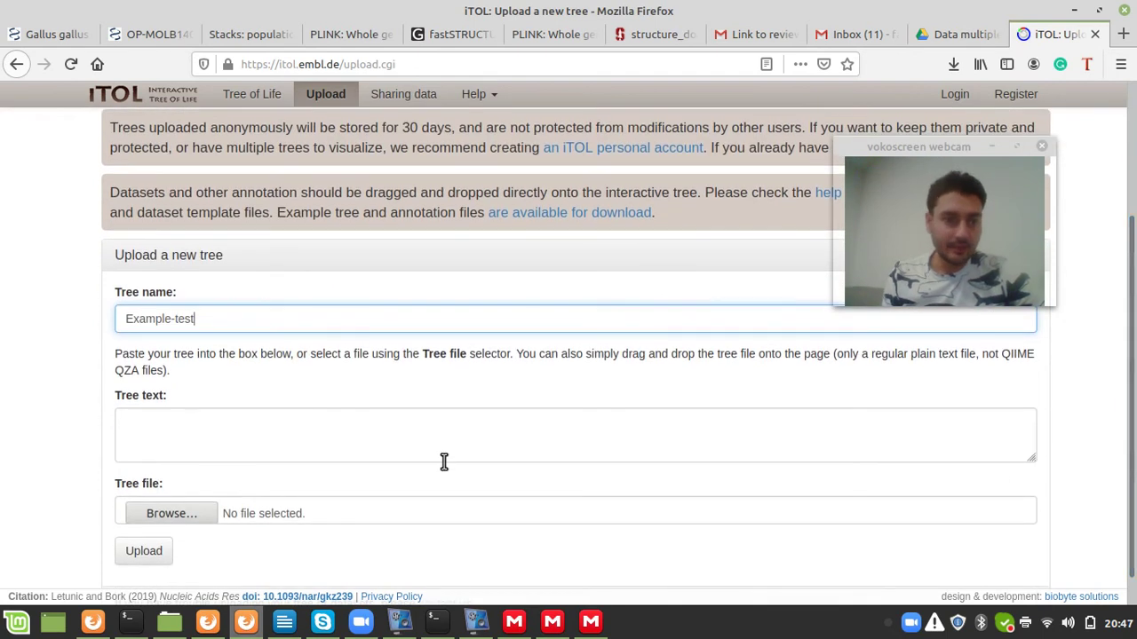
left_click(174, 520)
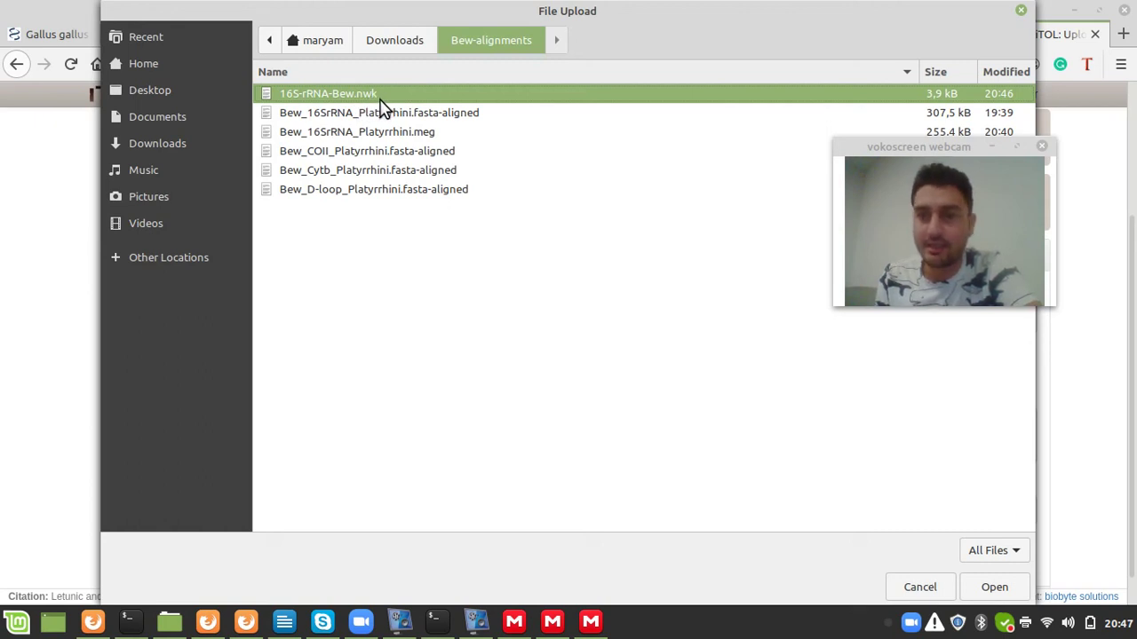
left_click(994, 587)
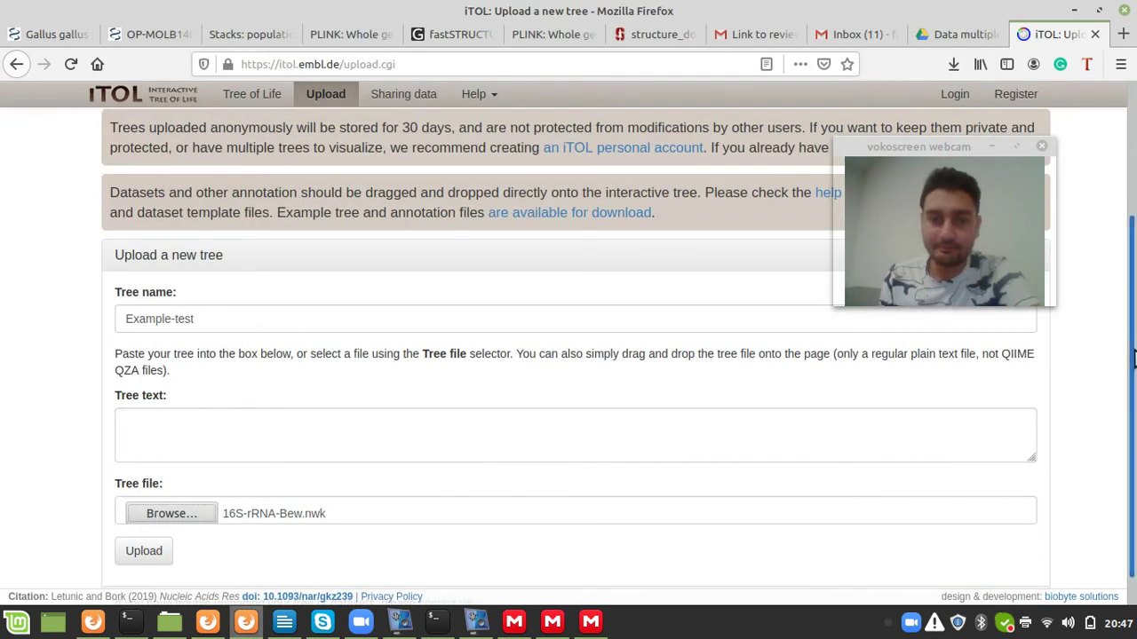
scroll(1133, 358, "down", 1)
left_click(132, 526)
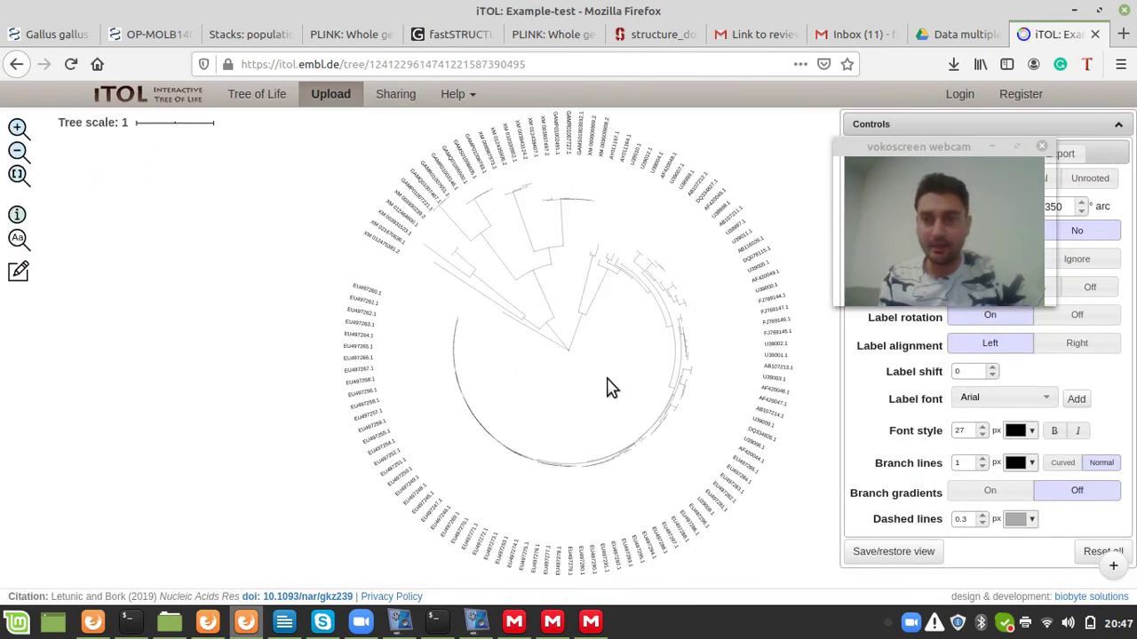
left_click_drag(925, 144, 203, 197)
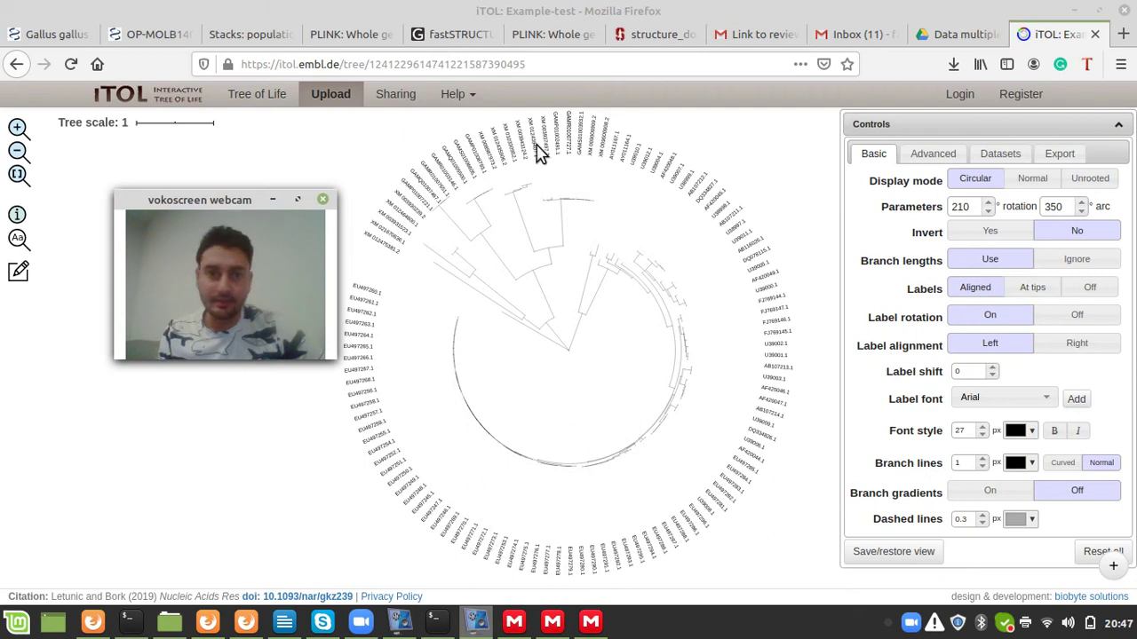
Step: Place the leaf labels at the branch tips and set the branch line width to 7 px
mouse_move(518, 151)
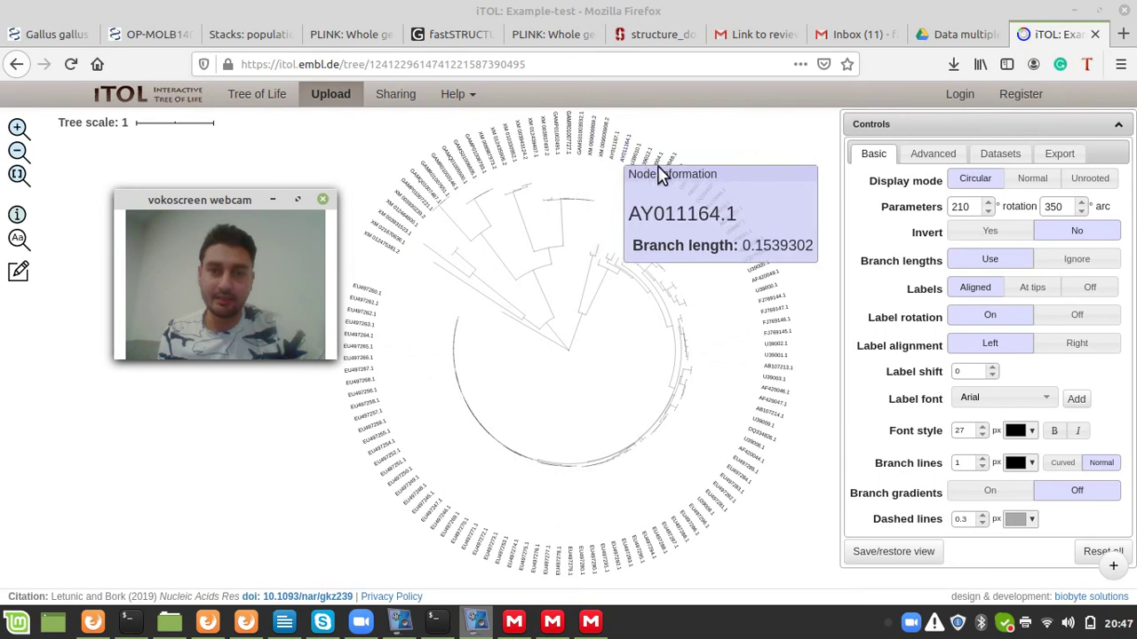
mouse_move(702, 211)
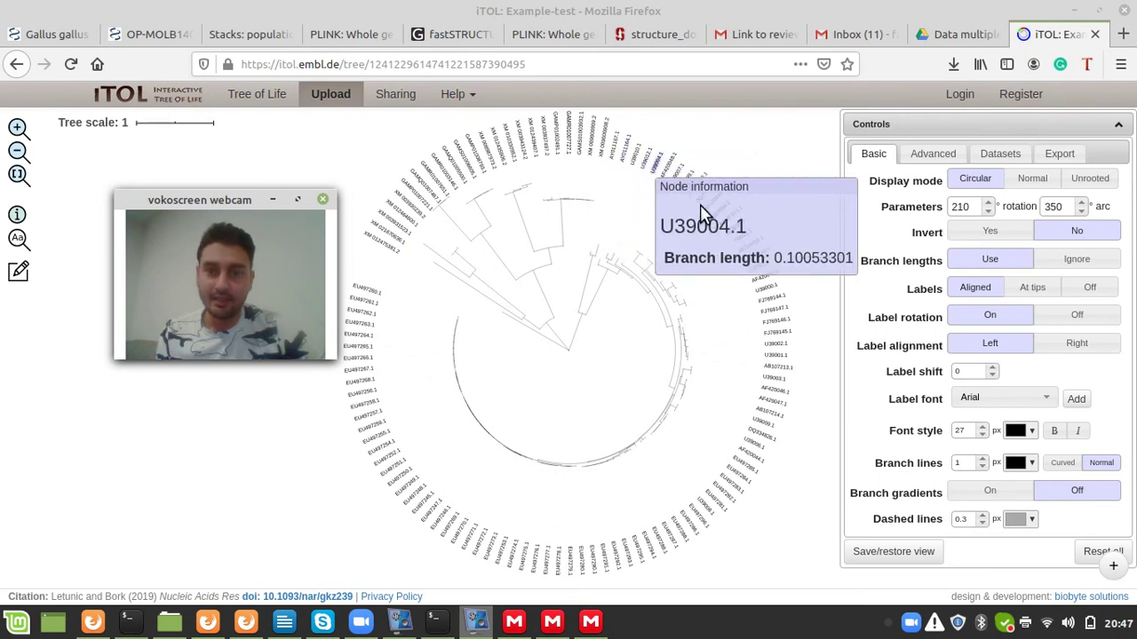
left_click(1033, 287)
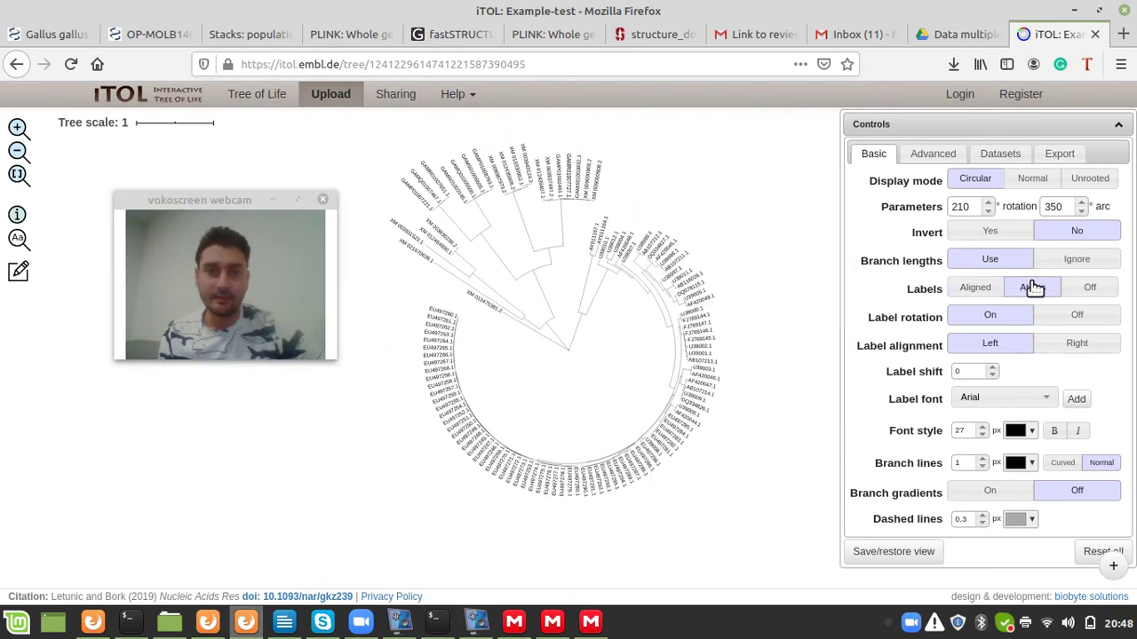
left_click(983, 459)
left_click(982, 459)
left_click(983, 460)
left_click(983, 459)
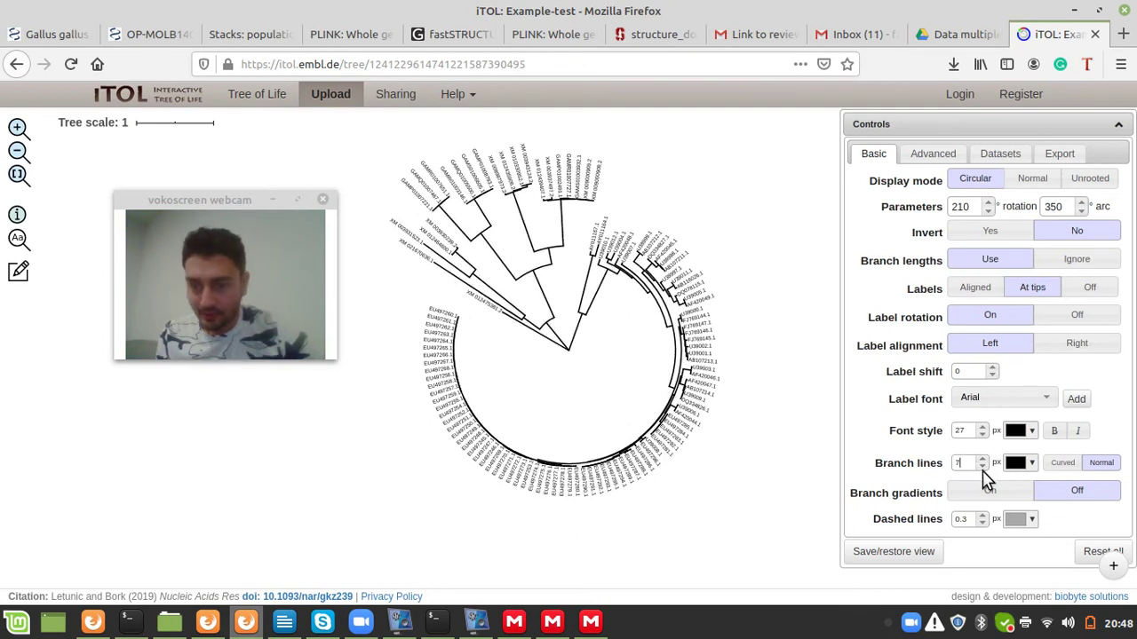
Step: Set the leaf label font size to 42 px
left_click(981, 427)
left_click(981, 427)
left_click(982, 426)
left_click(981, 426)
left_click(982, 426)
left_click(981, 426)
left_click(981, 427)
left_click(982, 426)
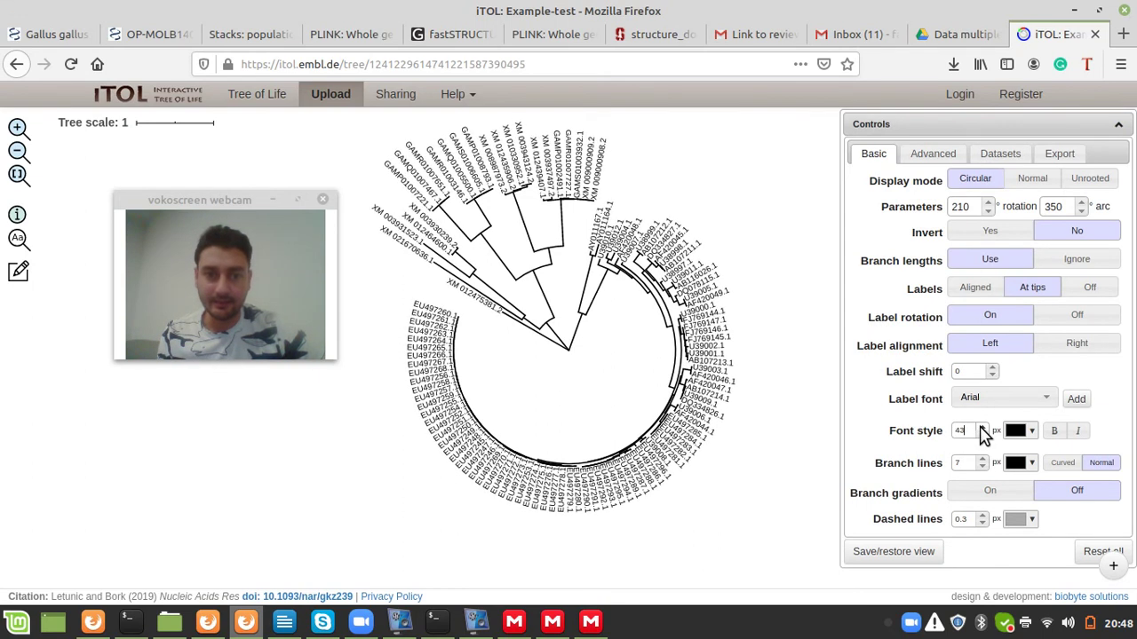
left_click(981, 436)
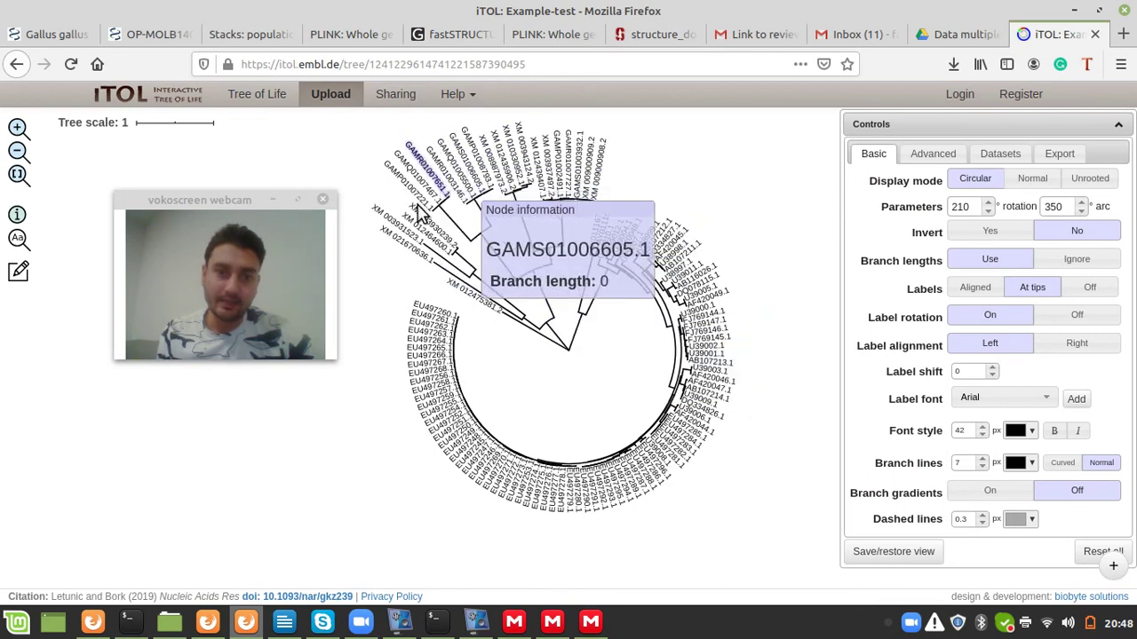
Step: Color the whole clade spanning GAMP01007221.1 to XM 009000908.2 red (#ff0000)
left_click(548, 311)
right_click(561, 300)
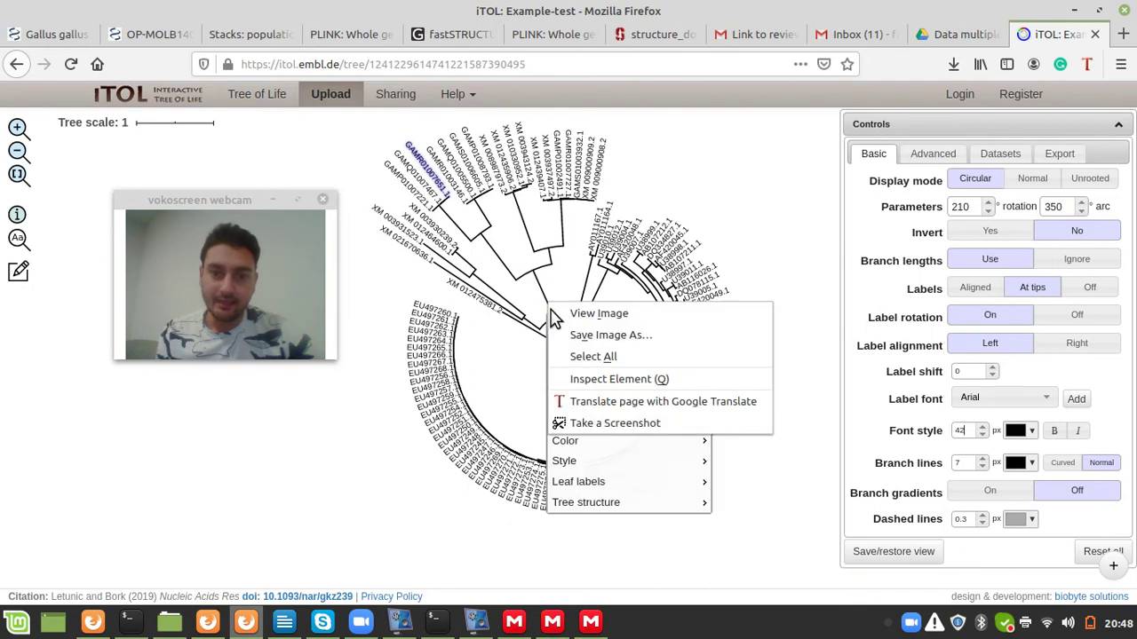
left_click(655, 446)
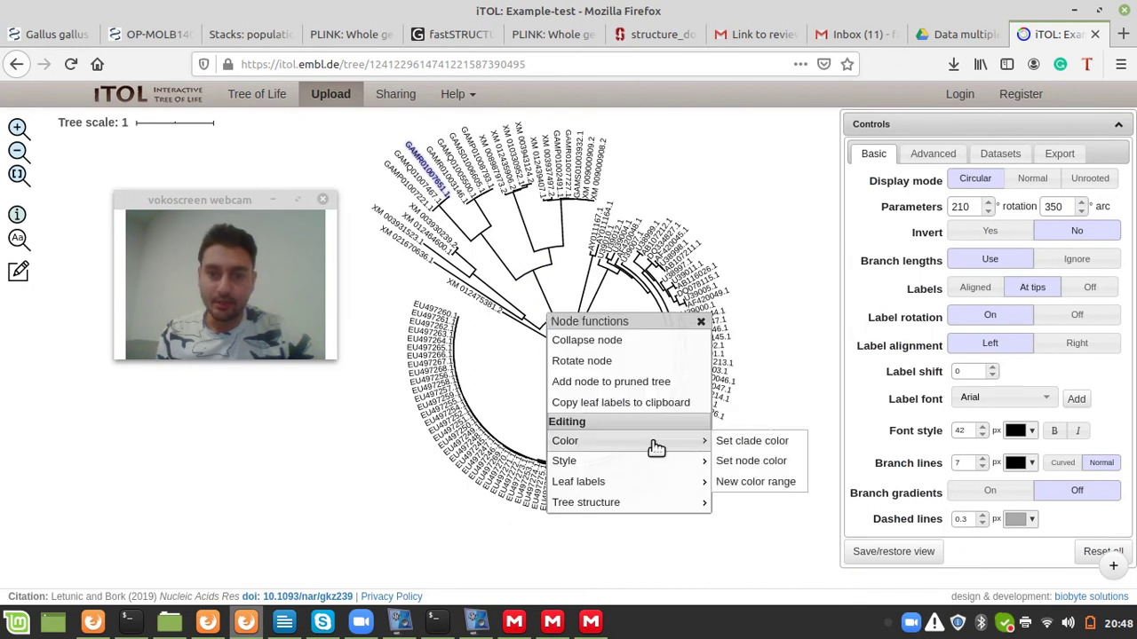
left_click(751, 444)
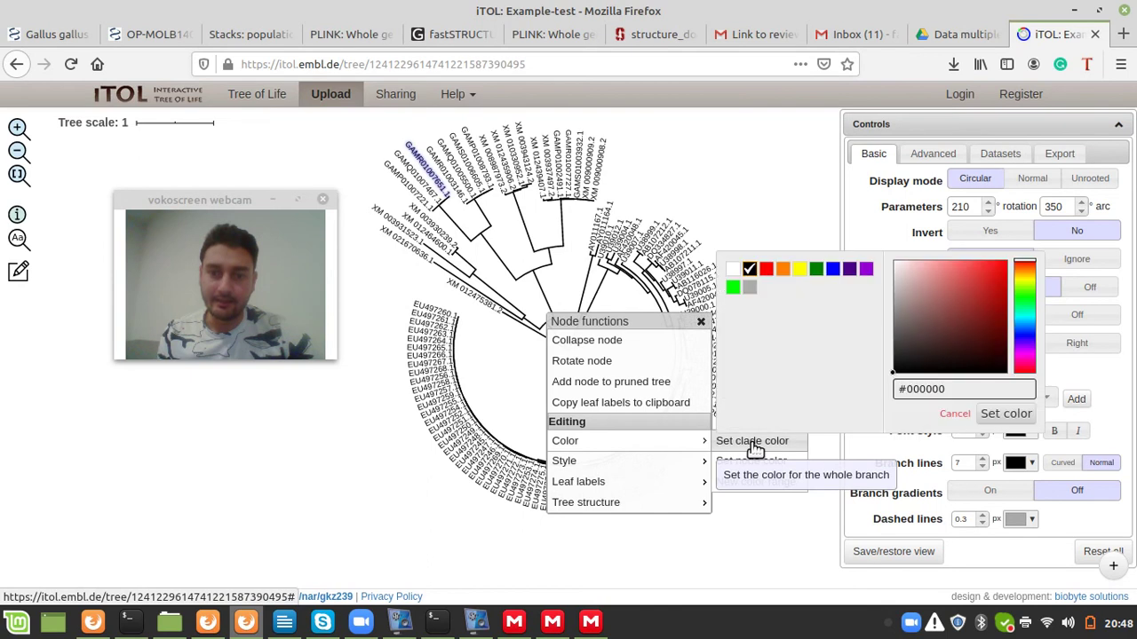
left_click(767, 269)
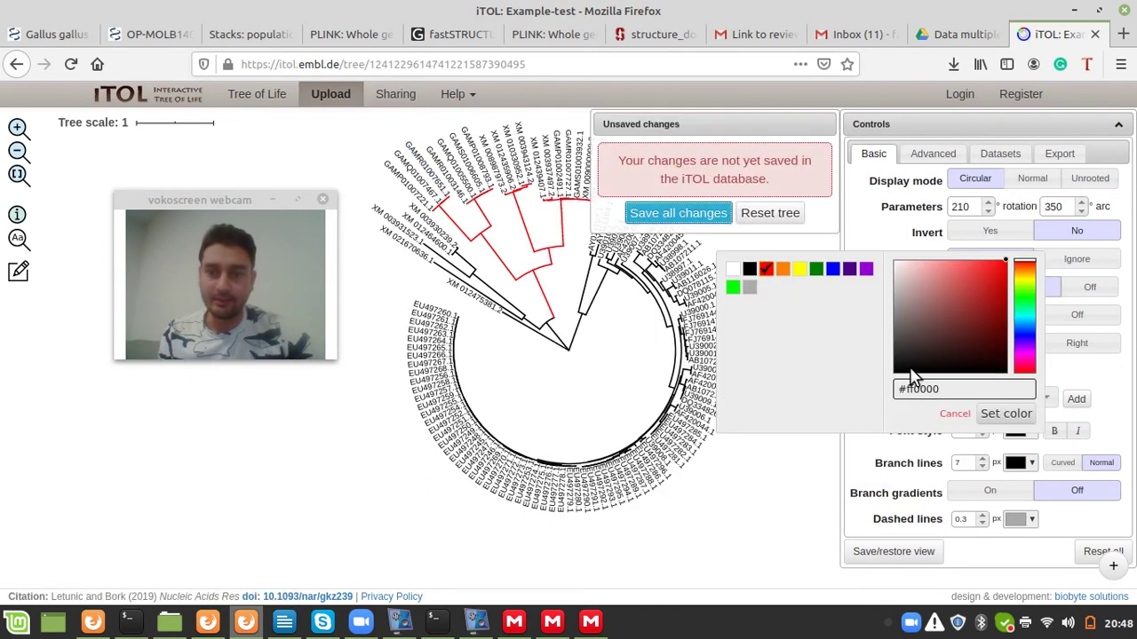
left_click(1007, 413)
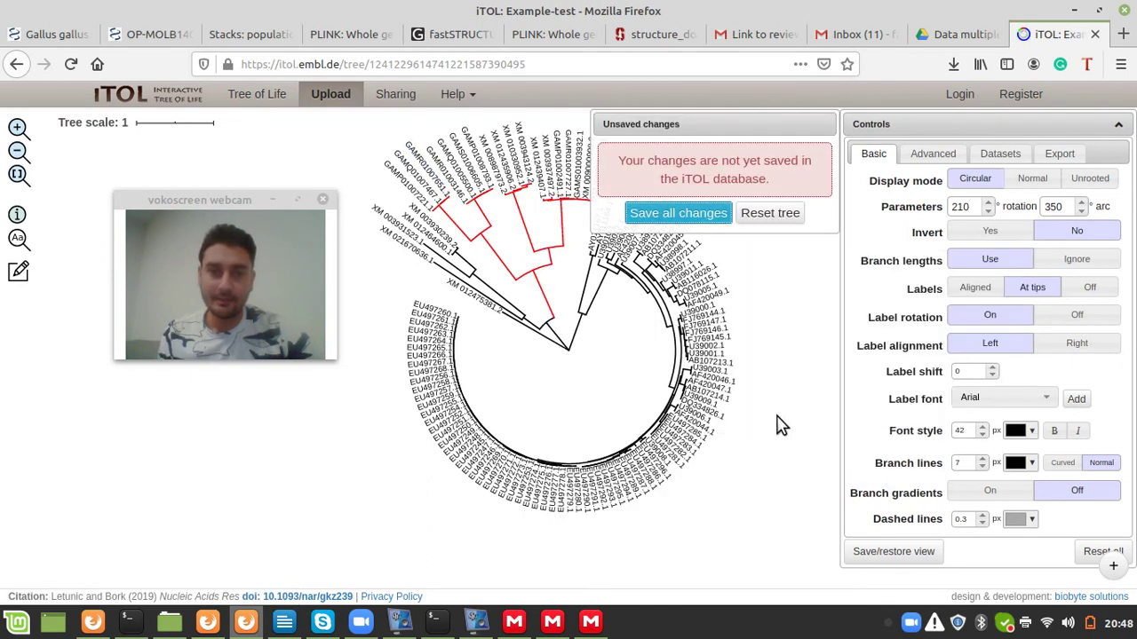
Step: Color the clade containing XM 021670636.1 and XM 003930239.2 green (#008000) and save all changes
right_click(530, 327)
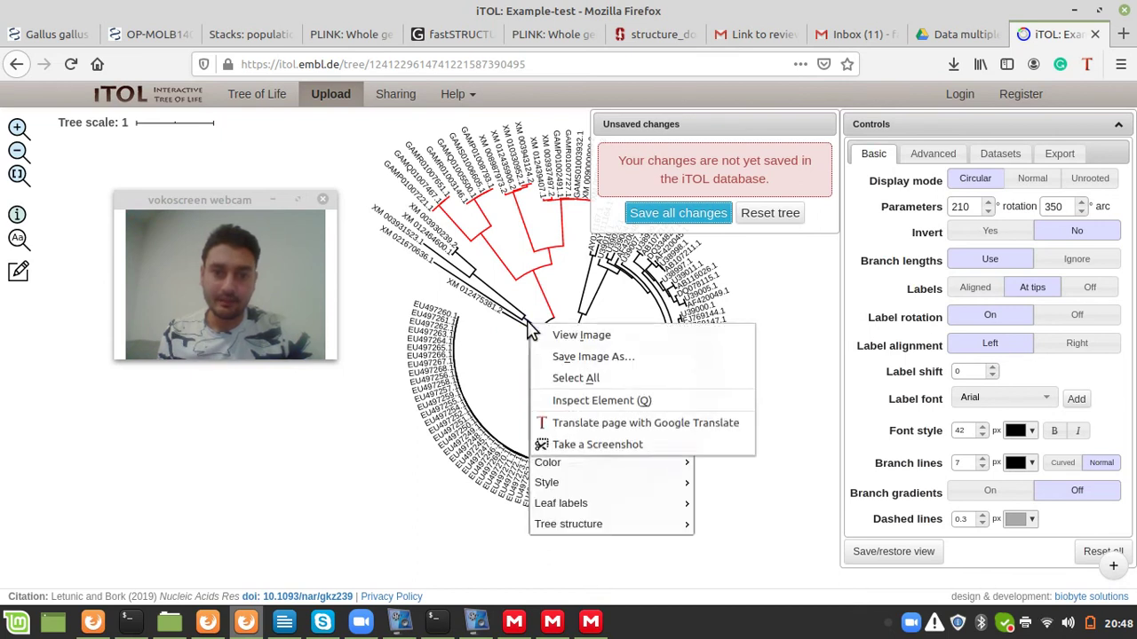
left_click(666, 463)
left_click(708, 462)
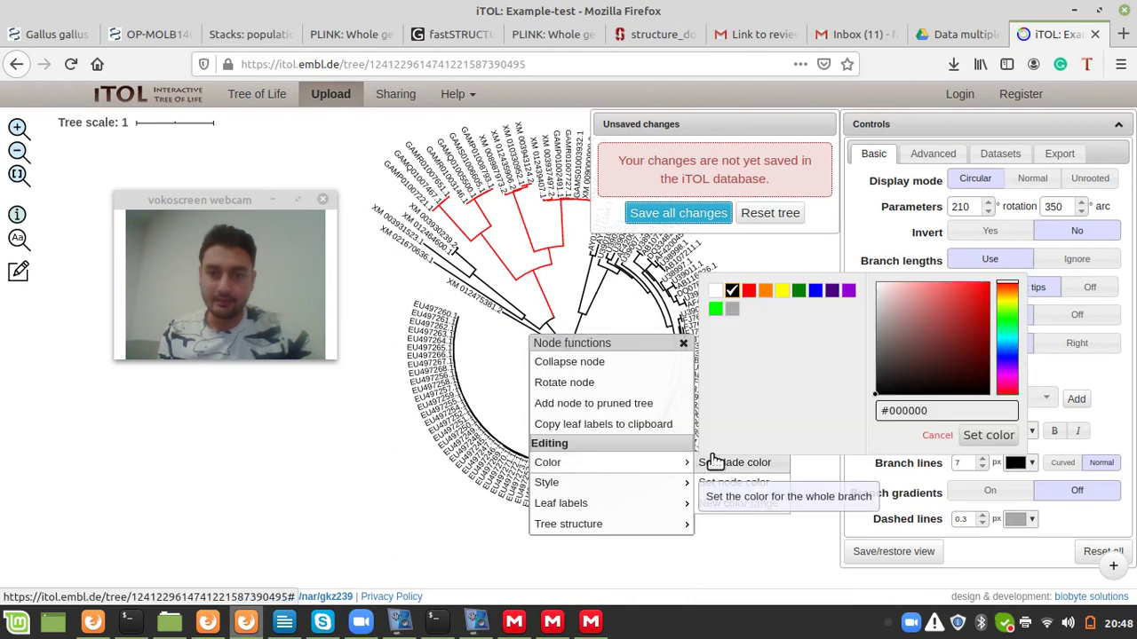
left_click(800, 291)
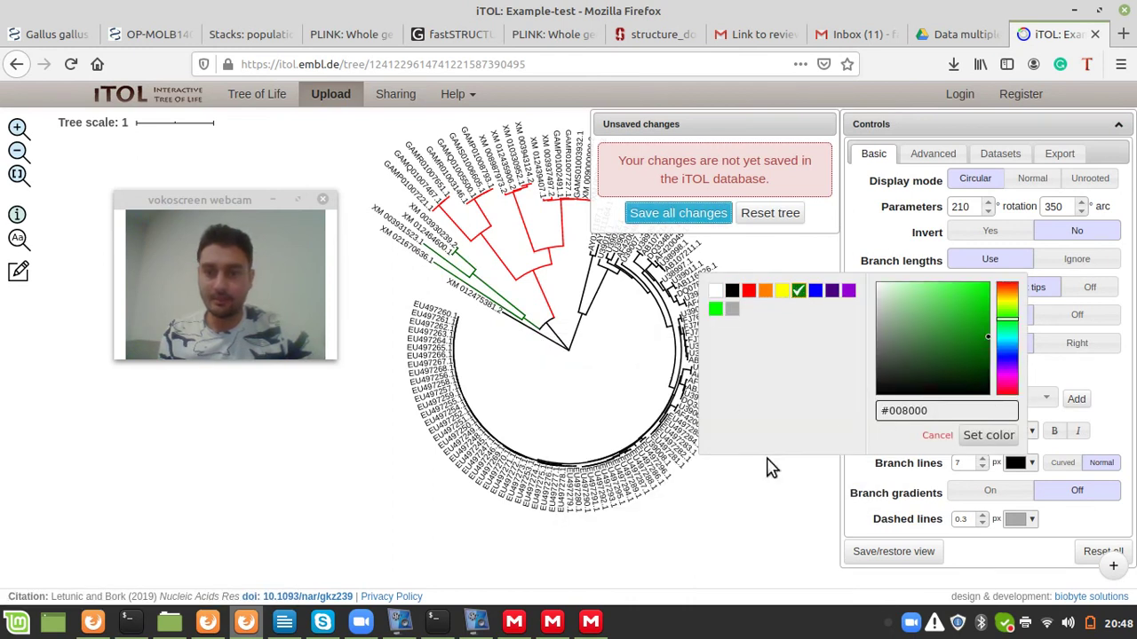
left_click(749, 508)
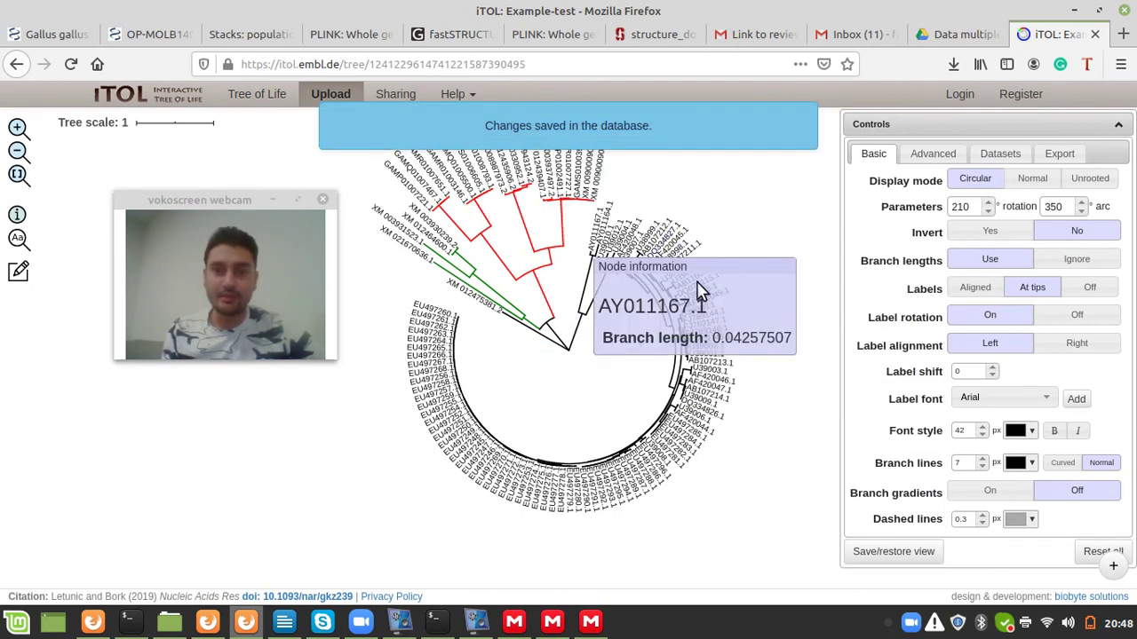
Step: Switch the tree to Normal display mode and change the label of leaf XM 012475381.2 to Fish
left_click(1031, 180)
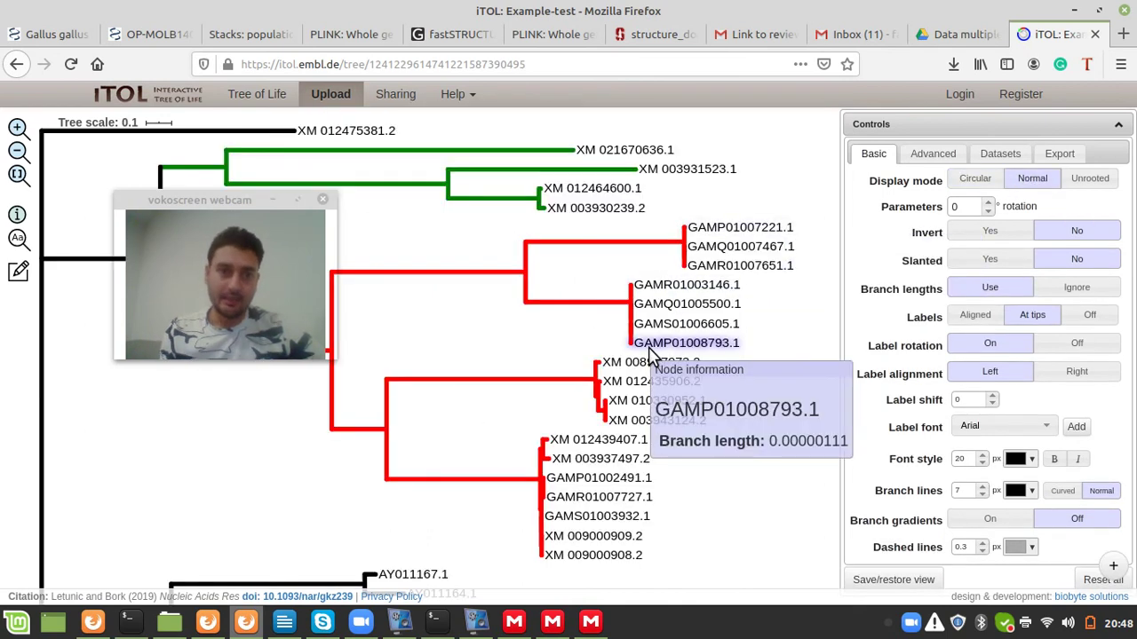
right_click(369, 133)
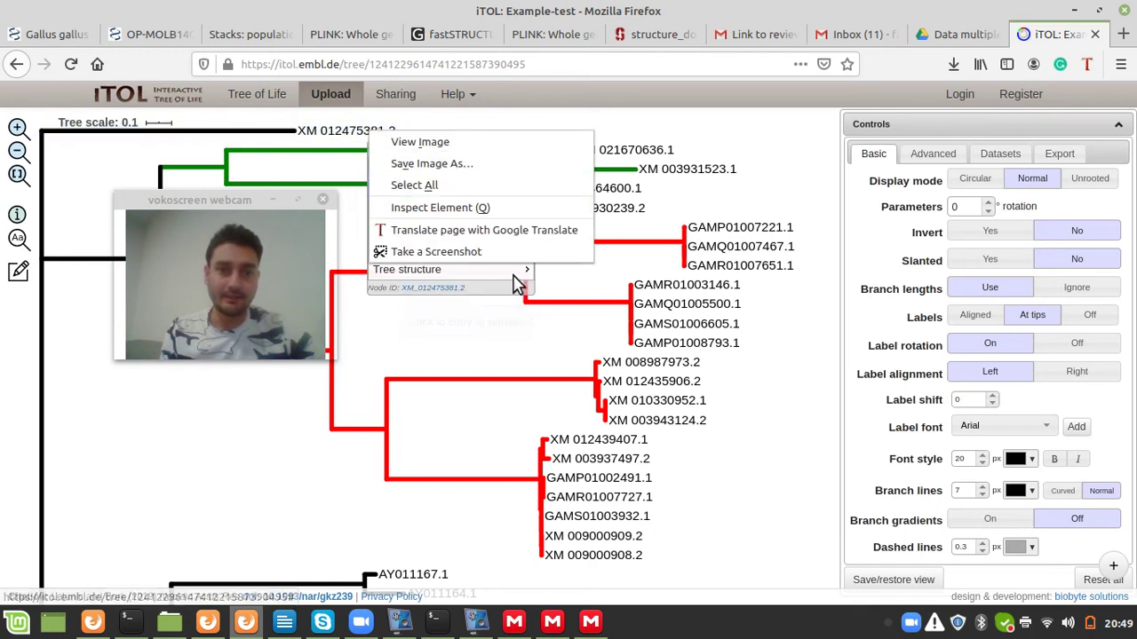
left_click(671, 124)
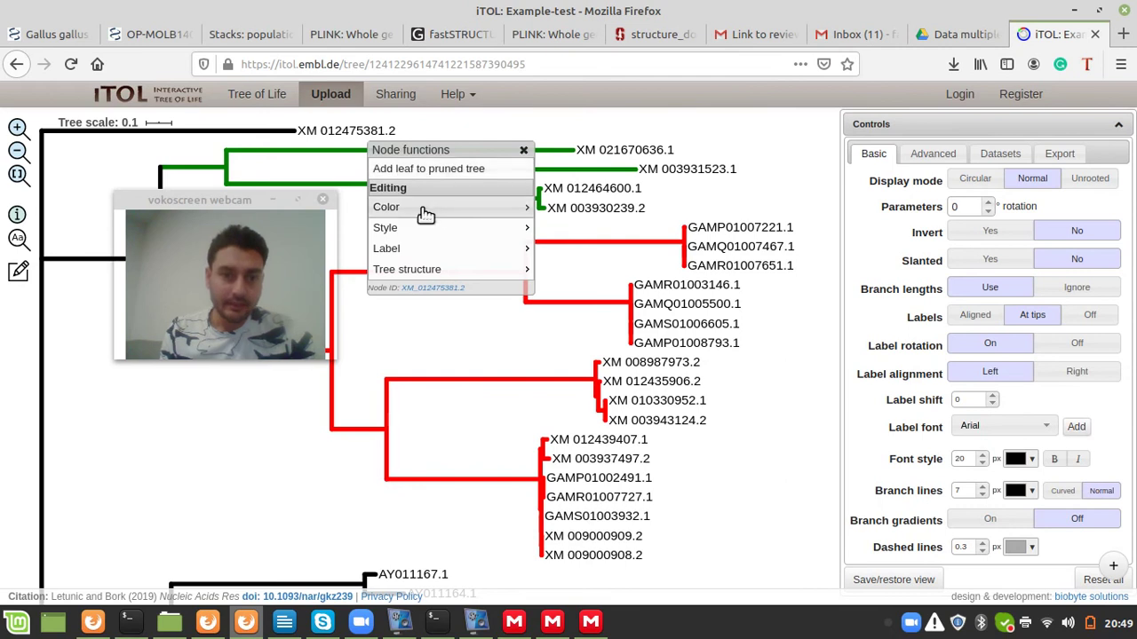
mouse_move(449, 250)
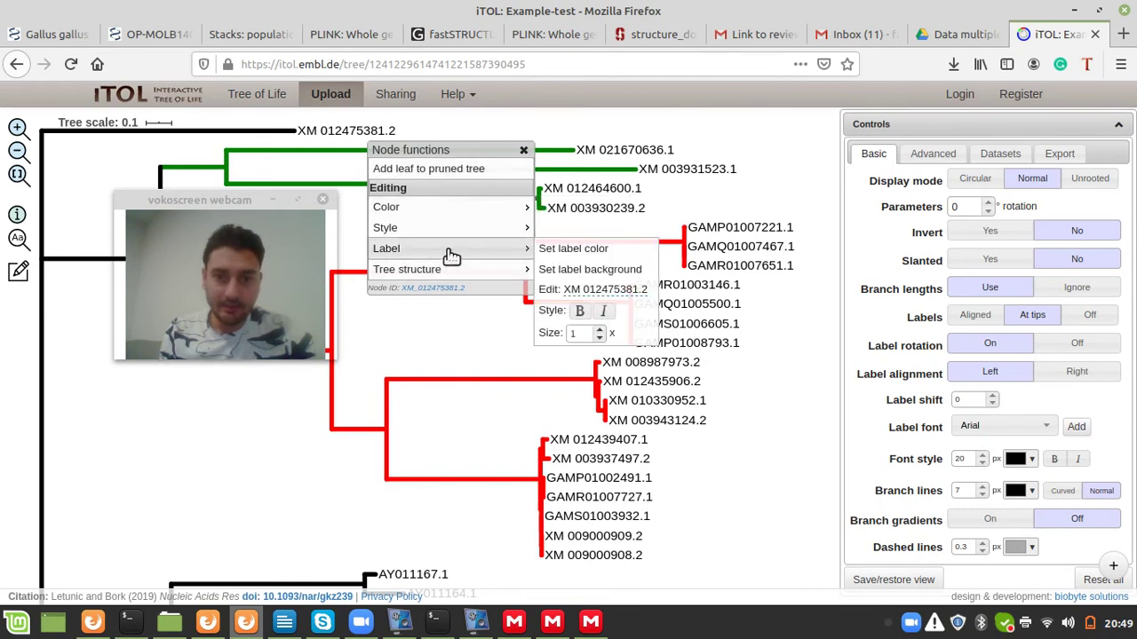
left_click(590, 292)
key("BackSpace")
key("BackSpace")
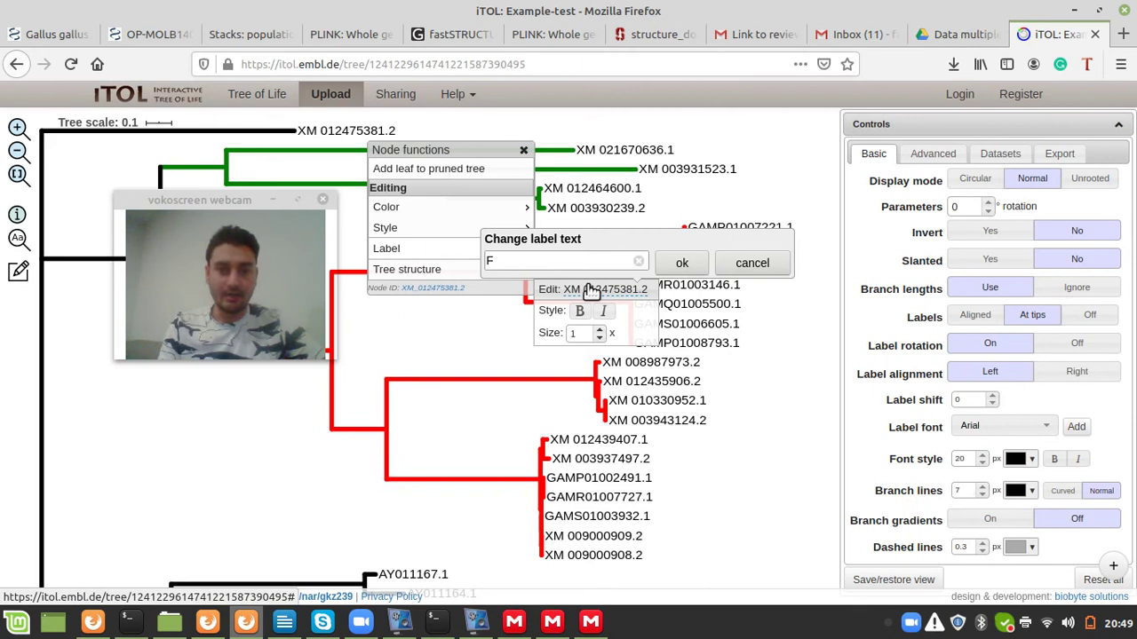
left_click(681, 262)
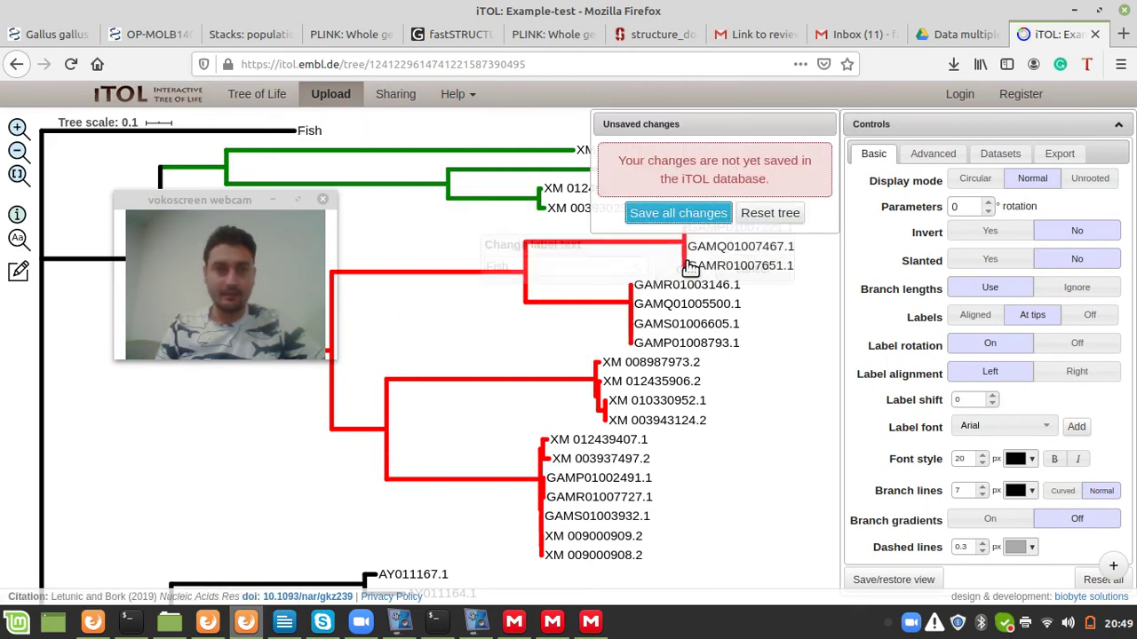
Step: Change the label of leaf XM 021670636.1 to Reptile
left_click(582, 155)
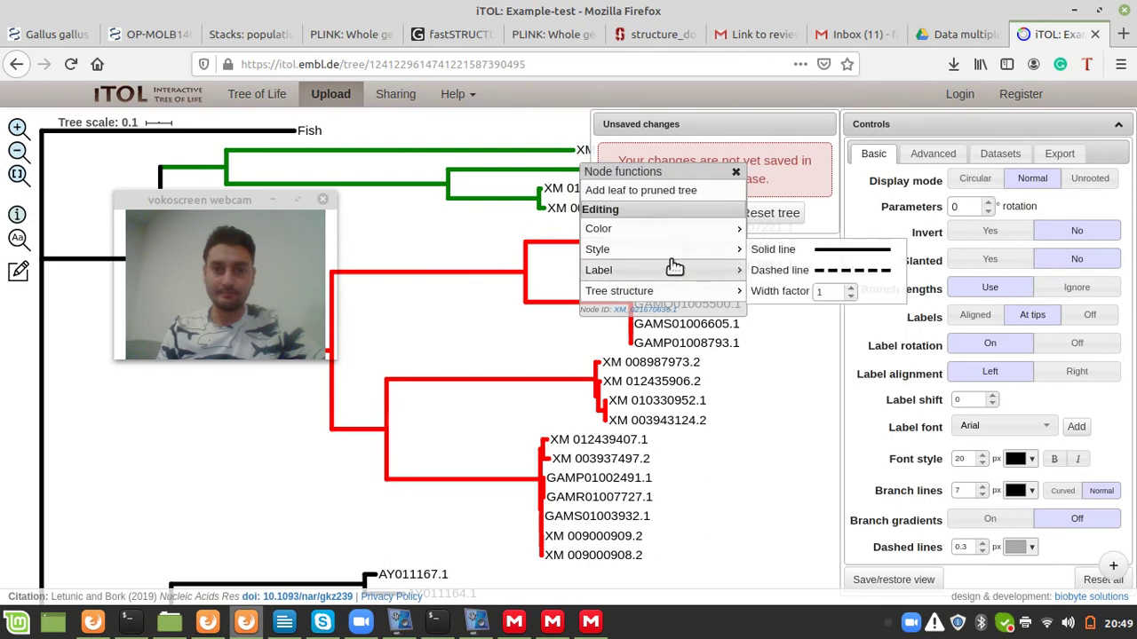
mouse_move(672, 271)
left_click(774, 273)
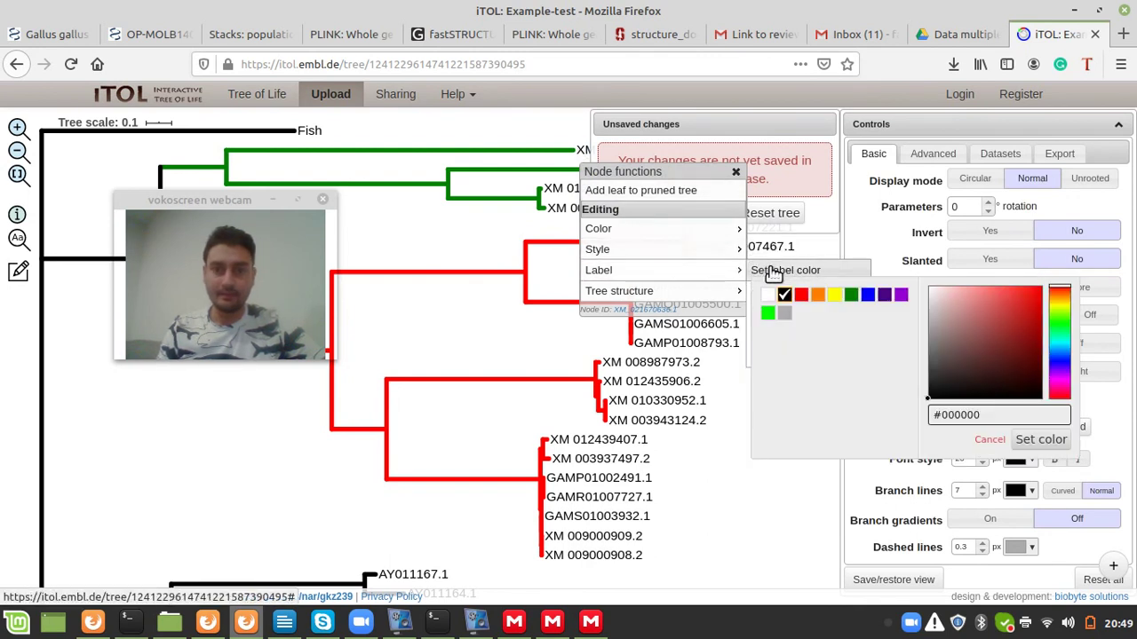
mouse_move(723, 274)
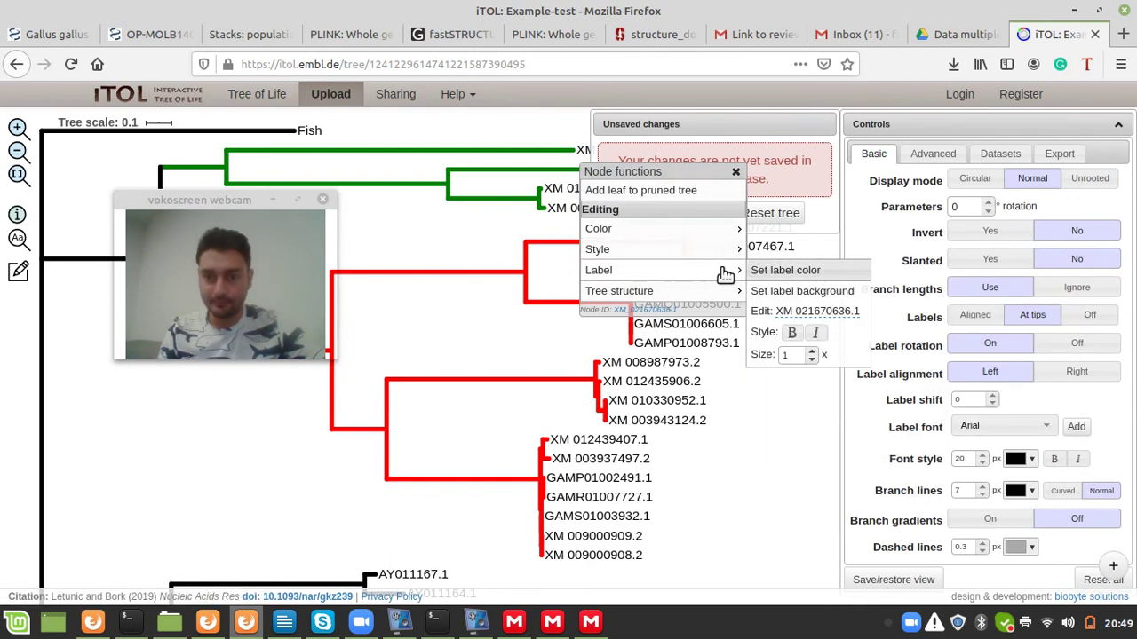
left_click(799, 312)
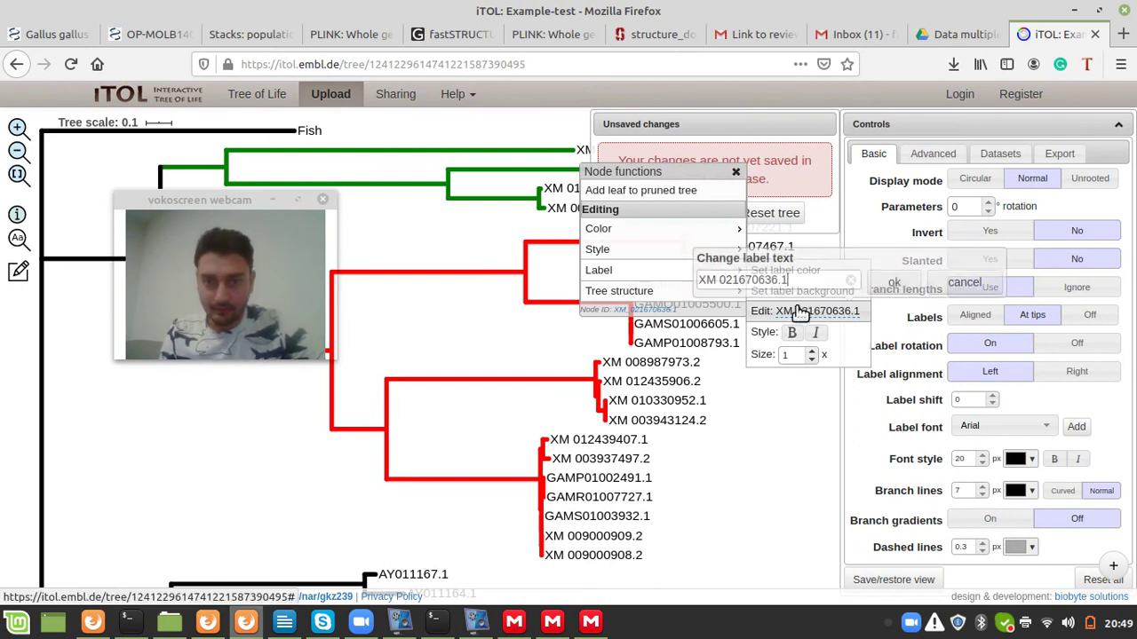
key("BackSpace")
key("BackSpace")
key("BackSpace")
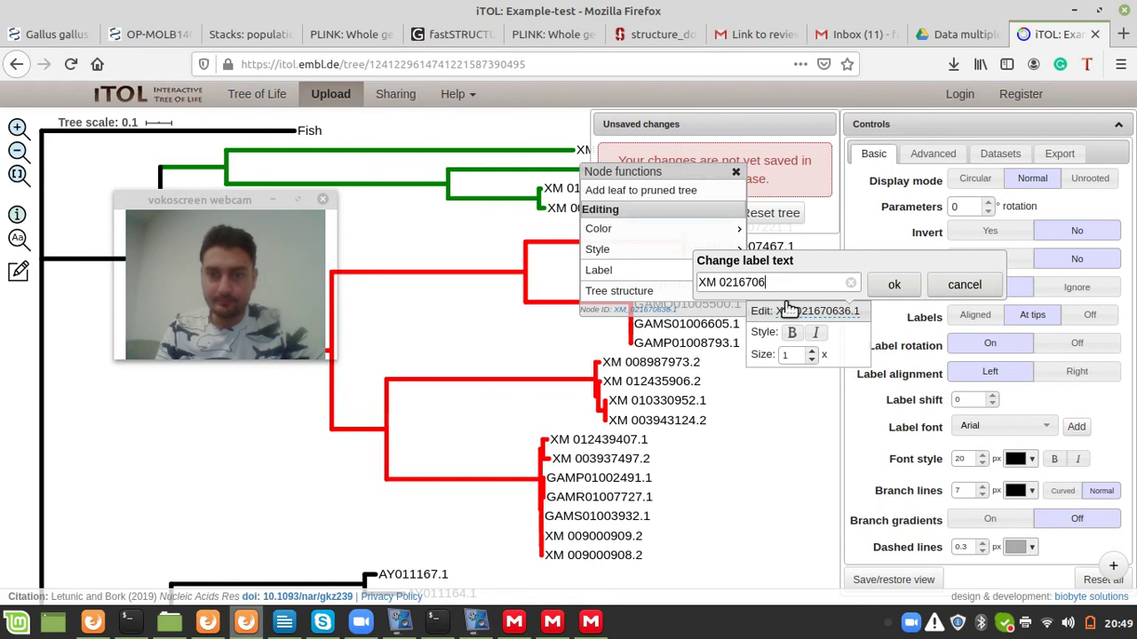
key("BackSpace")
key("BackSpace")
key("BackSpace")
key("BackSpace")
key("BackSpace")
key("BackSpace")
key("BackSpace")
key("BackSpace")
key("BackSpace")
key("BackSpace")
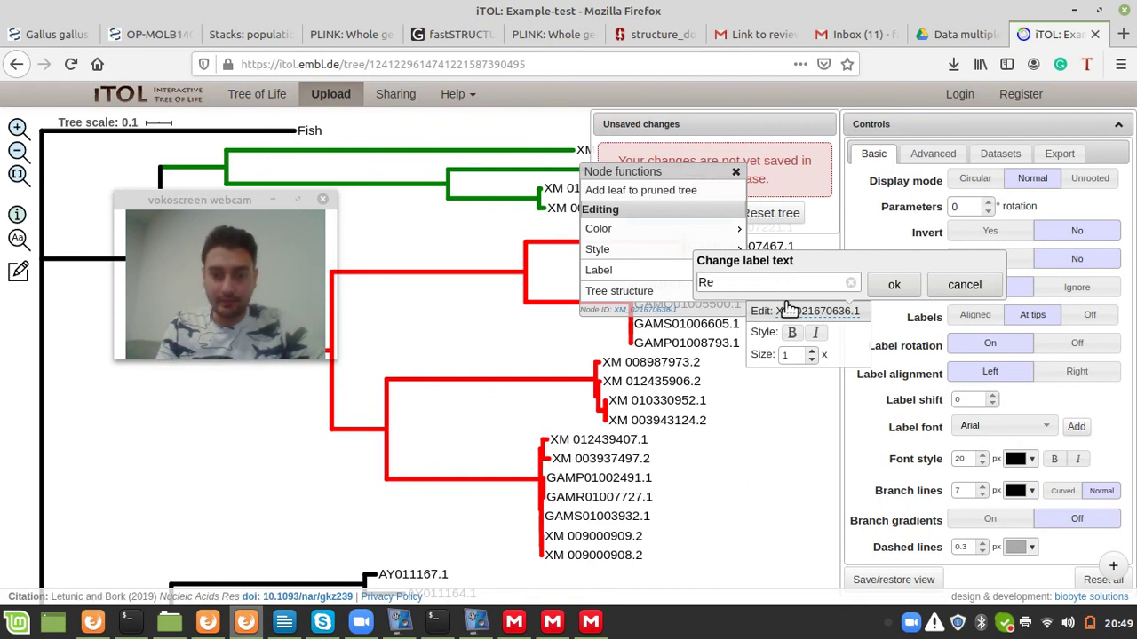
left_click(894, 285)
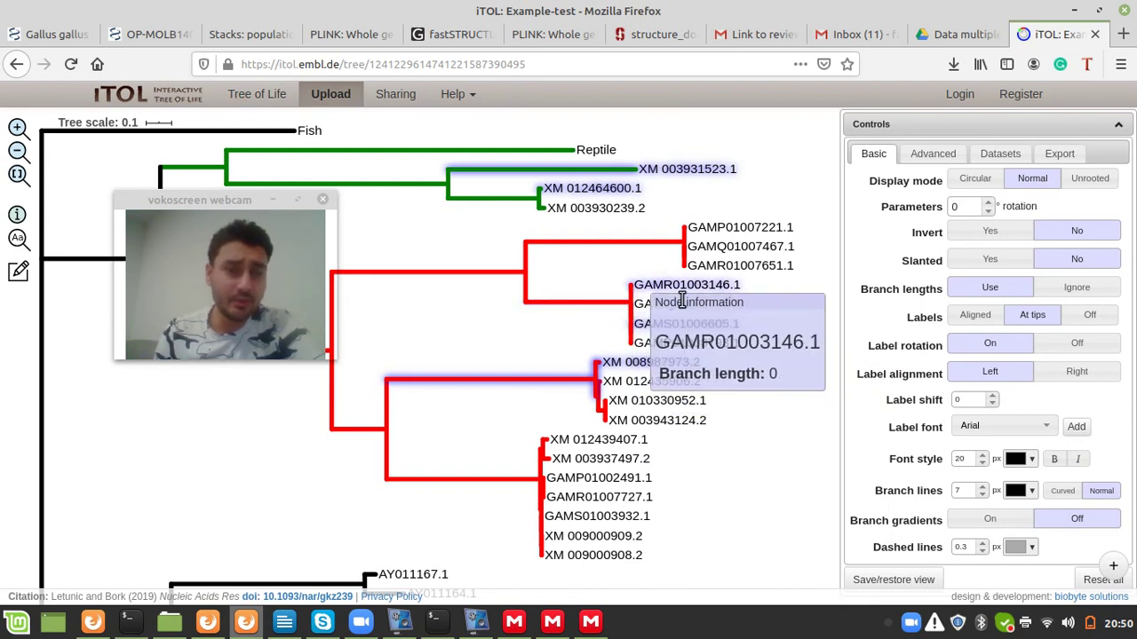
Step: Delete leaf XM 003931523.1 from the green clade of the tree
right_click(679, 173)
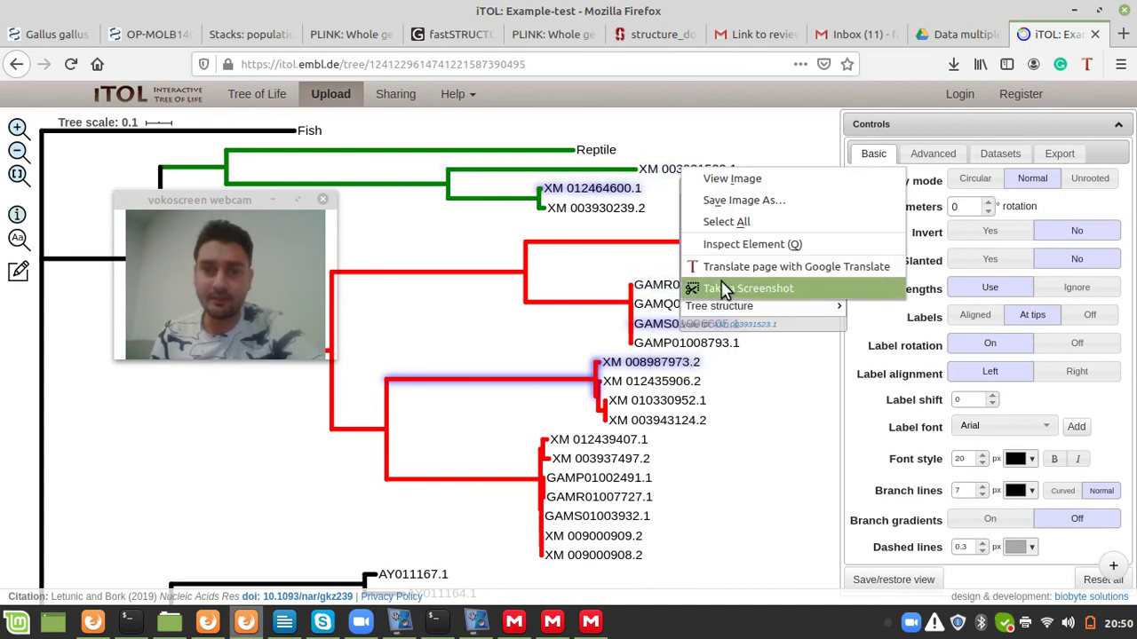
left_click(796, 308)
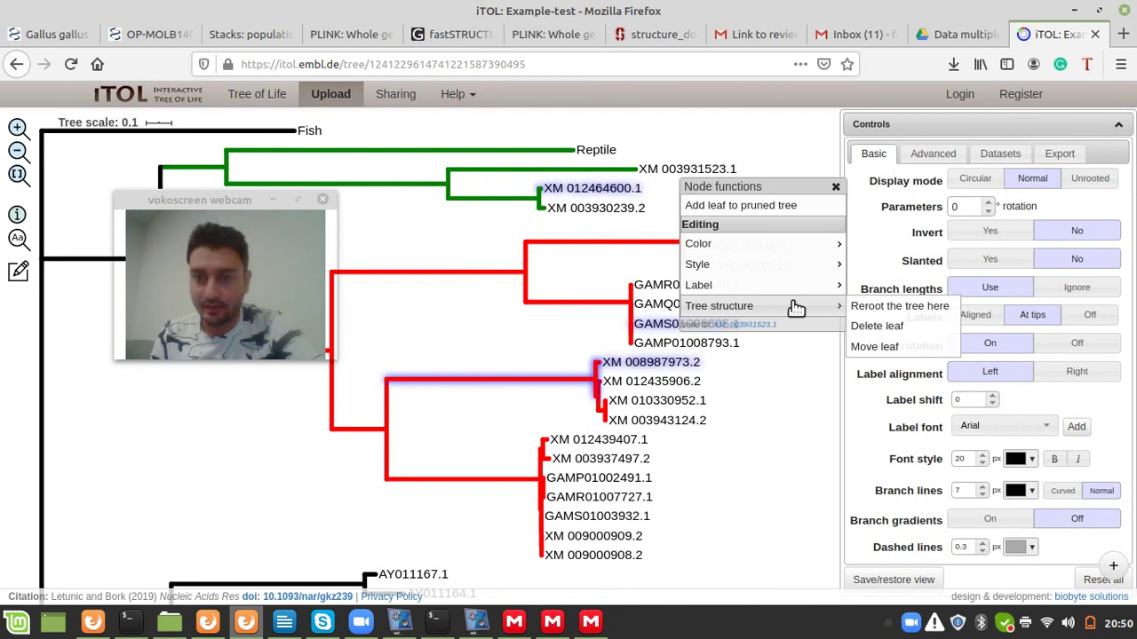
left_click(879, 327)
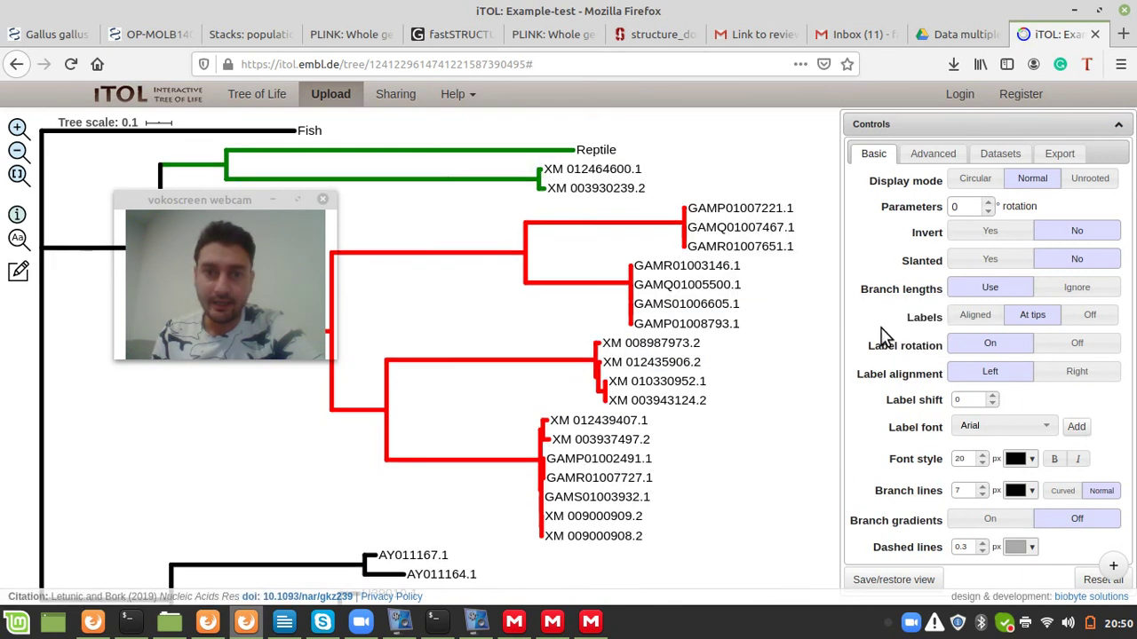
left_click(586, 175)
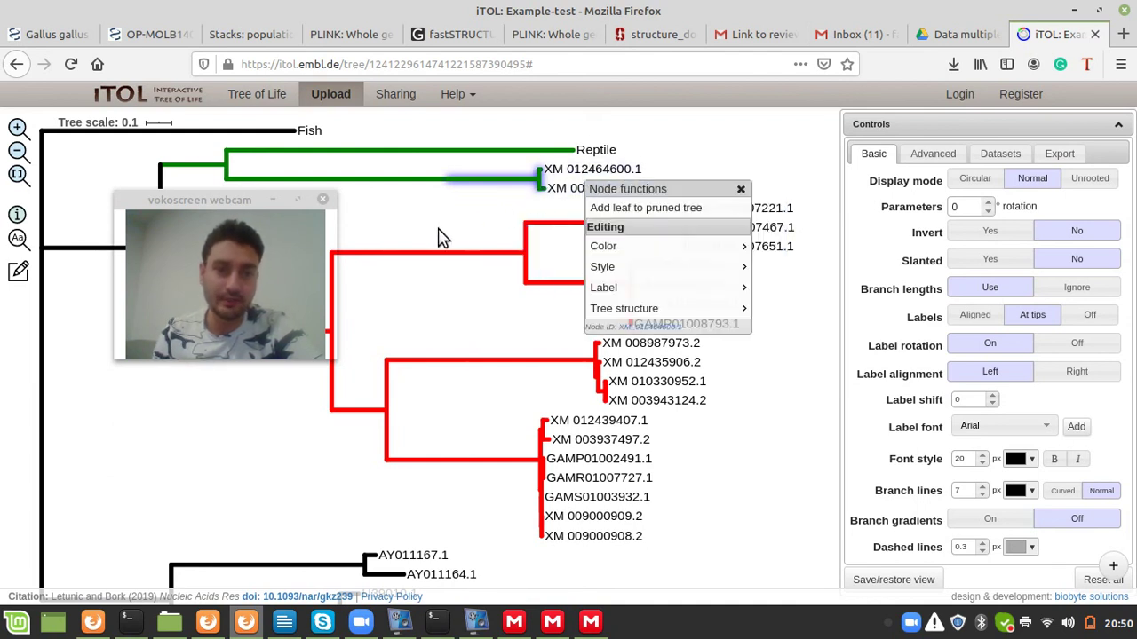
left_click(992, 155)
left_click(939, 152)
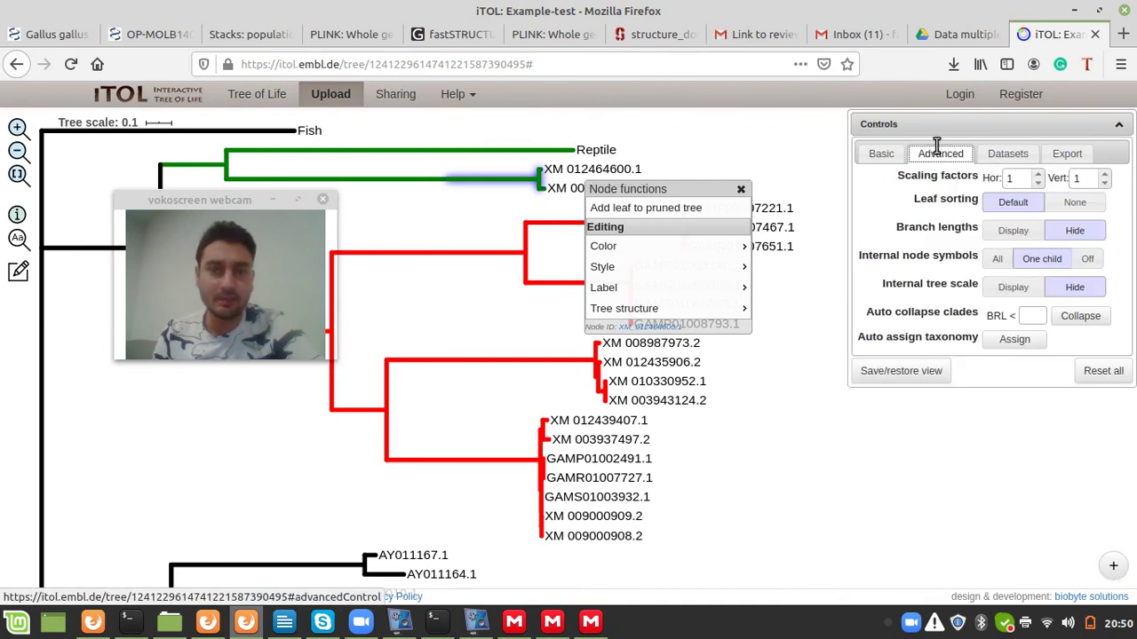
left_click(888, 153)
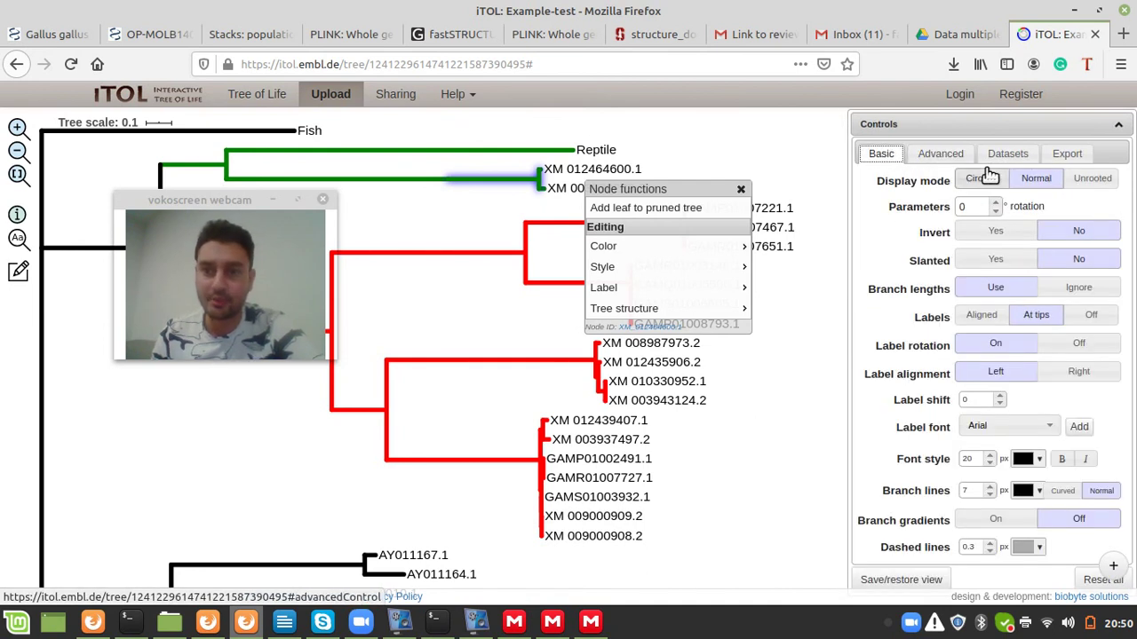
left_click(672, 393)
scroll(817, 172, "down", 5)
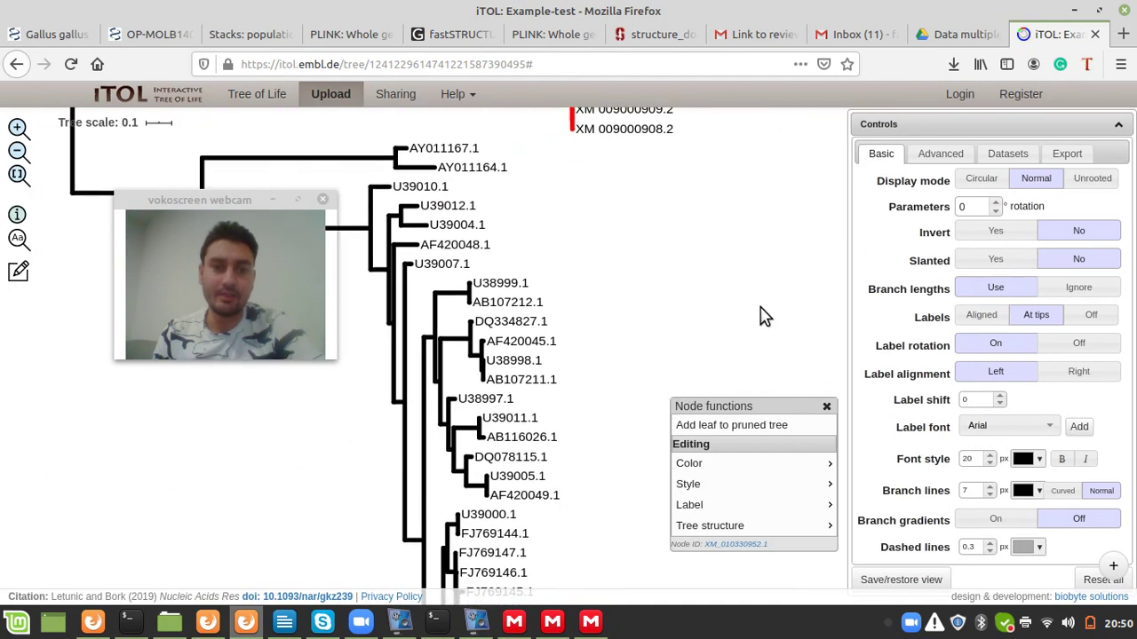
Step: Switch the tree from Normal back to Circular display mode
scroll(762, 315, "down", 3)
scroll(761, 300, "down", 2)
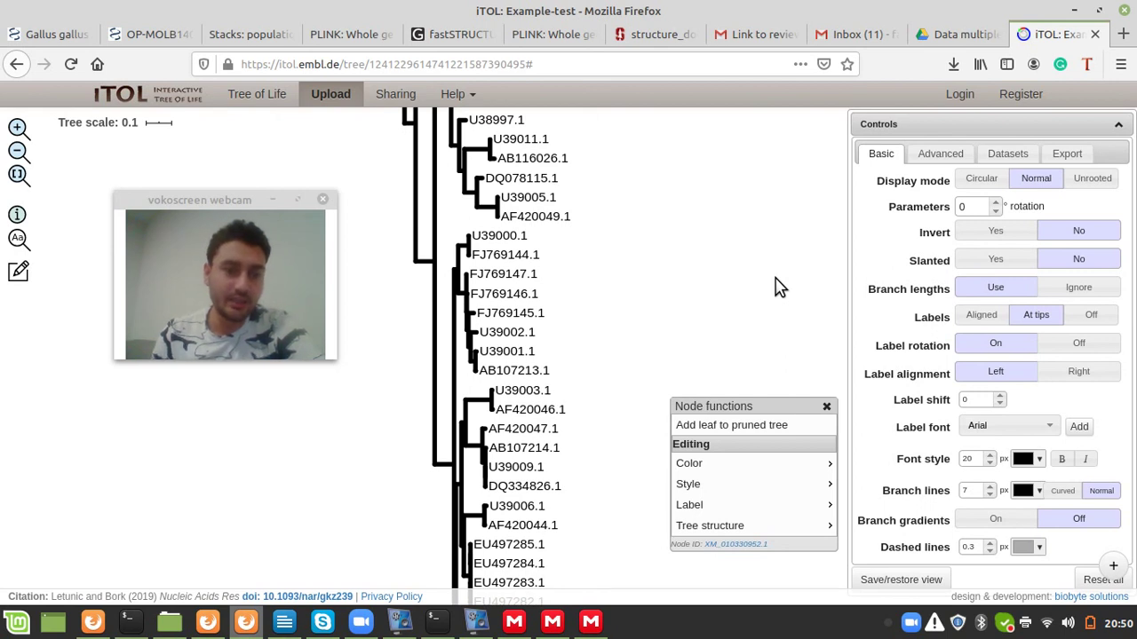
scroll(784, 266, "down", 4)
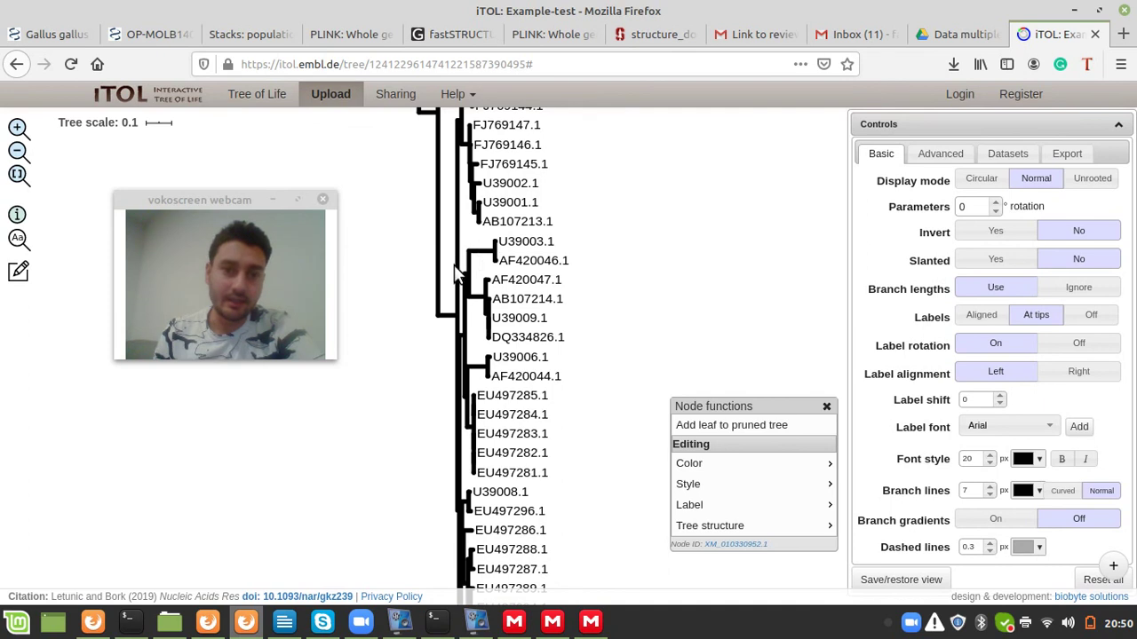
left_click_drag(738, 321, 737, 263)
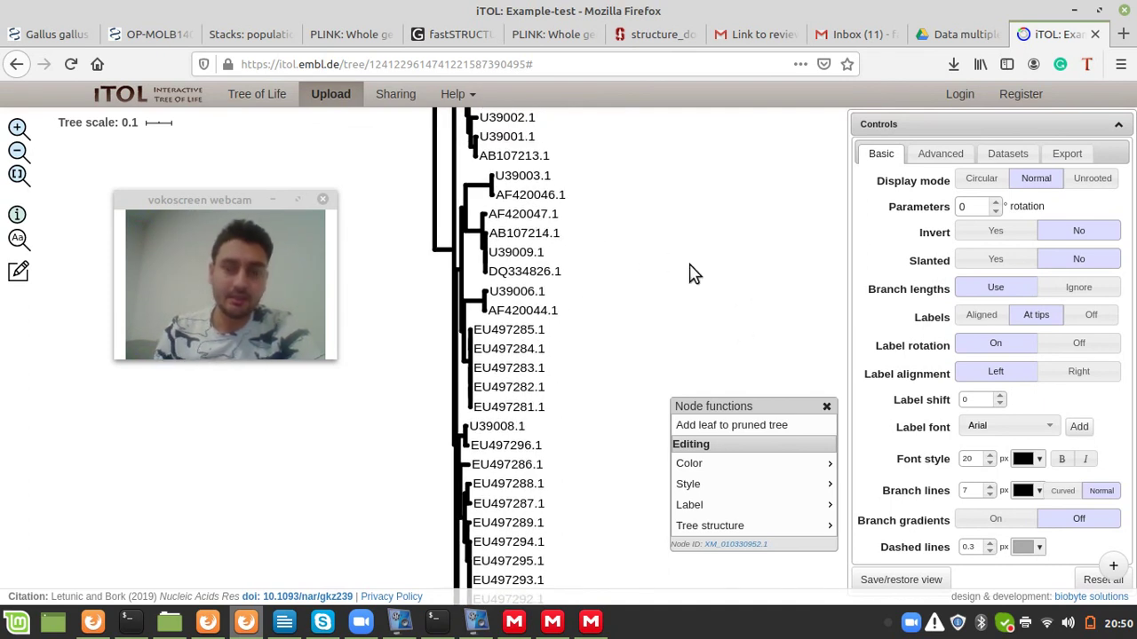
left_click(983, 177)
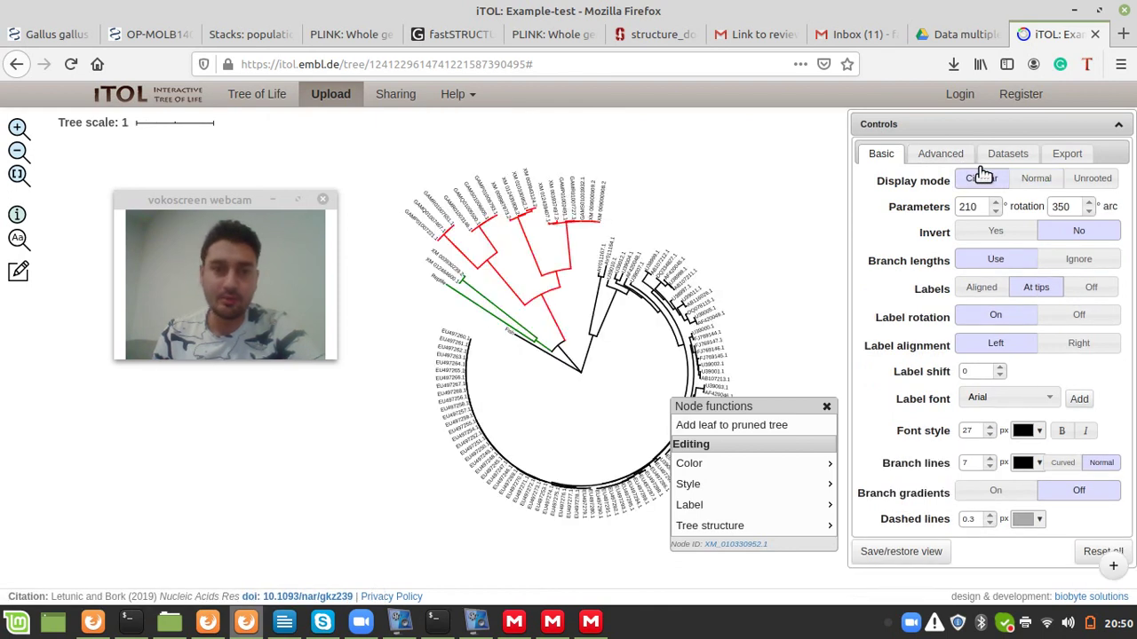
Step: Show the tree's export settings and examine the available vector, bitmap and text export formats
left_click(1067, 156)
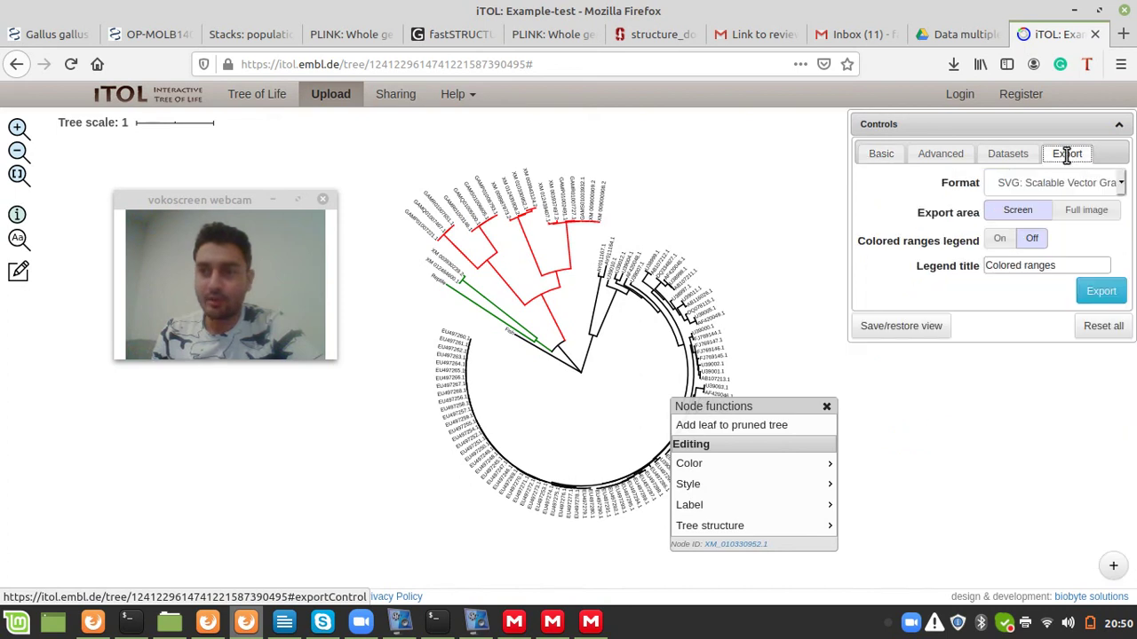
left_click(1122, 185)
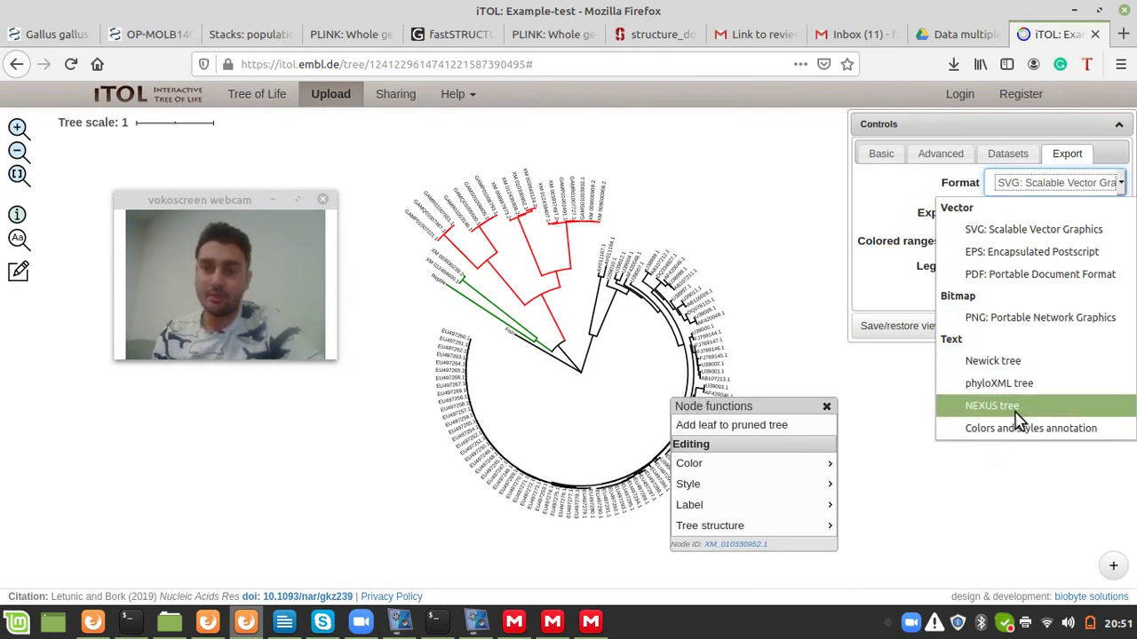
left_click(760, 207)
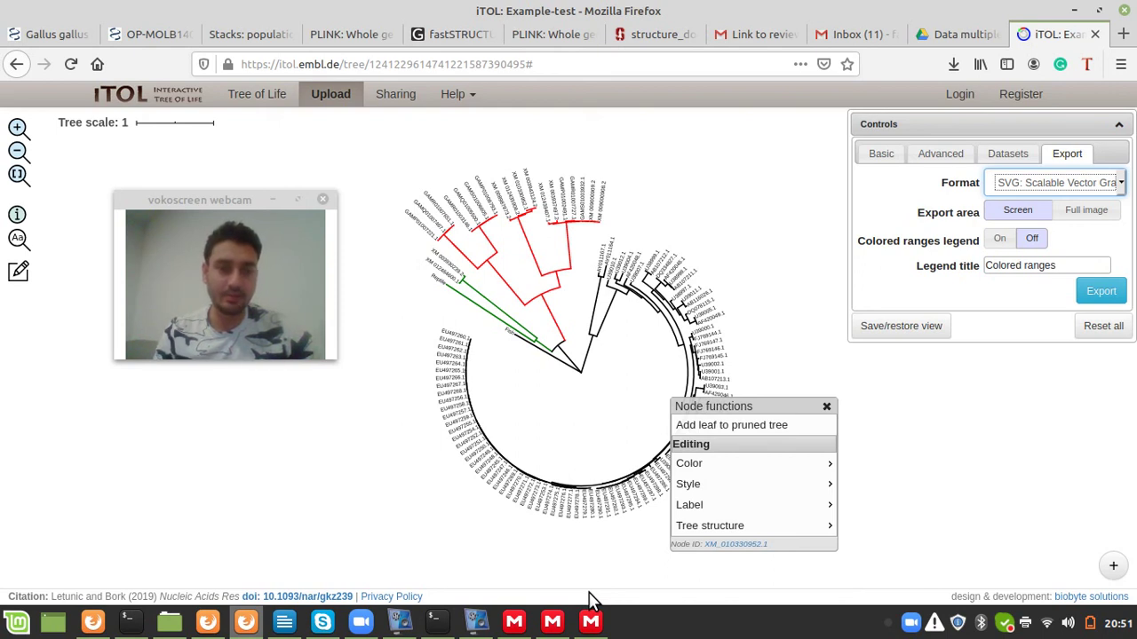
mouse_move(550, 627)
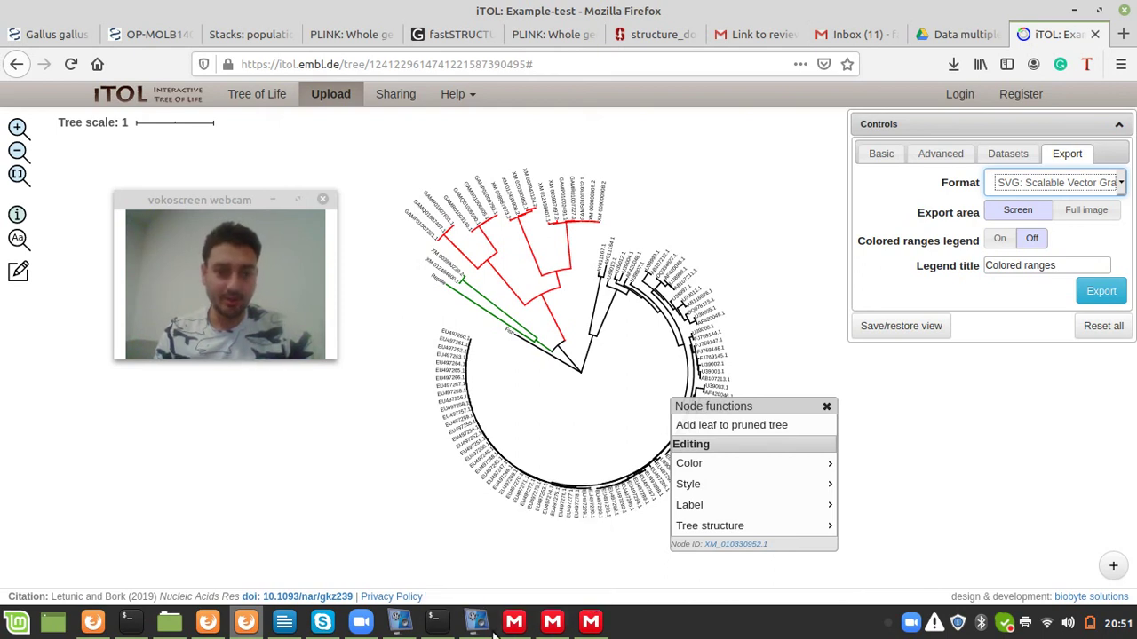
mouse_move(484, 630)
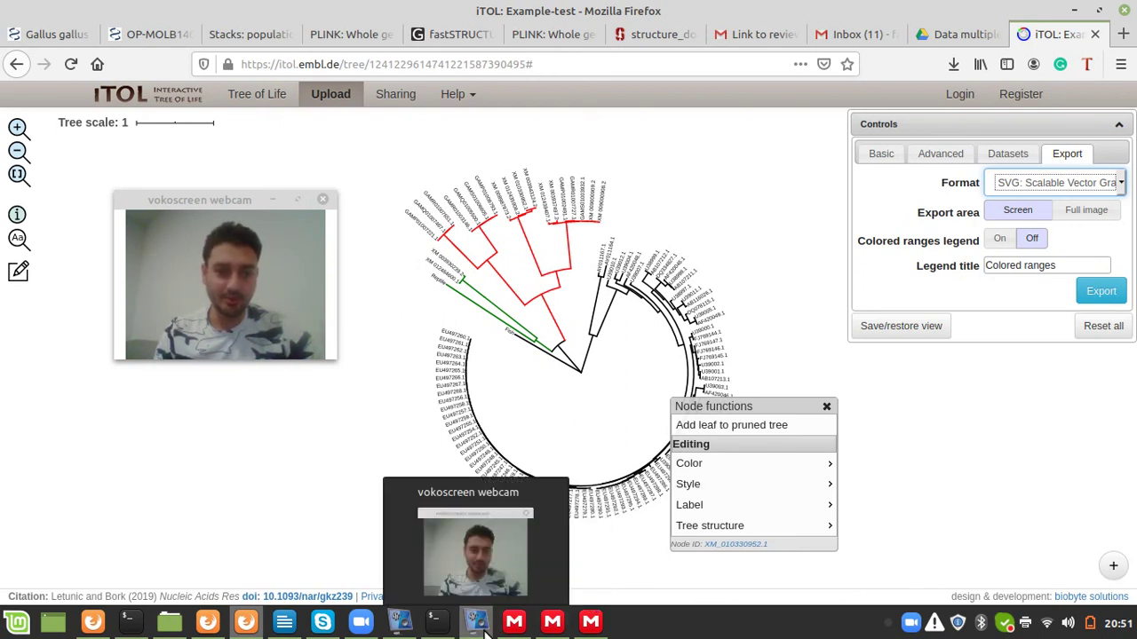
left_click(400, 629)
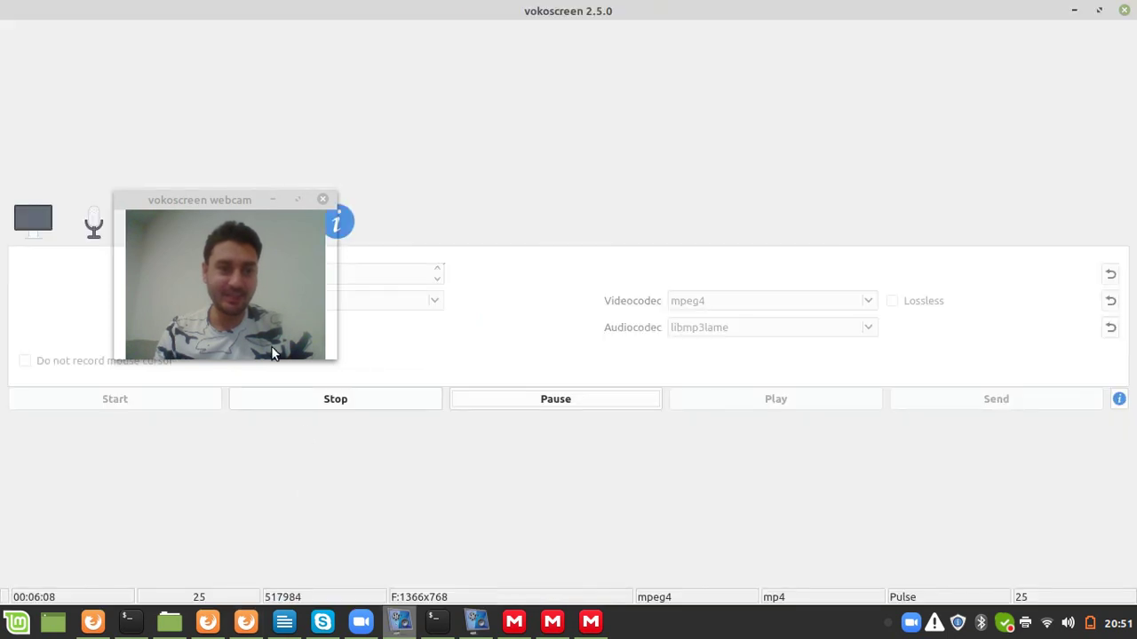
left_click_drag(134, 198, 467, 77)
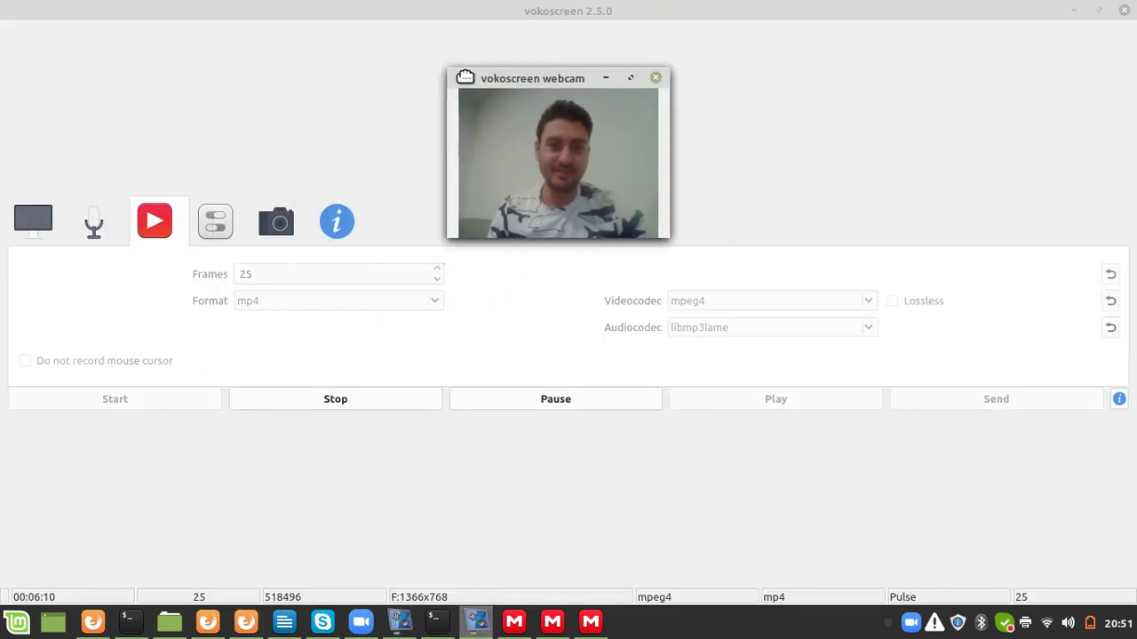